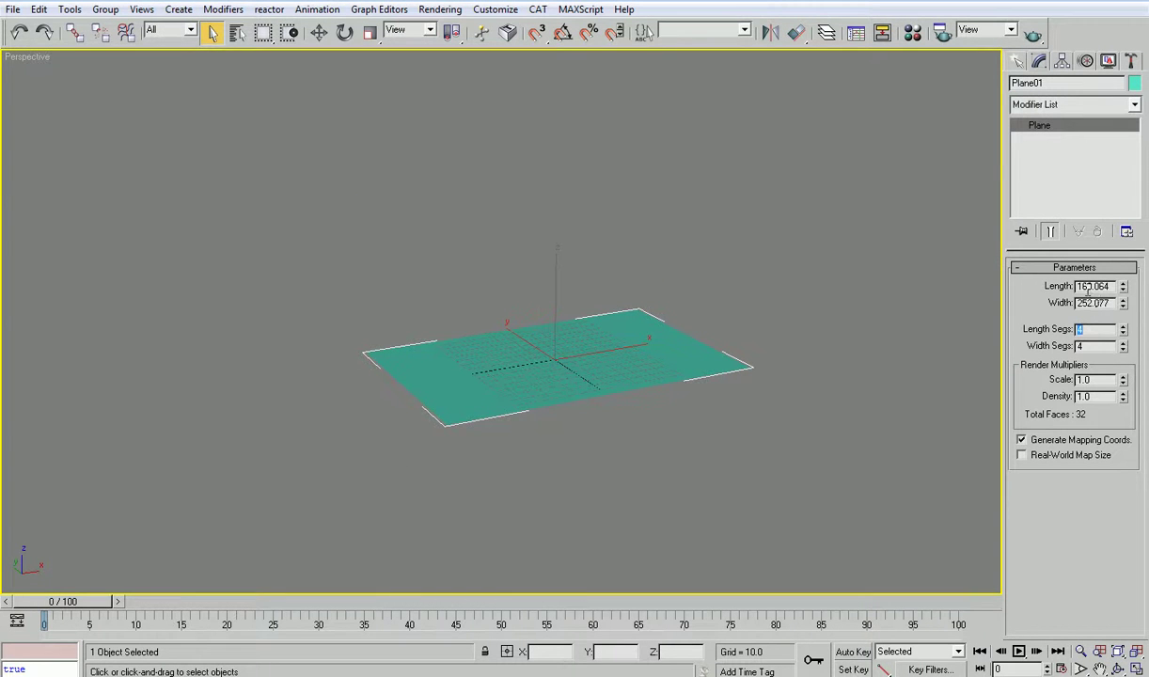
- Set the plane's length and width to 800 and its length and width segments to 80
text(800)
key(Tab)
text(800)
key(Return)
double_click(1081, 330)
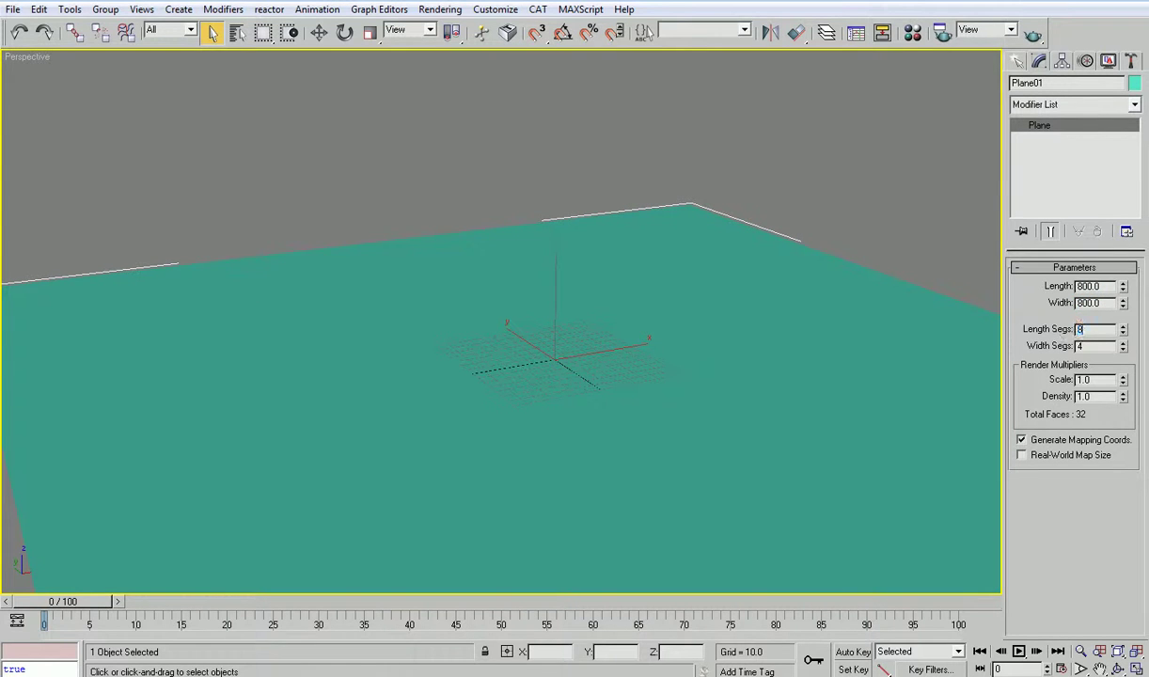
right_click(867, 275)
click(884, 291)
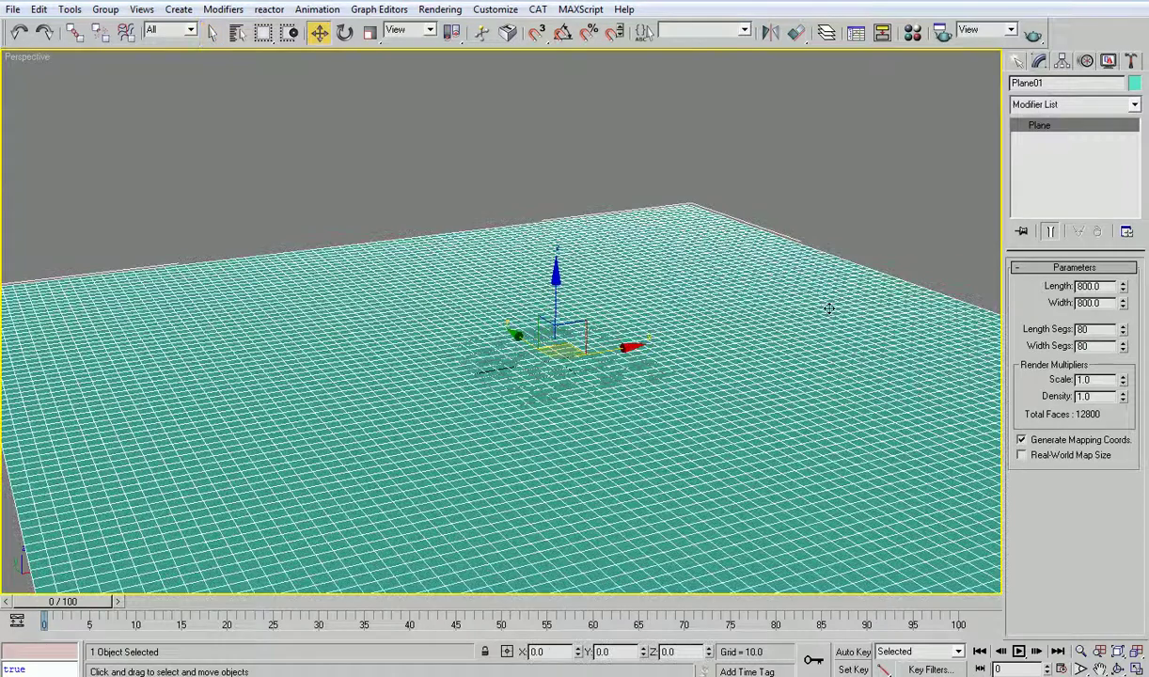
scroll(670, 280, down, 5)
ctrl+alt+middle_drag(658, 286, 545, 268)
alt+middle_drag(545, 269, 491, 288)
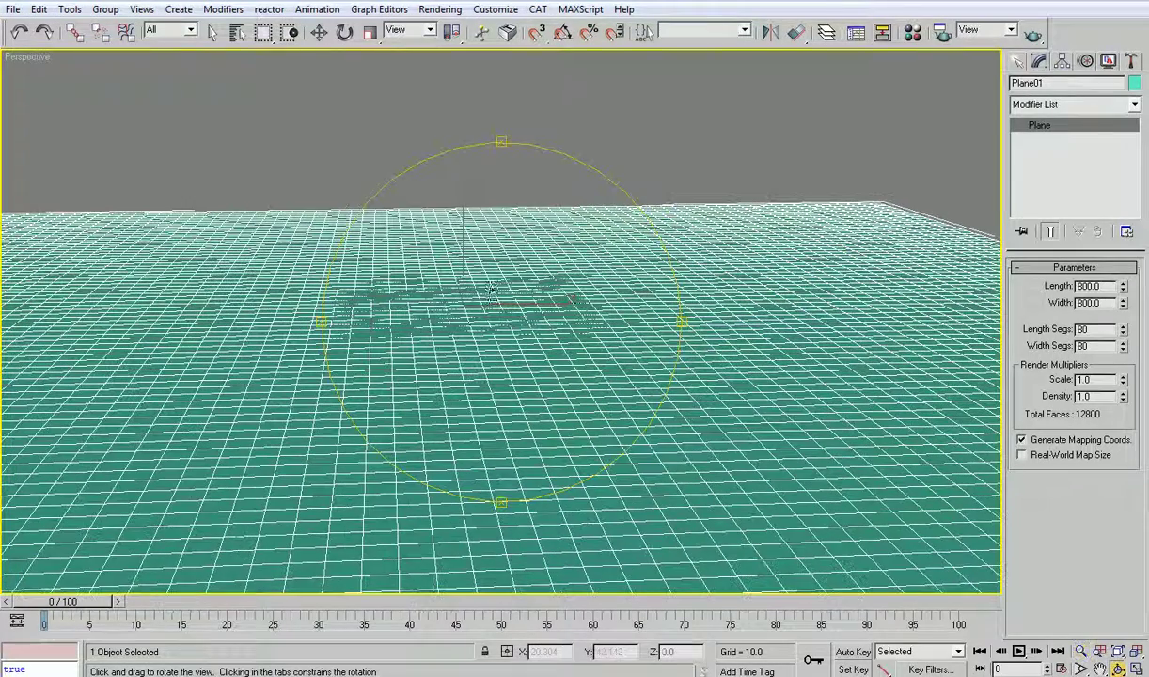
click(1053, 104)
key(n)
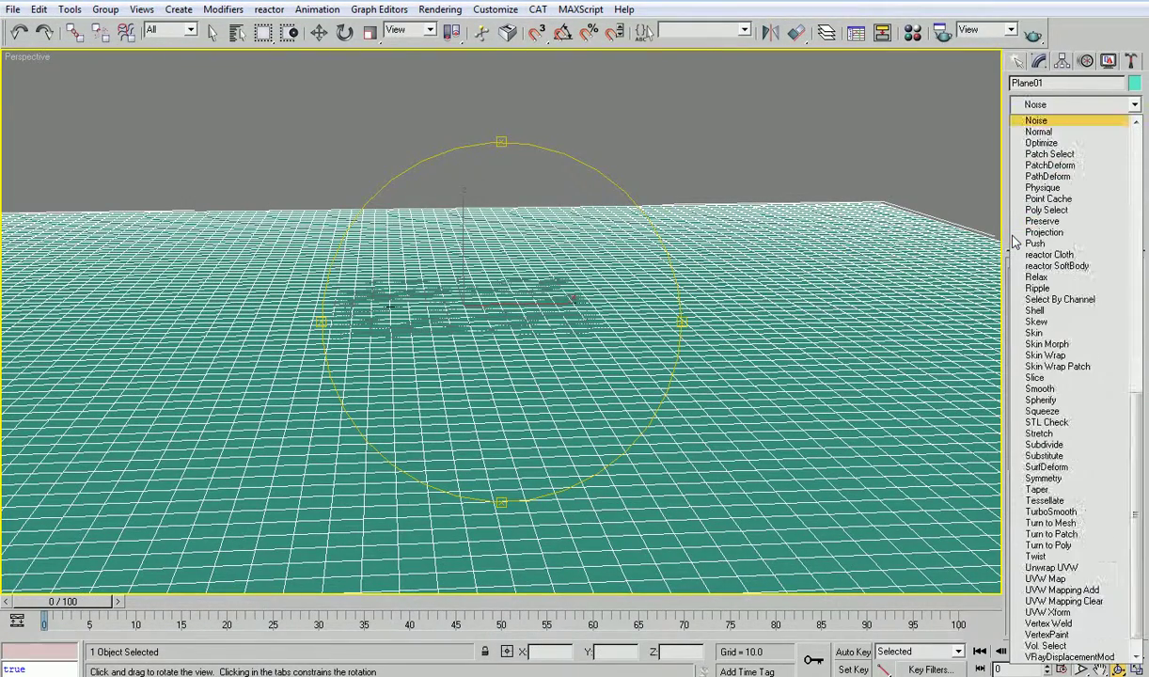
click(1016, 234)
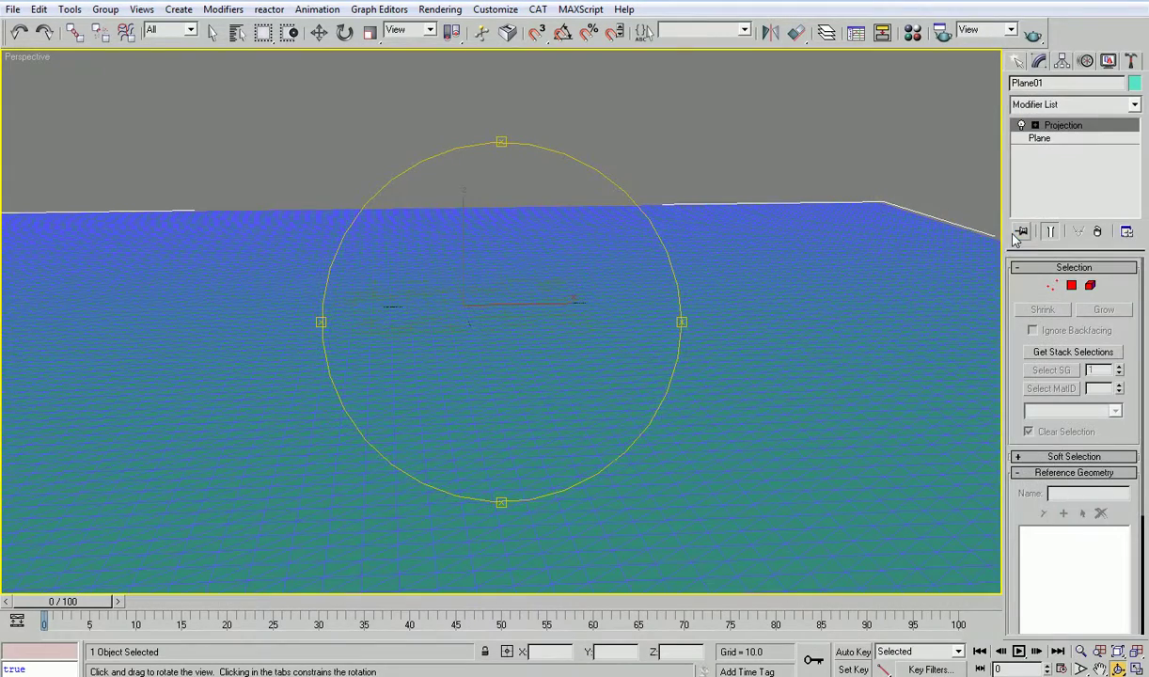
click(1096, 232)
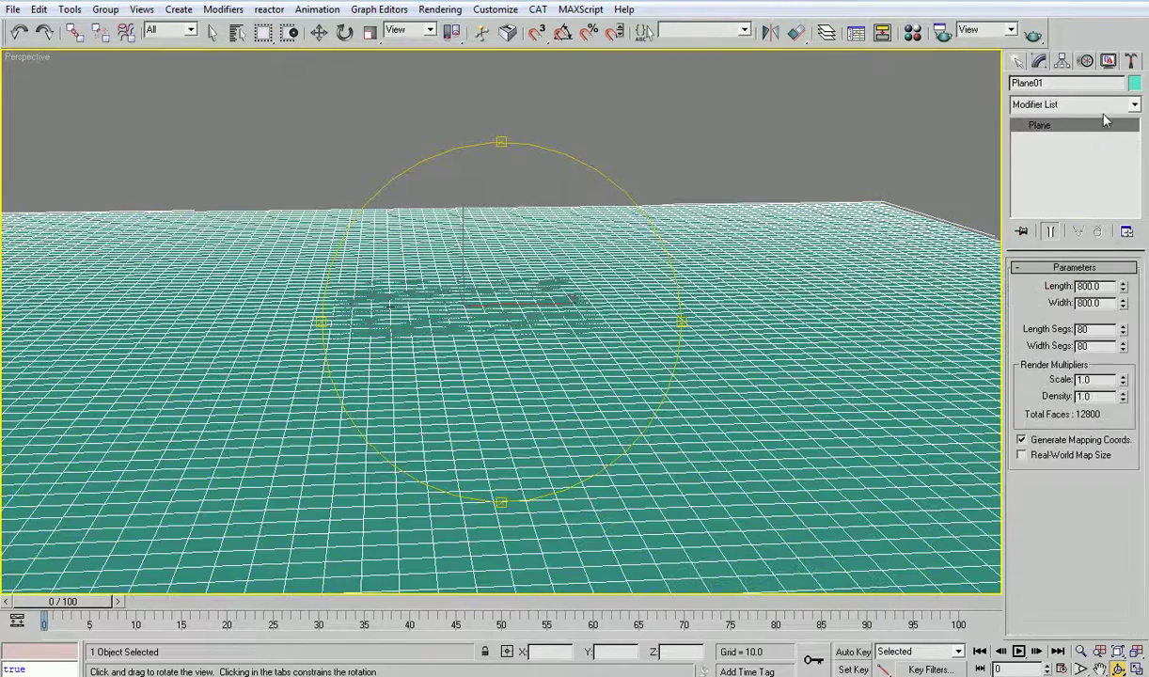
- Apply a Noise modifier to the plane with Z strength 100 and scale 199
click(1105, 109)
key(n)
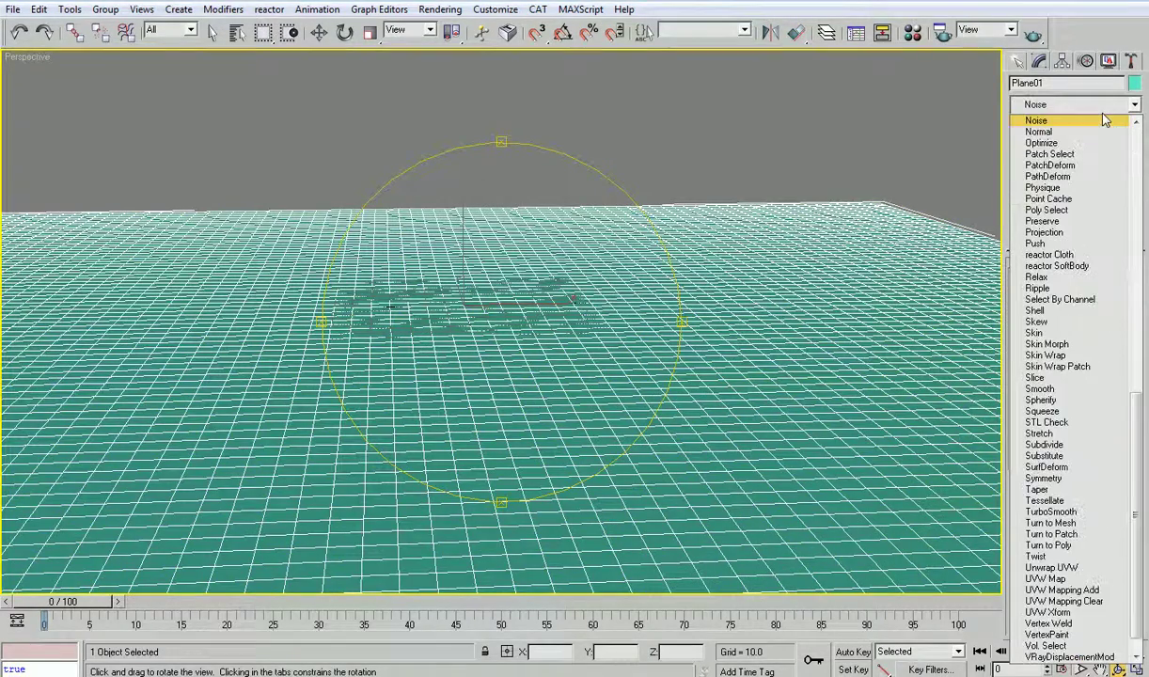
click(1105, 119)
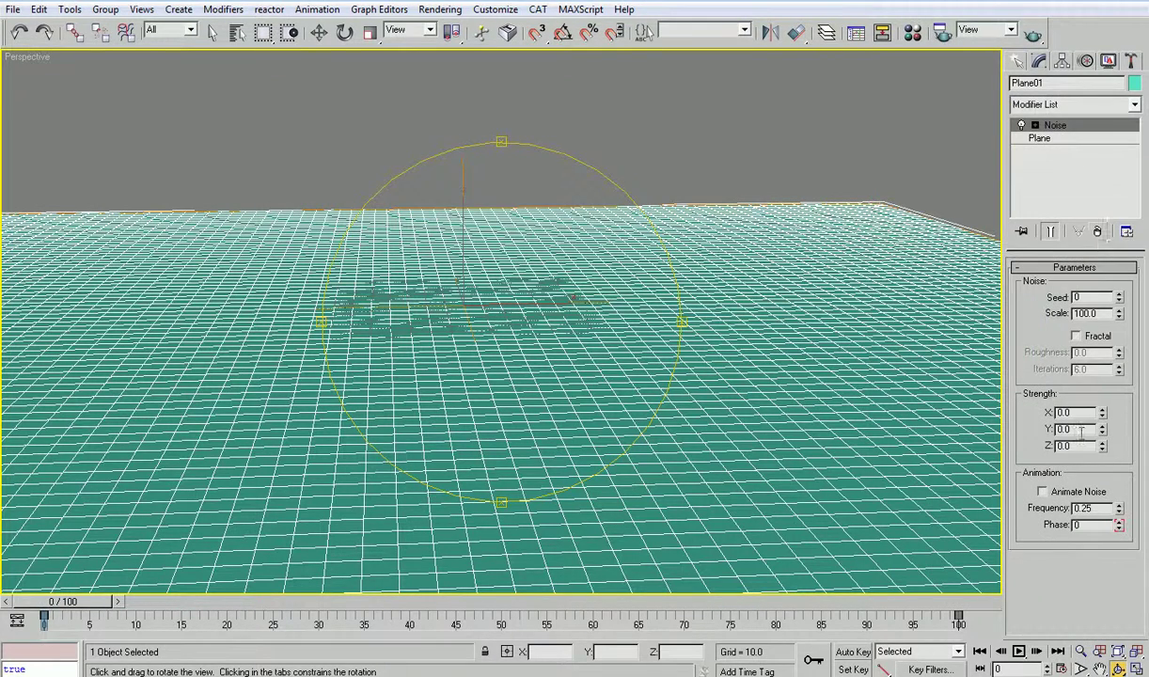
text(100)
key(Return)
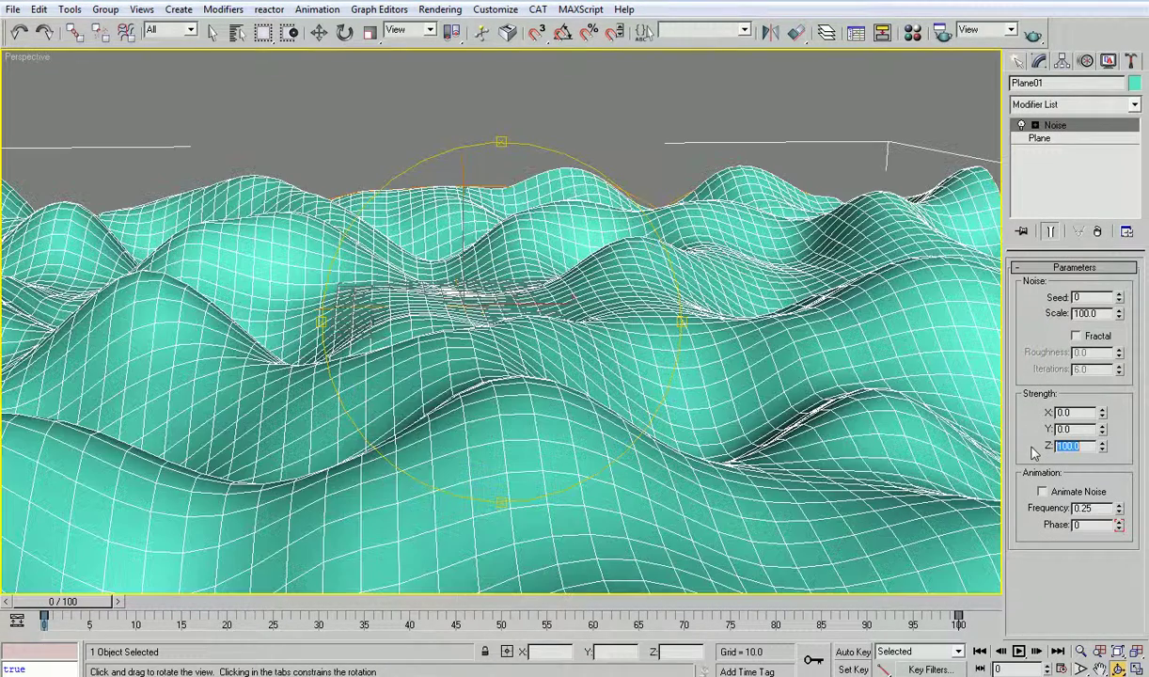
drag(1117, 318, 1117, 226)
- Create a target camera from a low perspective view looking across the hilly plane
drag(556, 334, 481, 324)
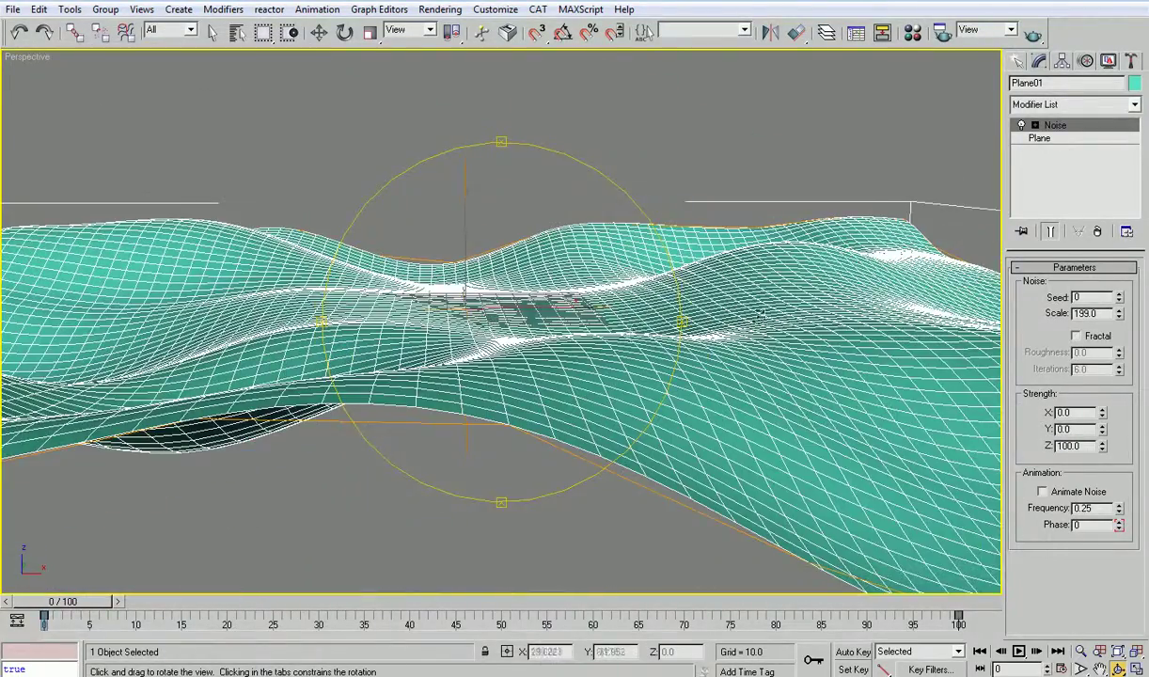
scroll(515, 315, up, 3)
scroll(515, 304, down, 5)
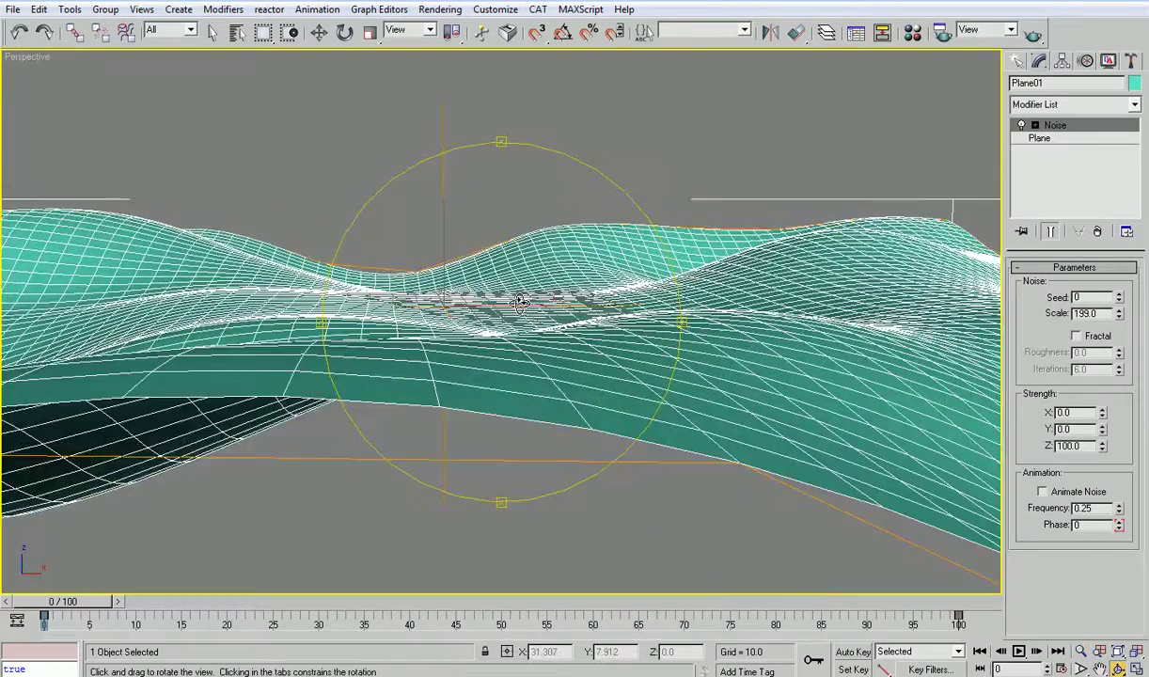
scroll(505, 294, up, 2)
drag(505, 293, 519, 253)
key(ctrl+c)
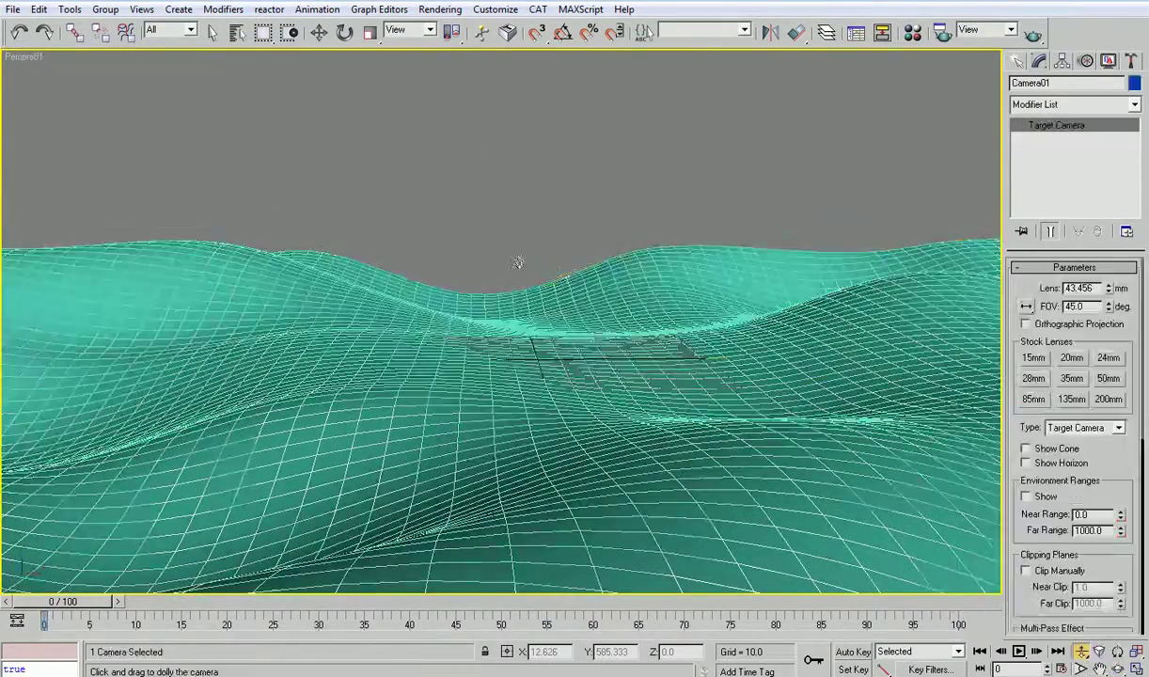
key(w)
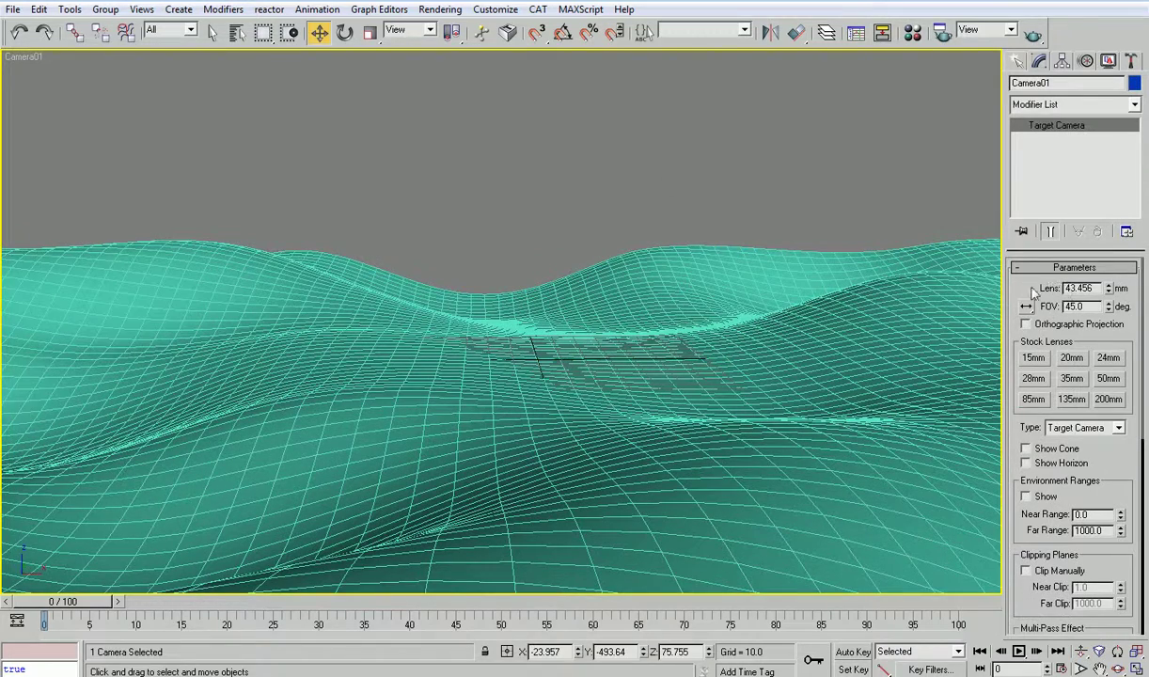
- Set the seed of the plane's Noise modifier to 3
click(550, 421)
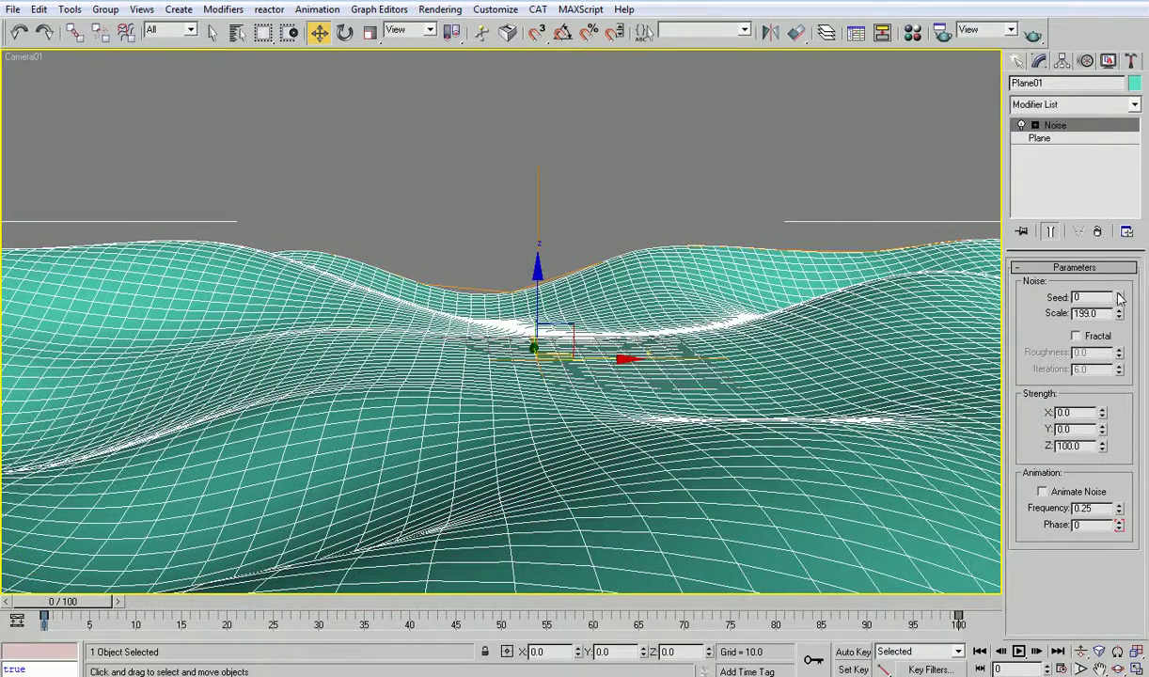
click(1119, 295)
click(1119, 295)
click(1119, 295)
- Reframe the camera view so the hills fill the lower half below open sky
alt+middle_drag(616, 356, 610, 348)
drag(611, 352, 607, 345)
middle_drag(567, 339, 555, 304)
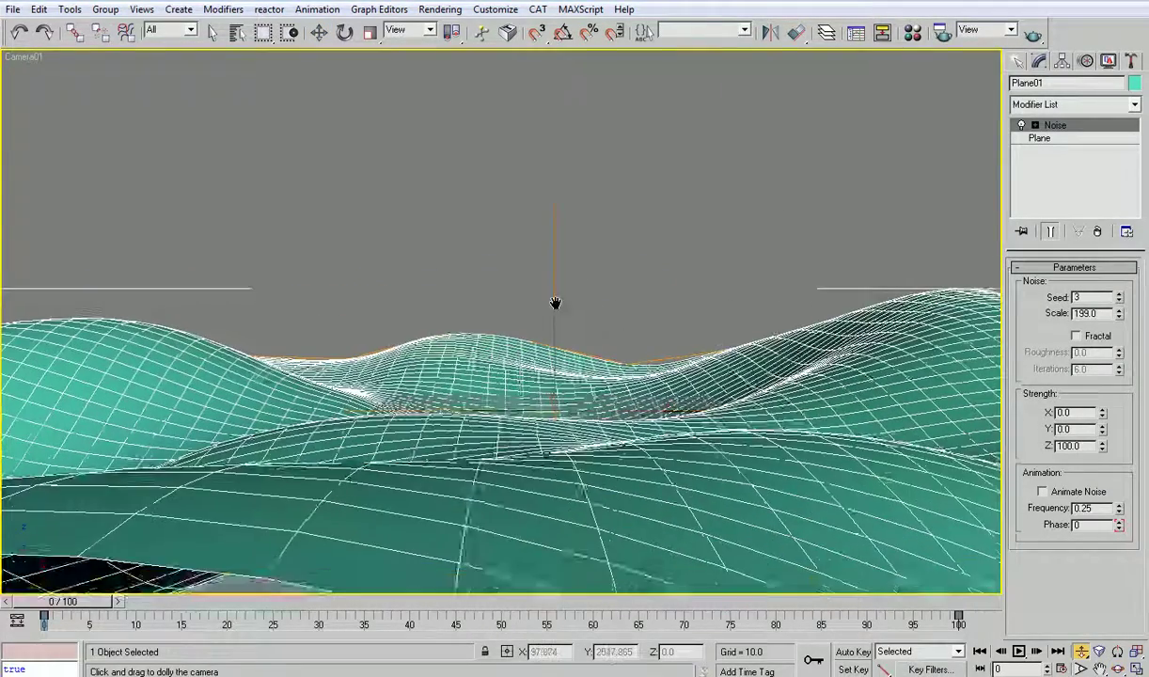
key(w)
click(693, 271)
- Assign the first material to the plane and set its diffuse color to near-white with a value of 237
click(686, 392)
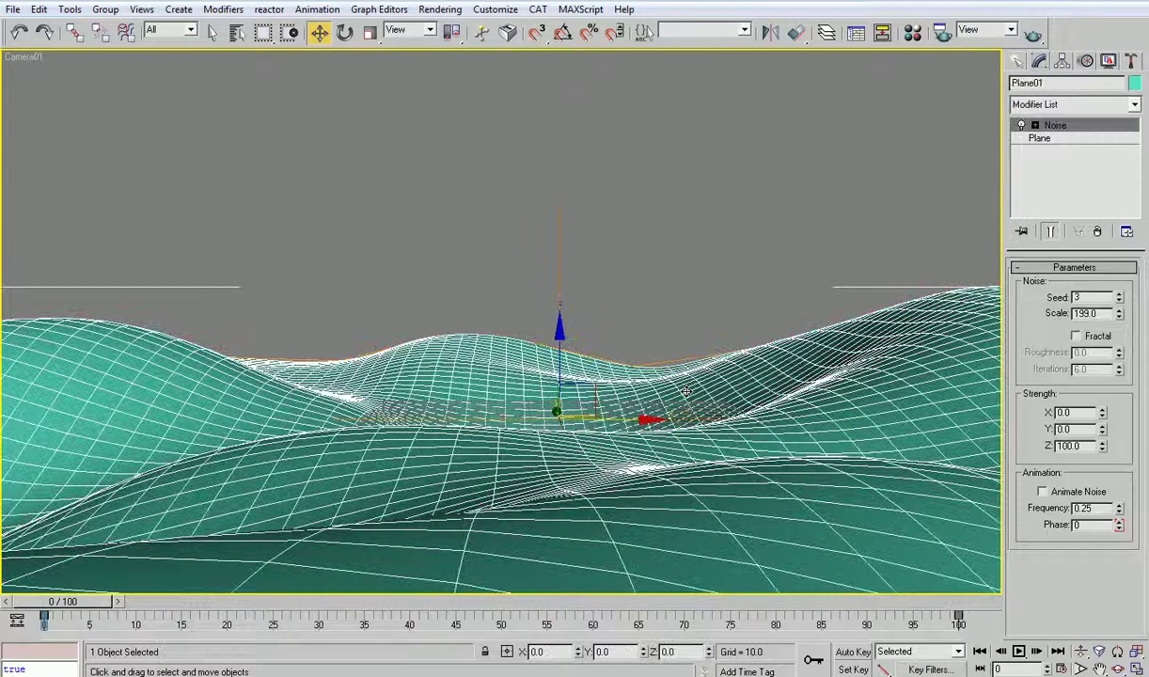
key(m)
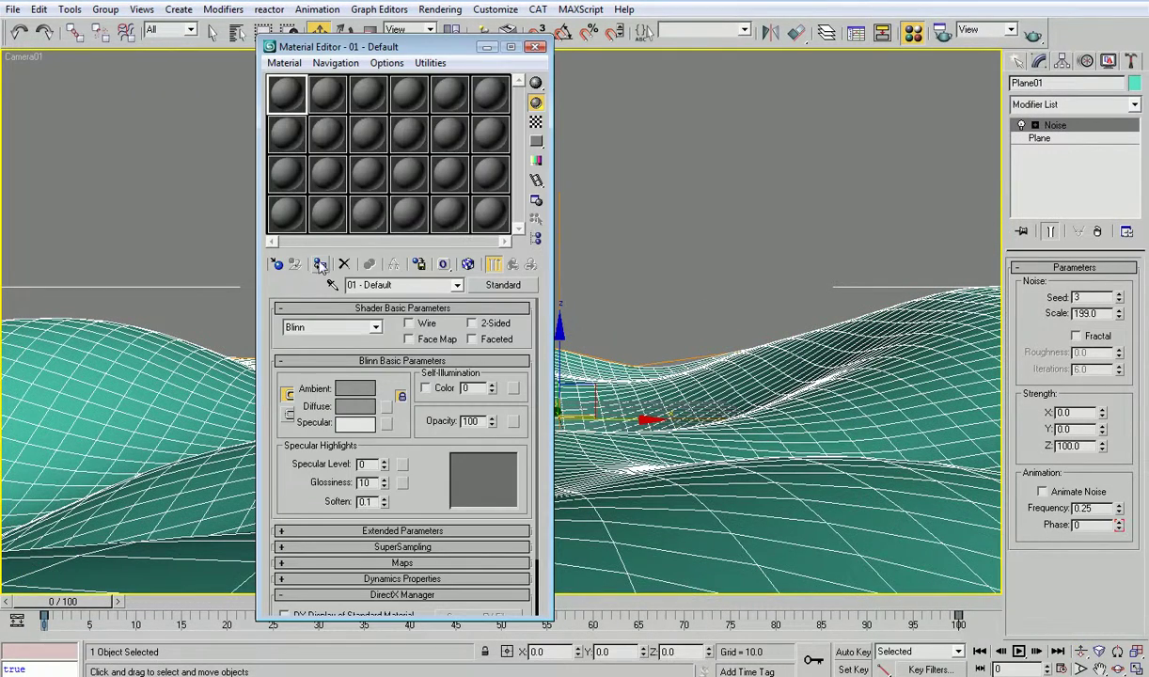
click(317, 265)
click(340, 389)
click(346, 405)
click(461, 197)
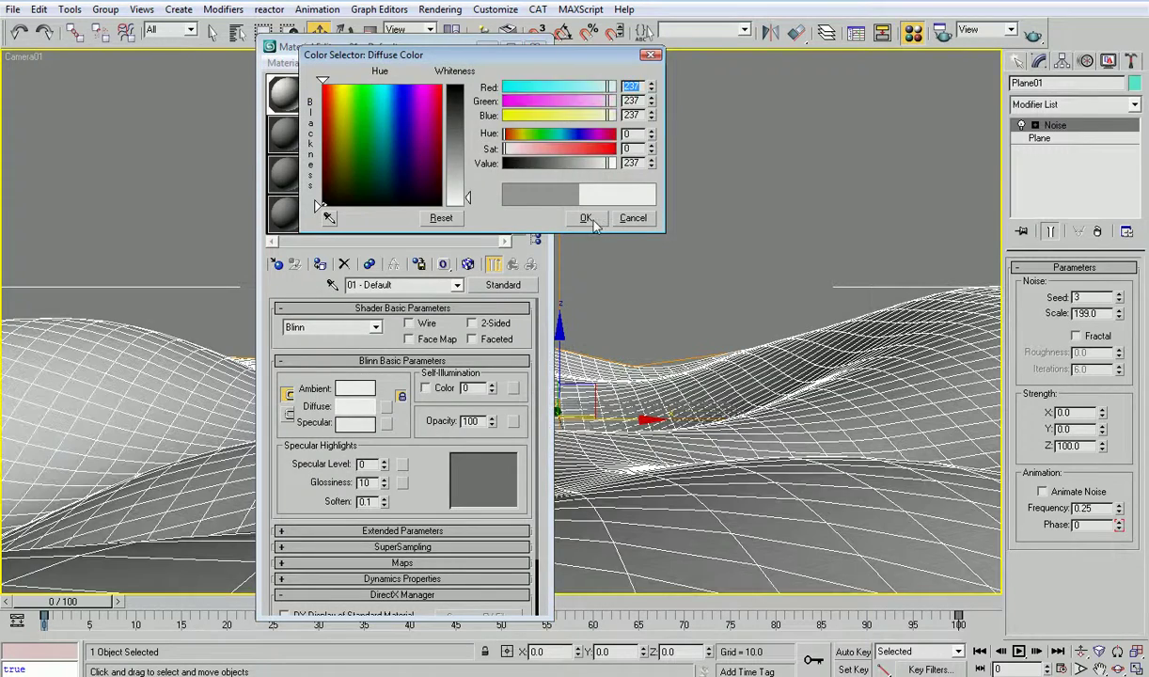
click(585, 217)
click(532, 50)
- Create a sphere with a radius of about 26.5 on the terrain in the Top view
click(579, 172)
key(alt+w)
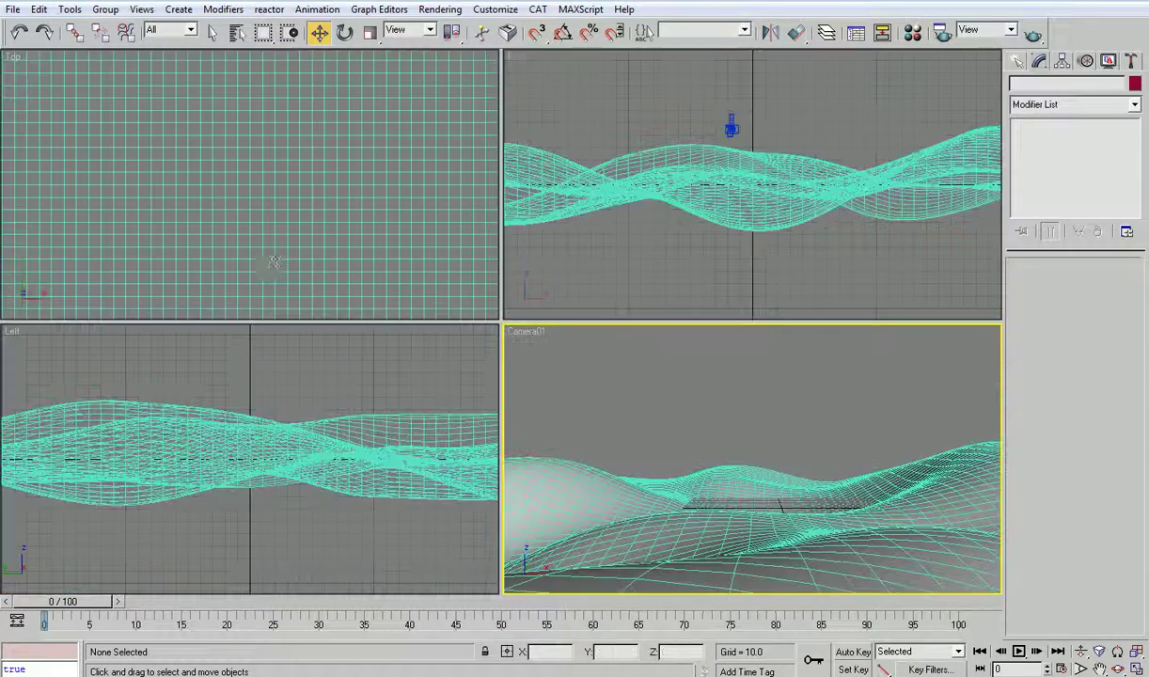
click(265, 272)
key(alt+w)
scroll(461, 351, down, 5)
key(alt+z)
drag(448, 336, 842, 137)
click(1018, 60)
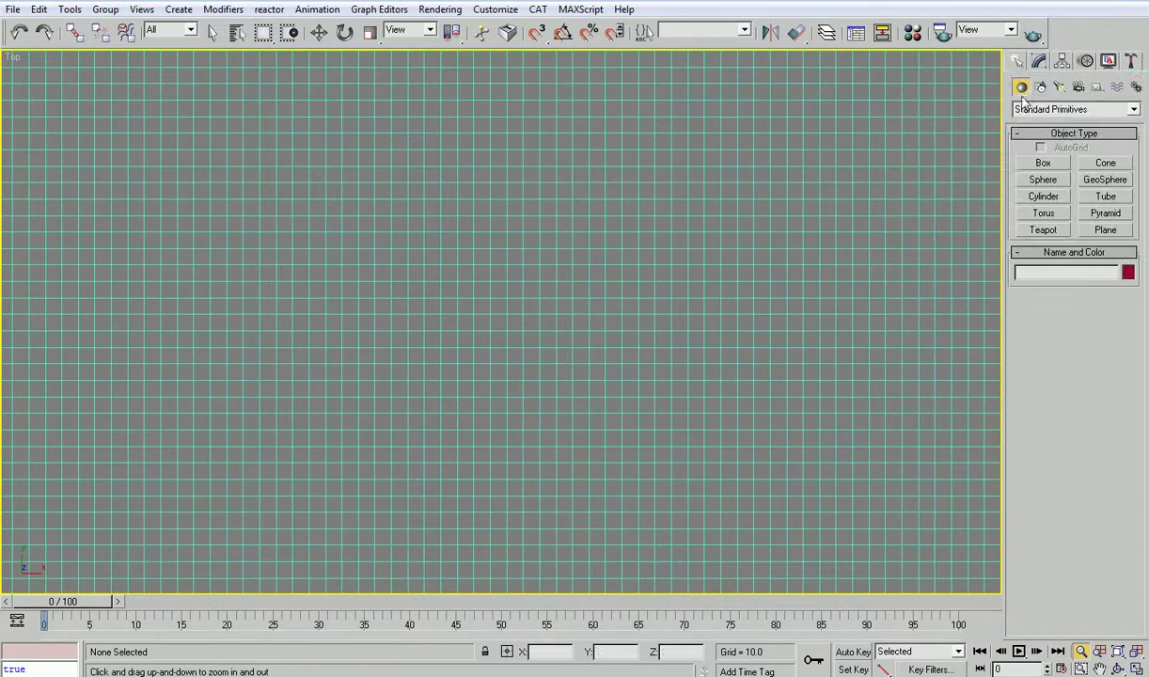
click(1035, 180)
drag(265, 297, 307, 297)
key(alt+w)
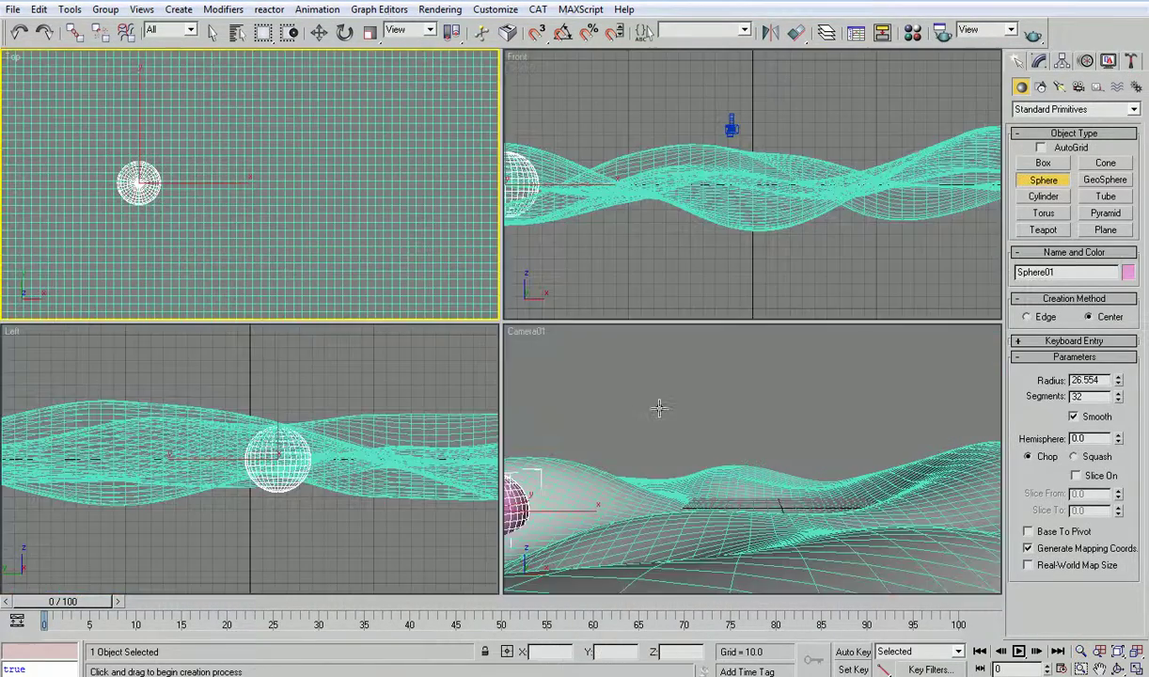
- Move the sphere along X to about -103 so it sits fully inside the camera view
right_click(650, 406)
key(alt+w)
key(w)
drag(36, 425, 268, 420)
- Apply a fractal Noise modifier to the sphere with strengths X 50, Y 50 and Z 5
click(1039, 60)
click(1059, 100)
scroll(1062, 583, down, 5)
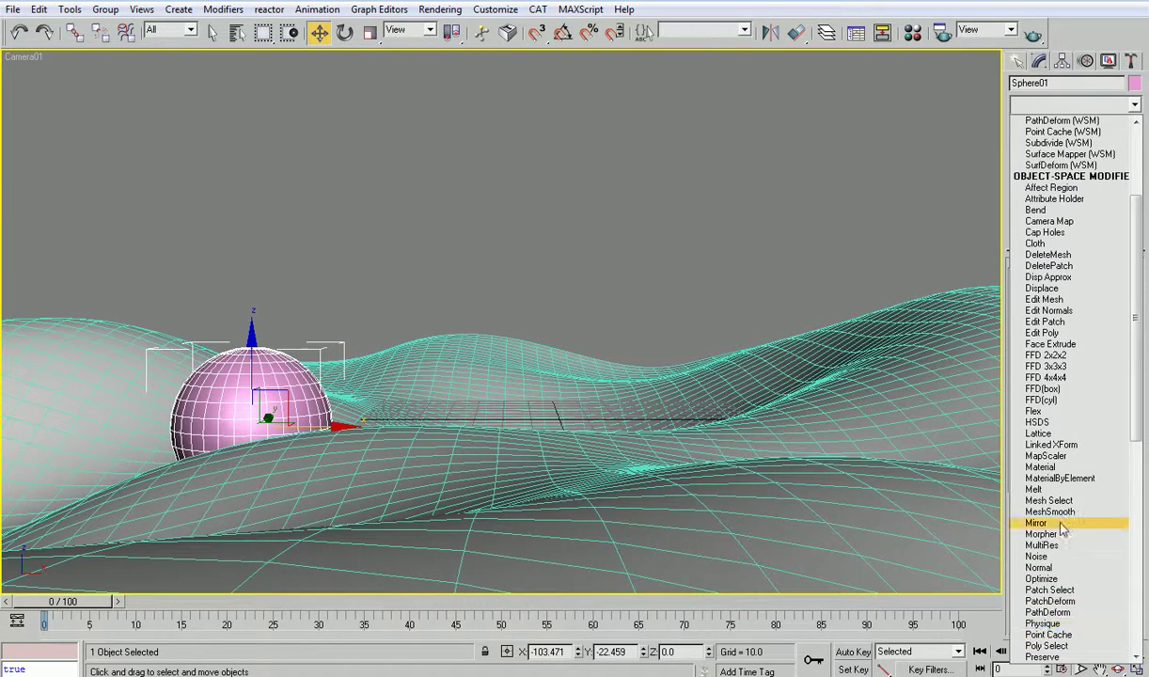
click(1060, 556)
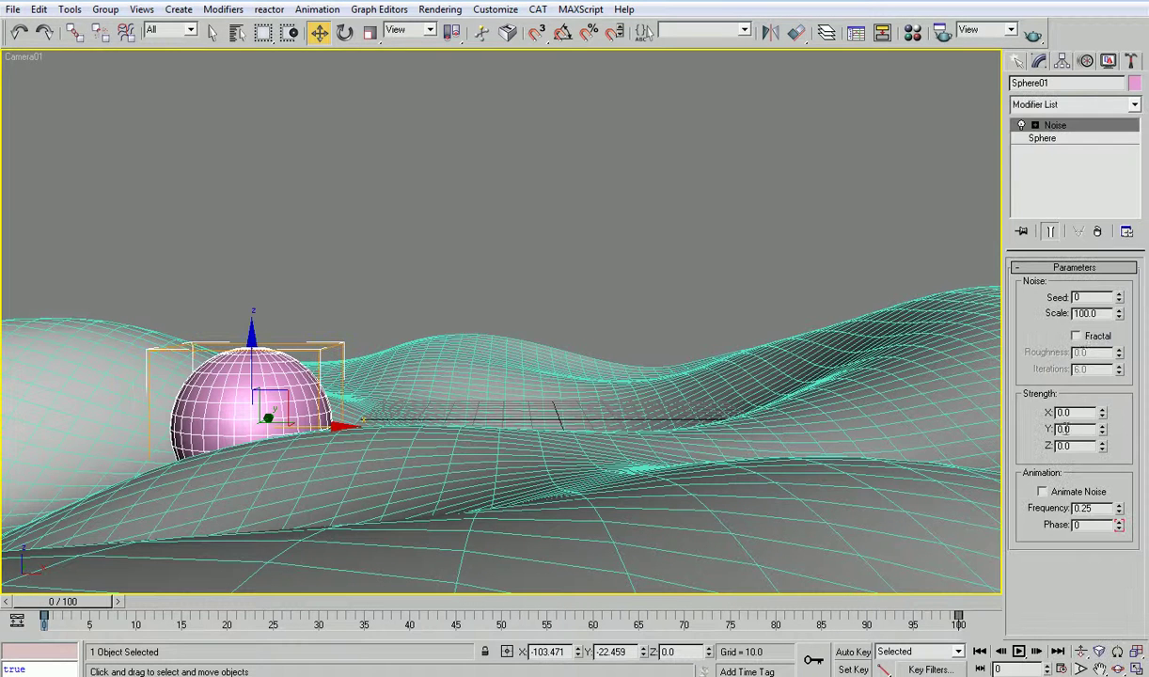
click(1078, 337)
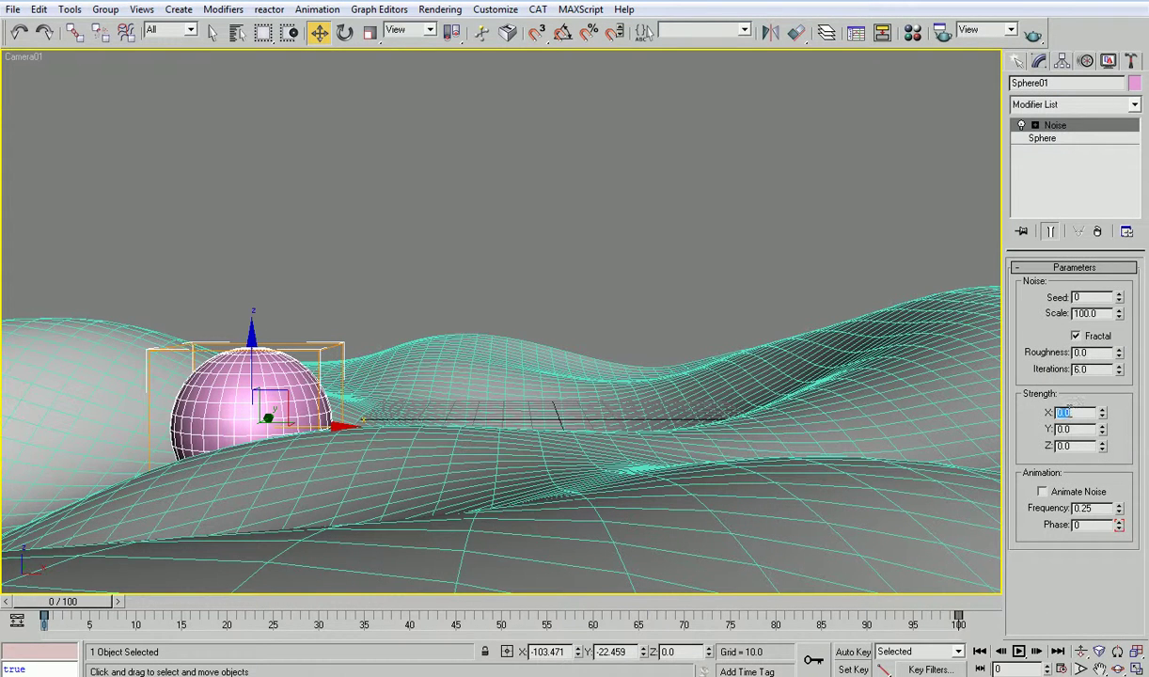
text(50)
key(Tab)
text(50)
key(Tab)
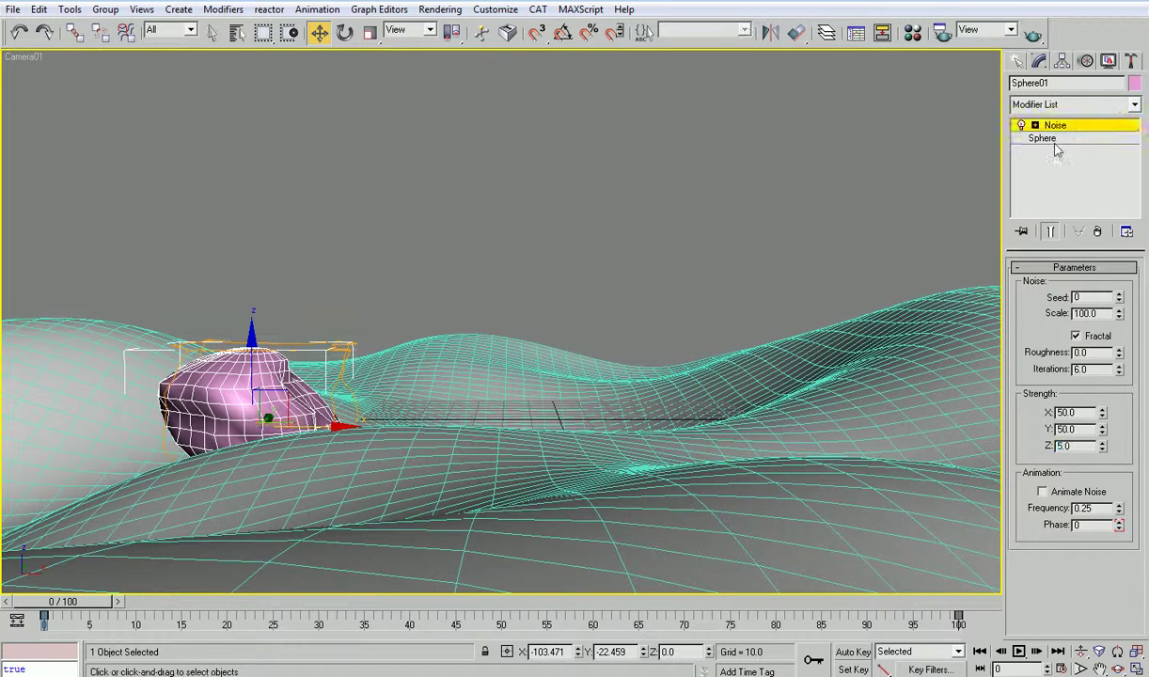
- Insert an FFD 2x2x2 modifier between the sphere and its Noise modifier and activate its control points
click(1022, 141)
click(1069, 106)
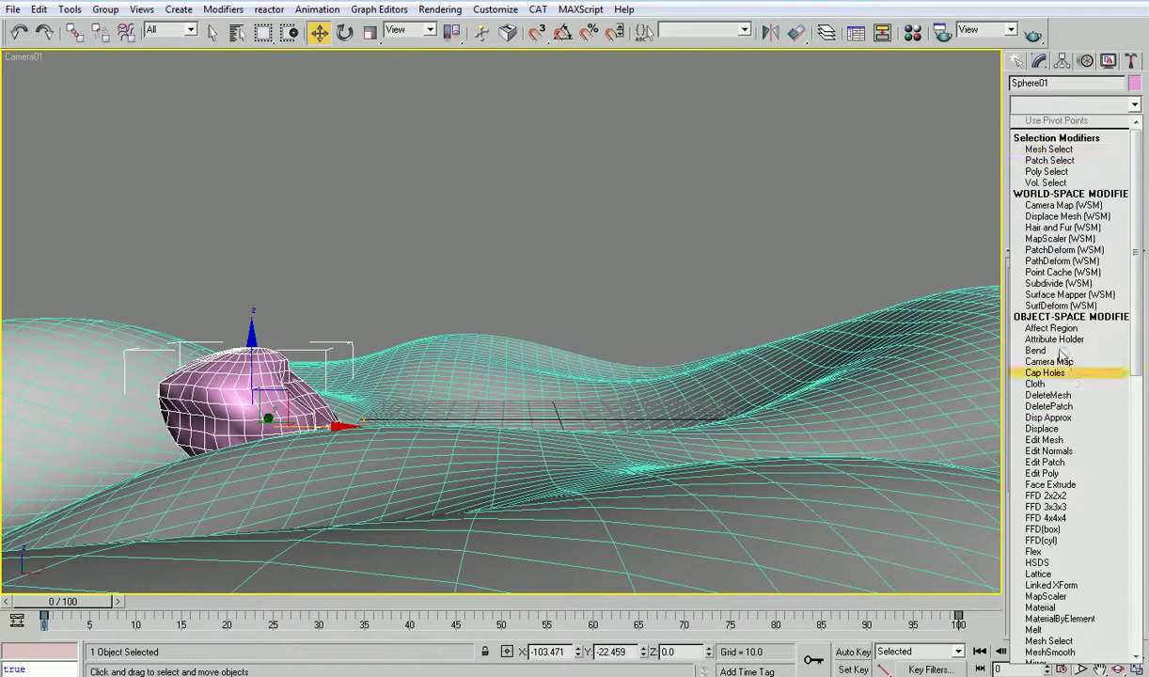
click(1067, 495)
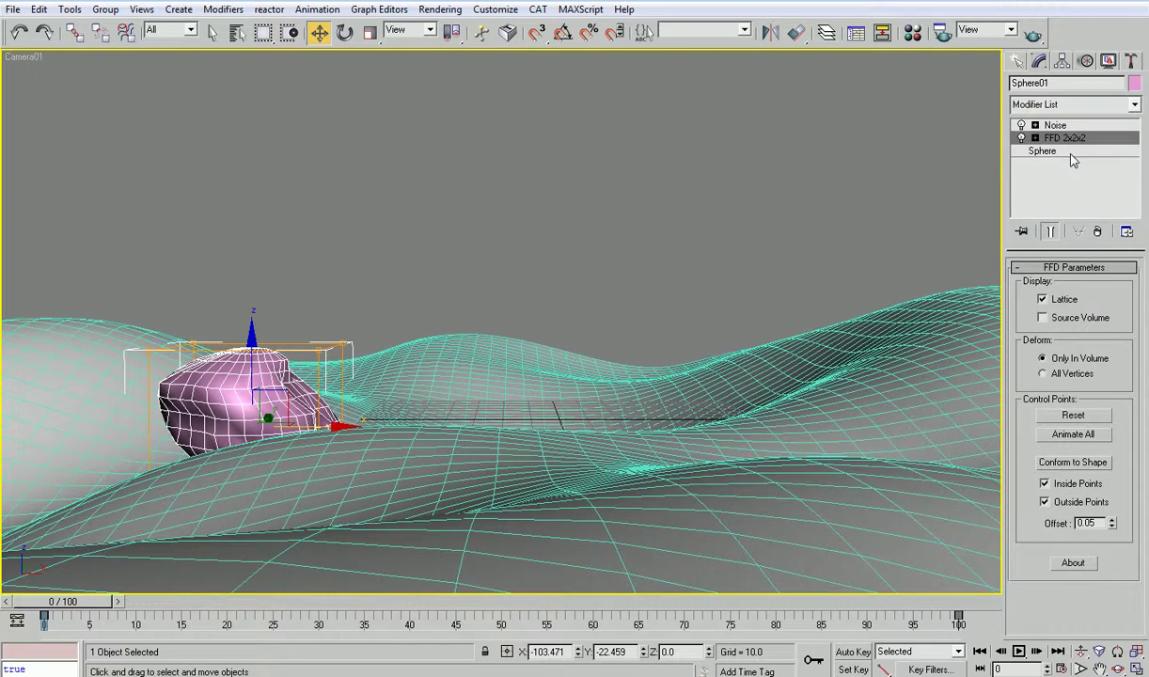
click(1036, 139)
click(1077, 151)
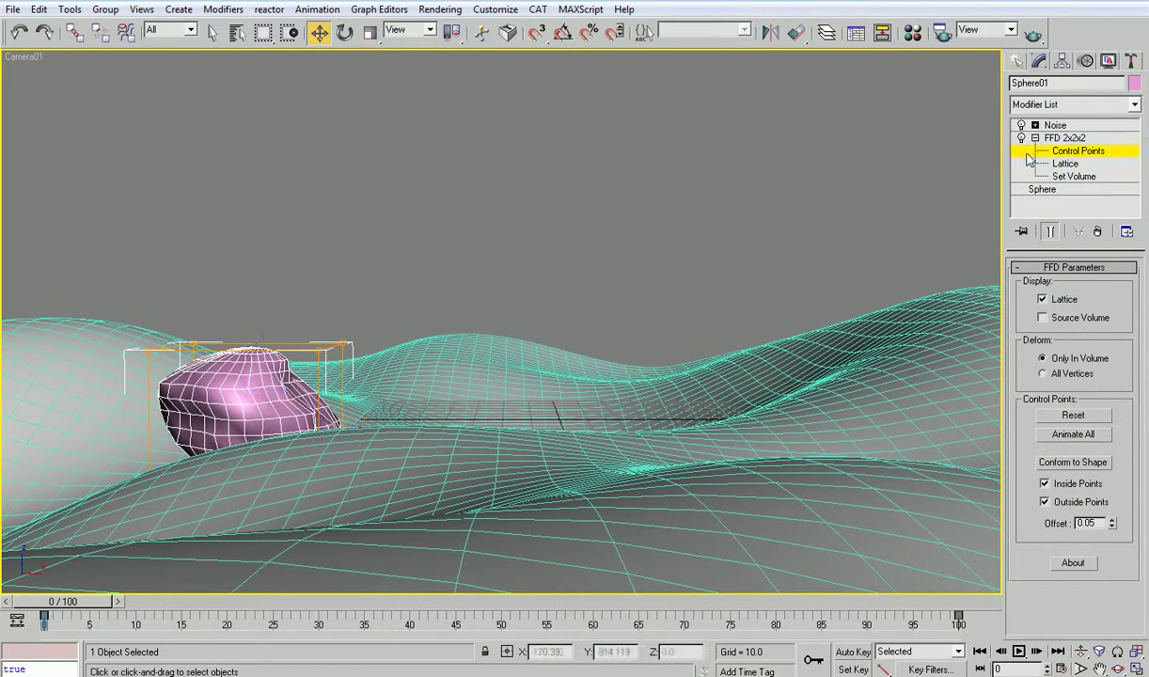
- Stretch the sphere toward the camera by moving its near FFD control points in the Top view, and return to the camera view
key(alt+w)
click(220, 244)
key(alt+w)
drag(329, 323, 683, 494)
drag(416, 291, 413, 397)
click(1065, 138)
key(alt+w)
click(796, 124)
click(621, 464)
key(alt+w)
click(241, 361)
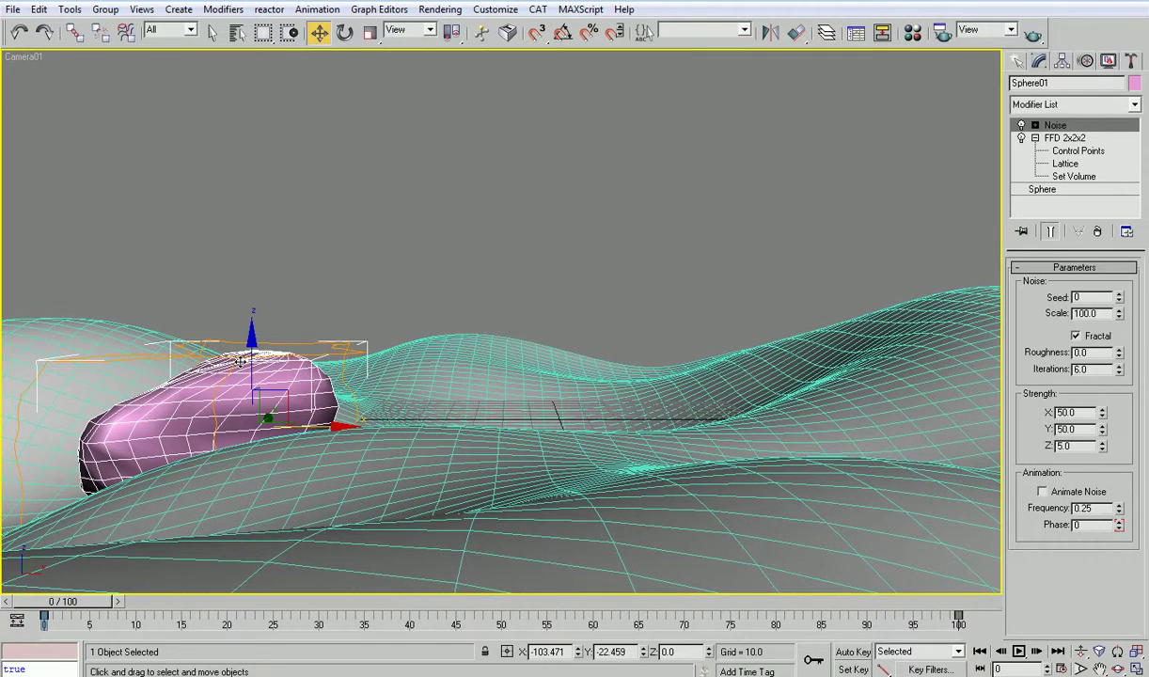
- Name the second material in the Material Editor "rock"
key(m)
click(324, 97)
drag(376, 52, 692, 100)
drag(723, 333, 489, 315)
text(rocl)
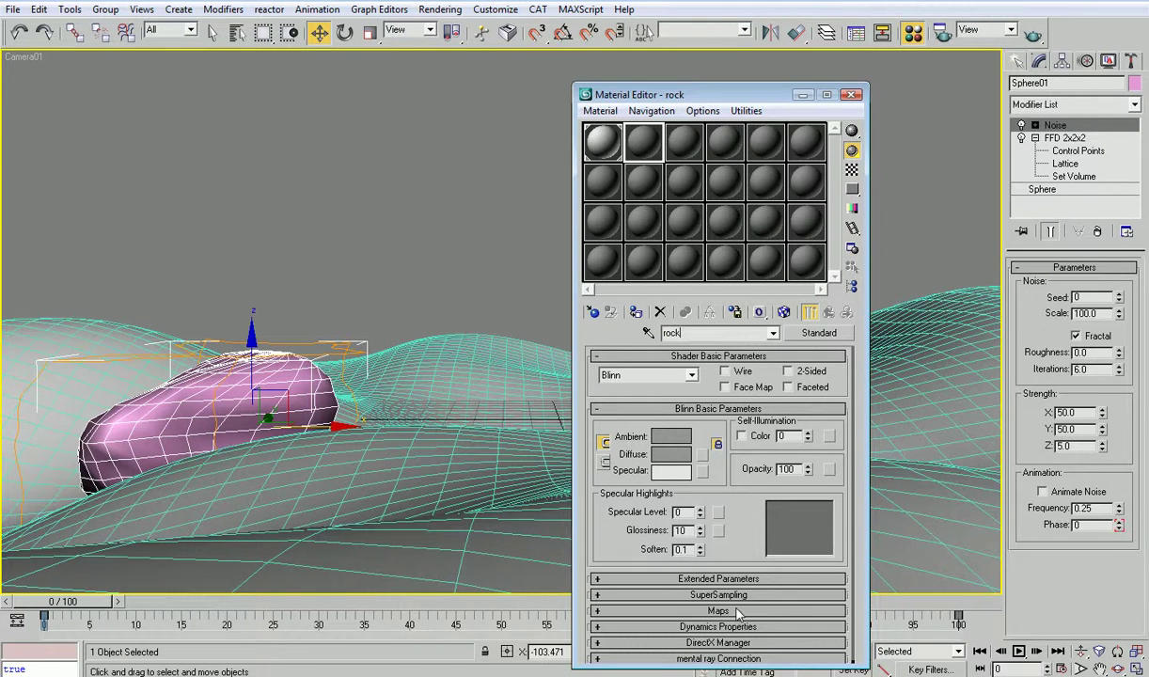
- Add a Noise map to the rock material's diffuse color, with noise type Fractal and size 1.0
click(719, 611)
click(752, 401)
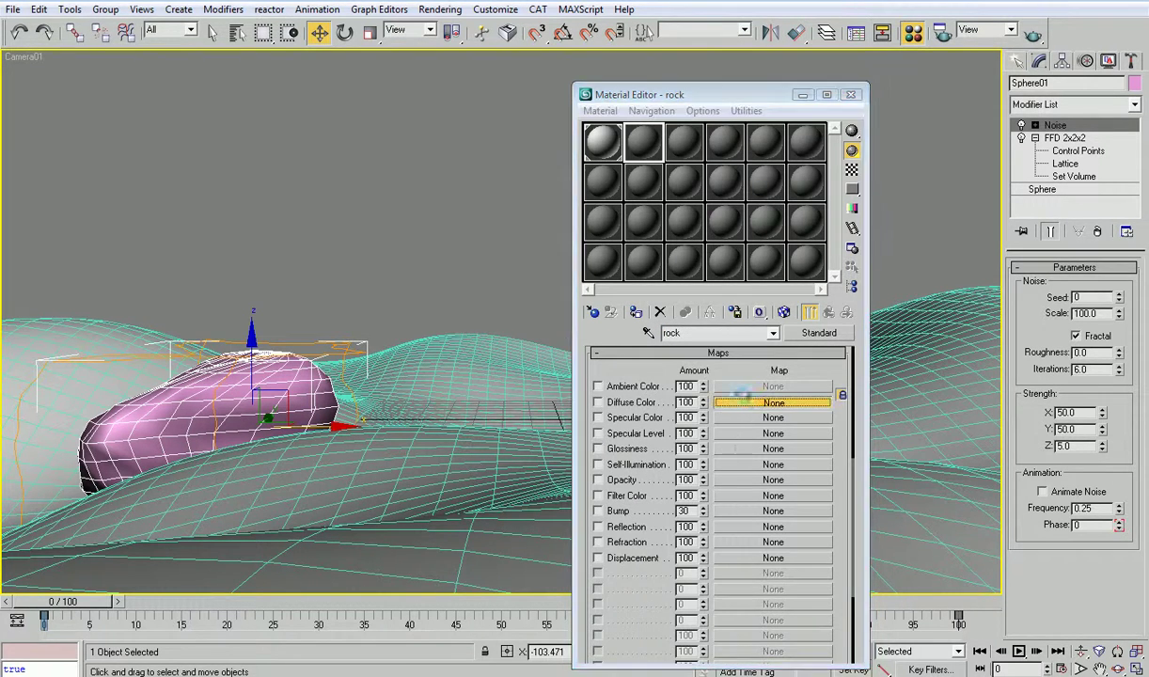
double_click(420, 237)
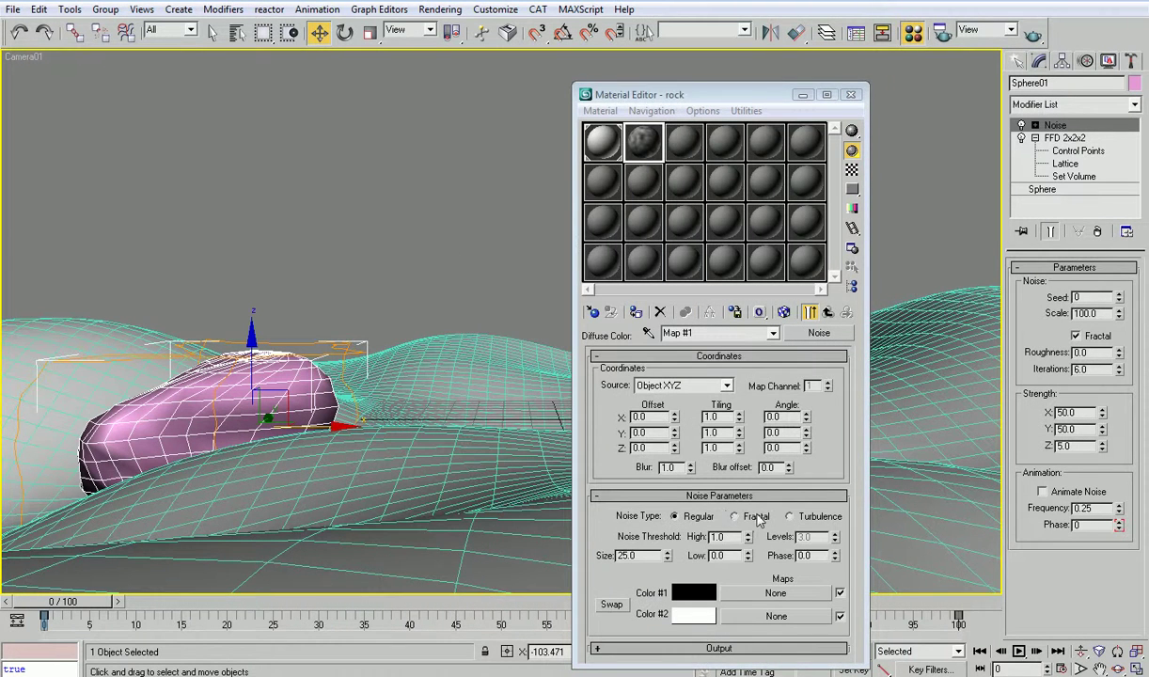
click(735, 517)
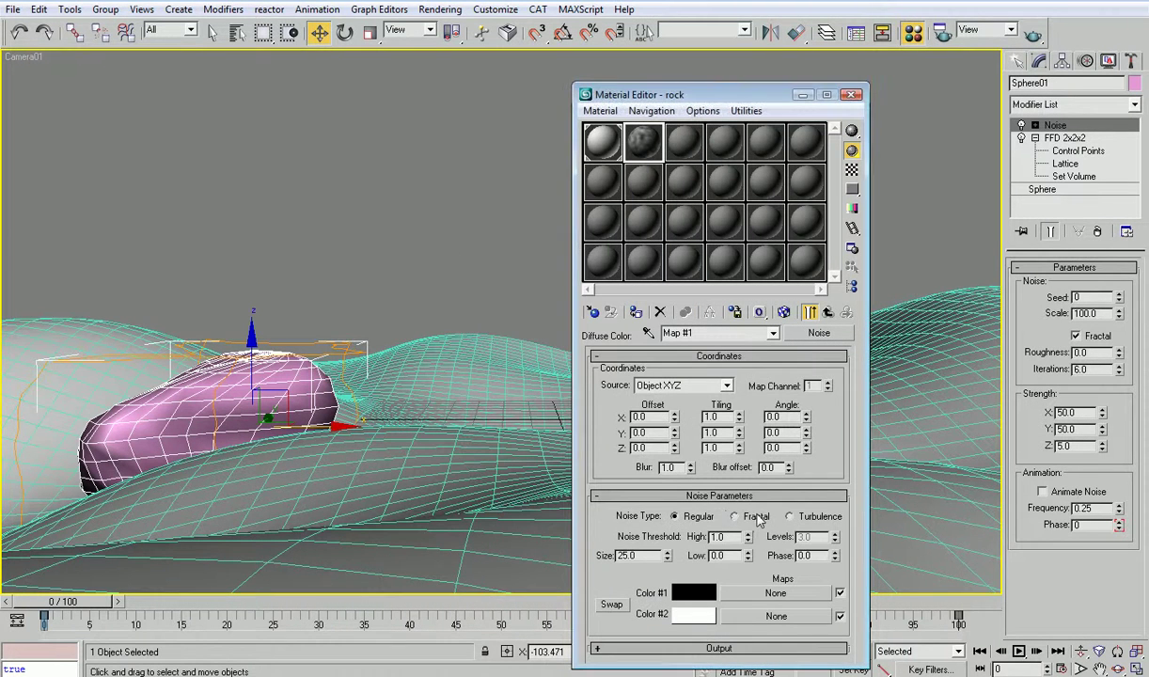
text(1)
- Hide all unselected objects so only the rock is displayed
right_click(453, 491)
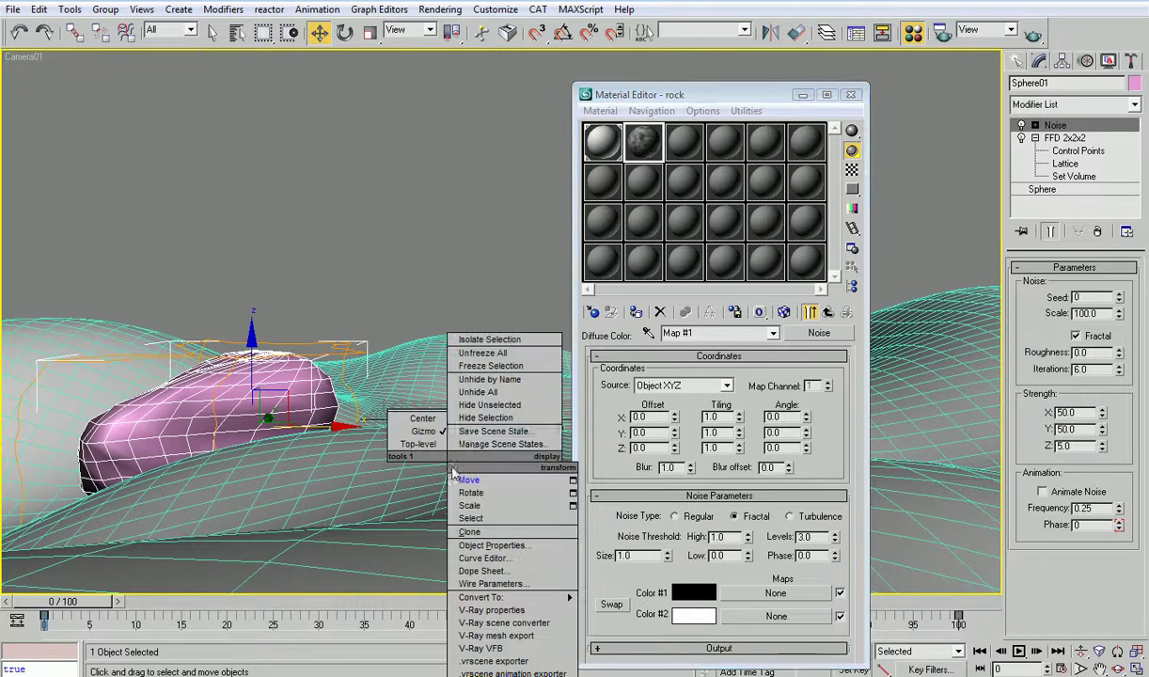
click(480, 404)
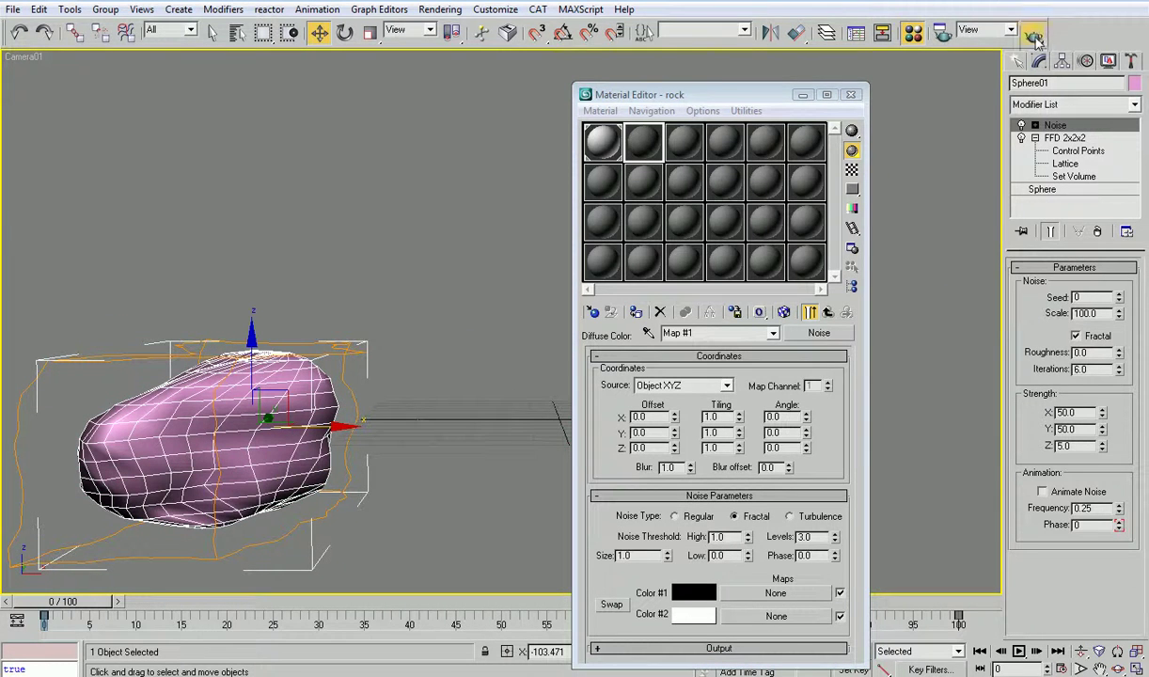
- Assign the rock material to the rock and render the camera view to check it
click(1033, 36)
click(609, 545)
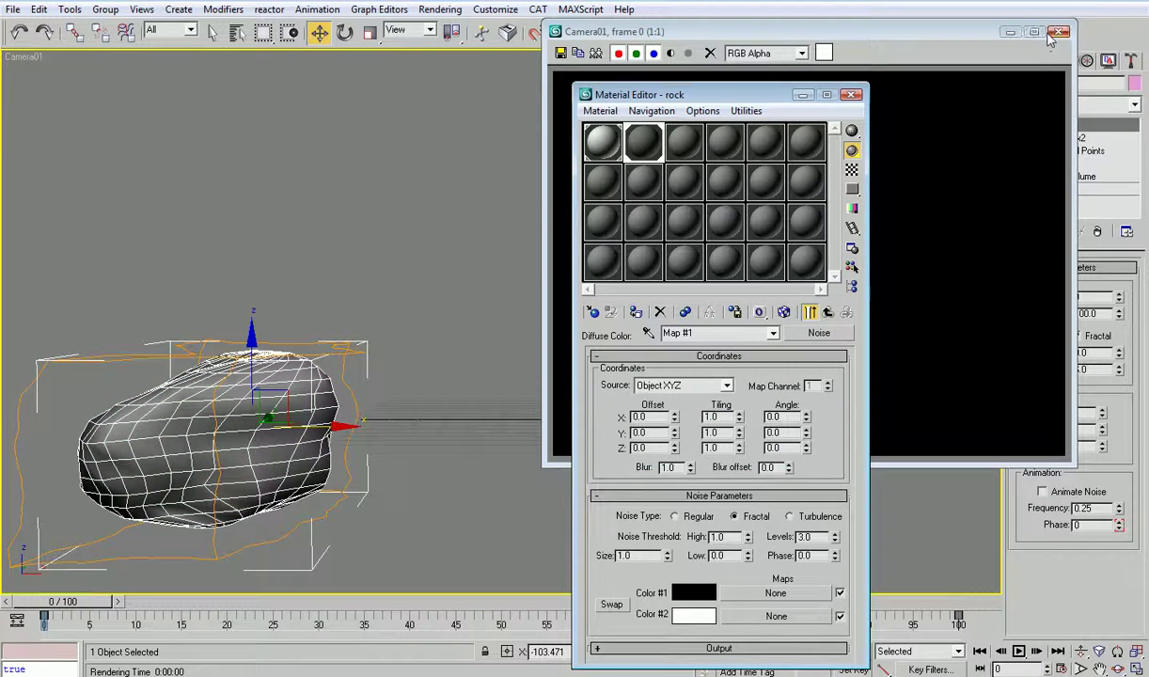
click(1057, 32)
click(1032, 35)
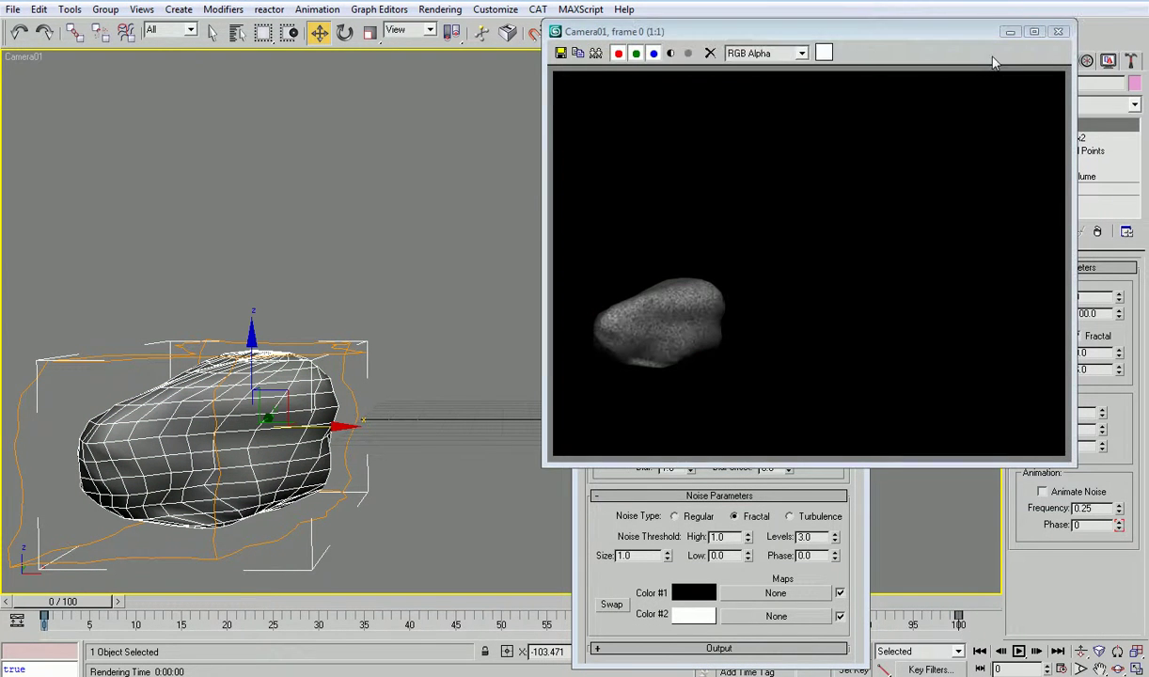
click(1010, 32)
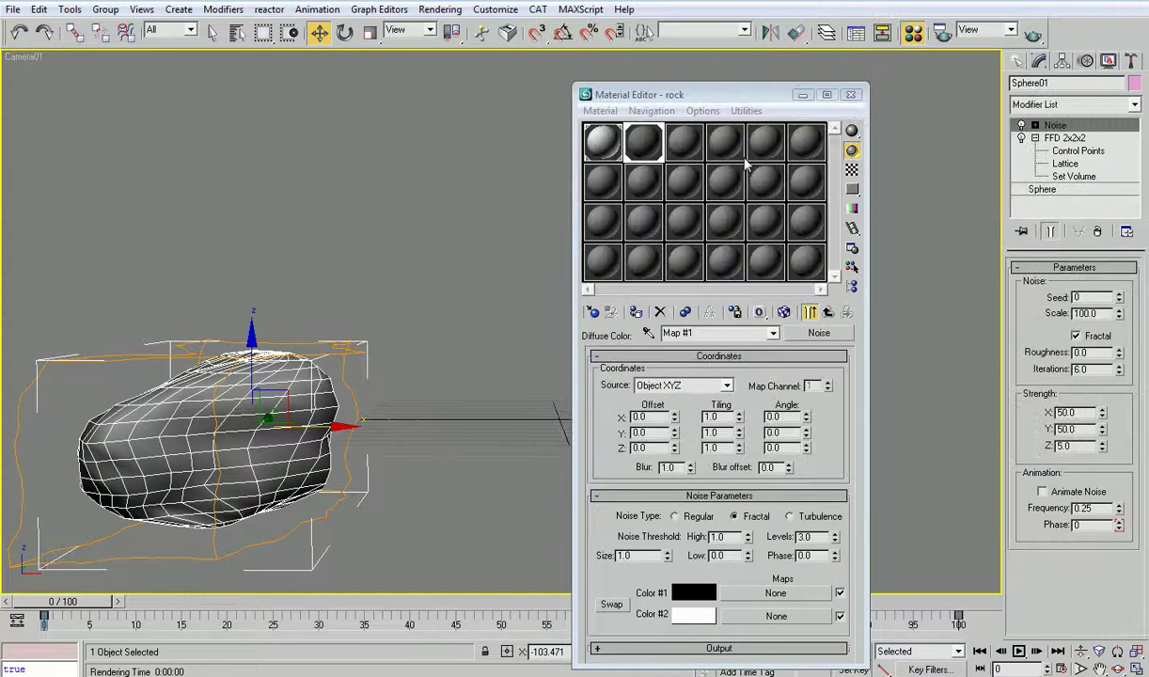
- Set the rock's Noise map size to 7.0, test-render it, and set its levels to 10.0
drag(636, 555, 590, 558)
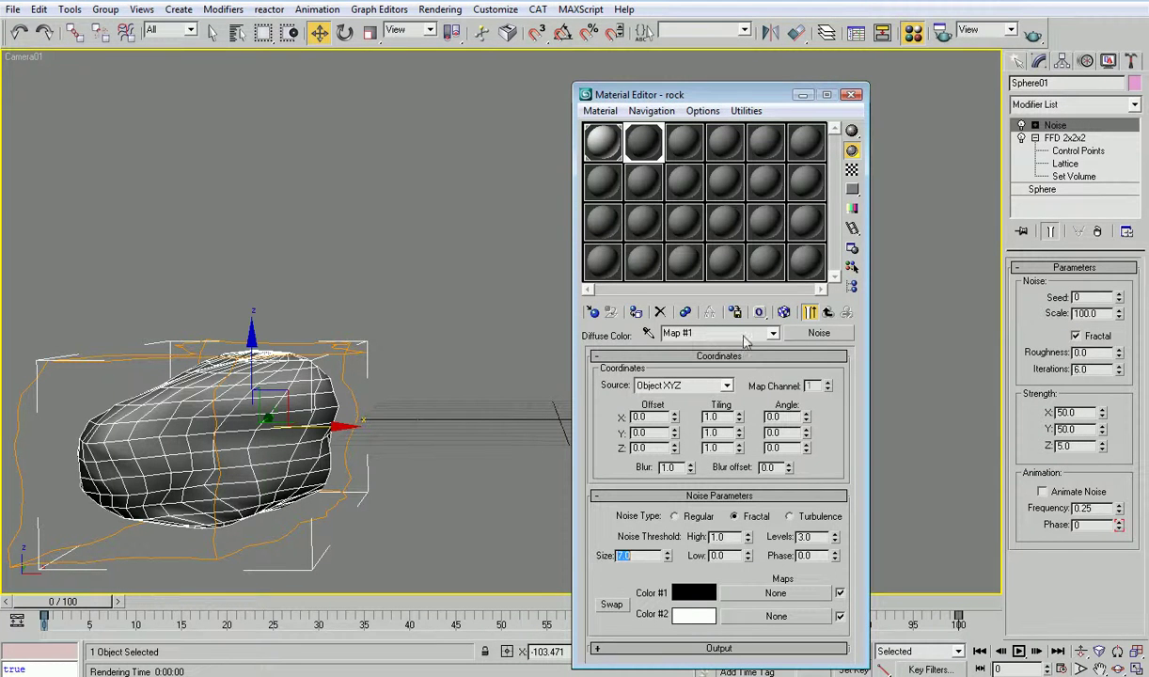
click(1032, 33)
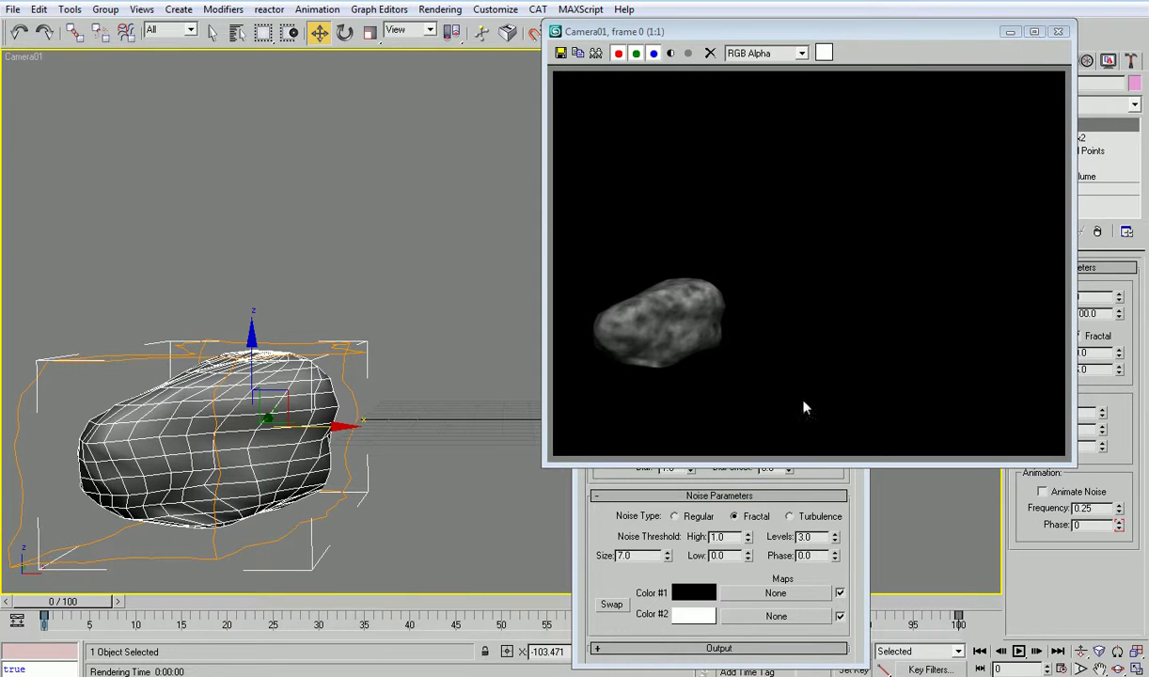
click(694, 533)
drag(835, 538, 849, 496)
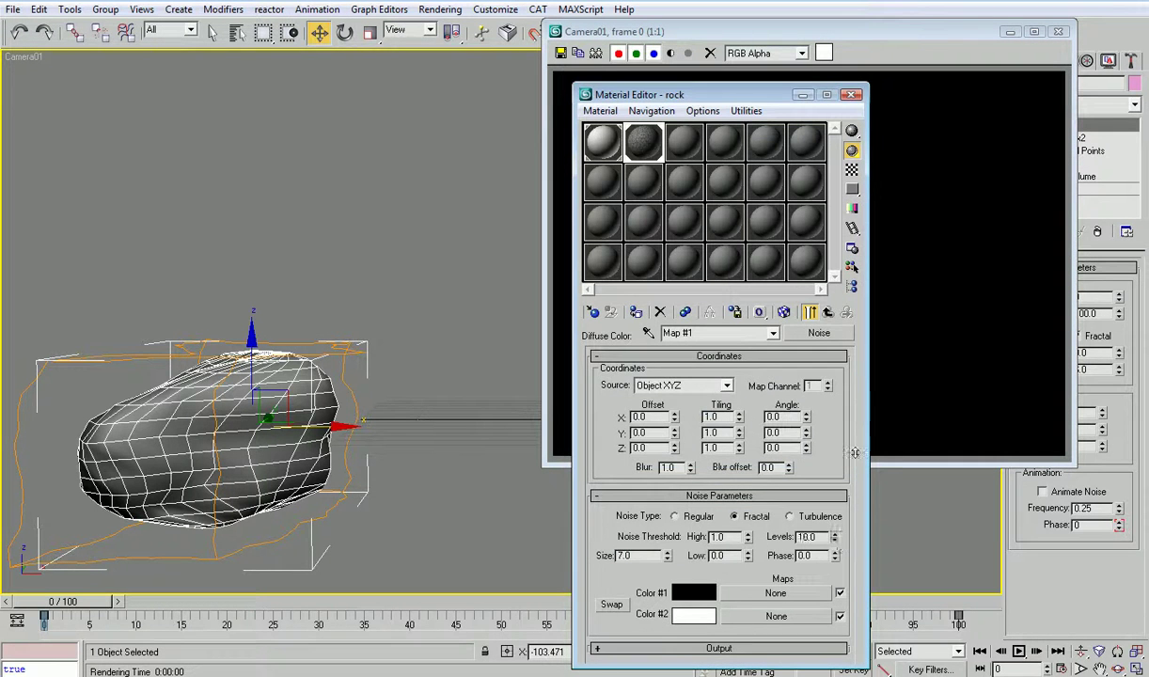
click(827, 313)
drag(763, 404, 731, 526)
click(684, 425)
click(760, 409)
- Set the Noise map's Color #1 to a light tan and Color #2 to a dark brown
click(689, 594)
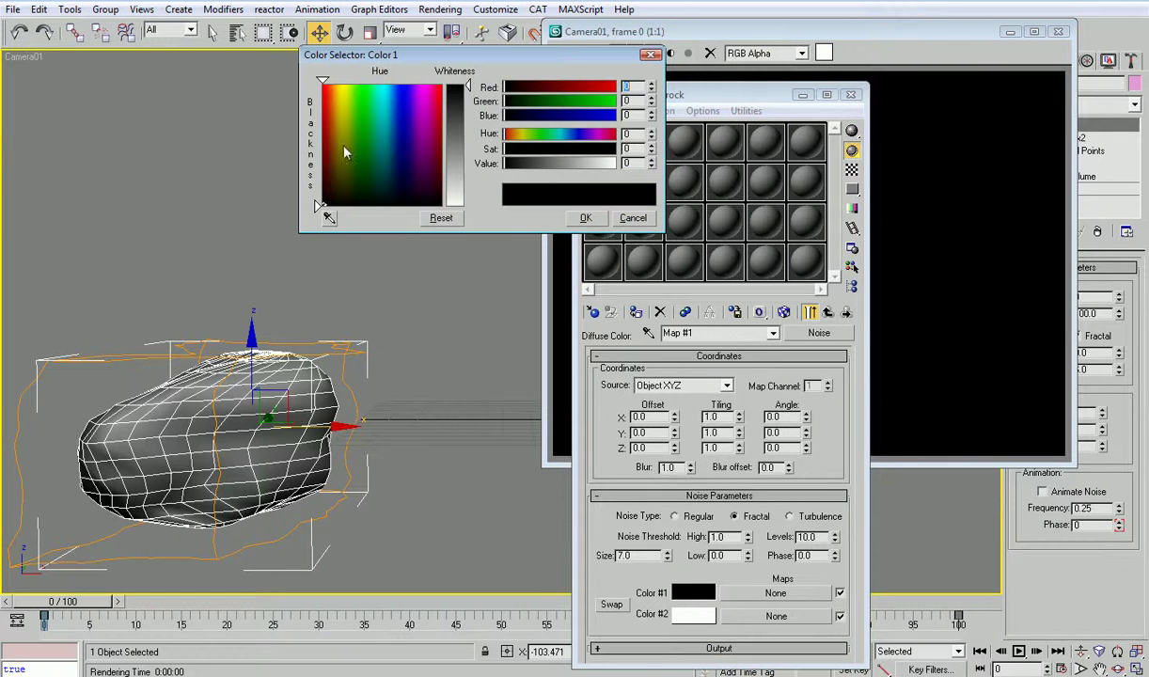
drag(346, 153, 336, 152)
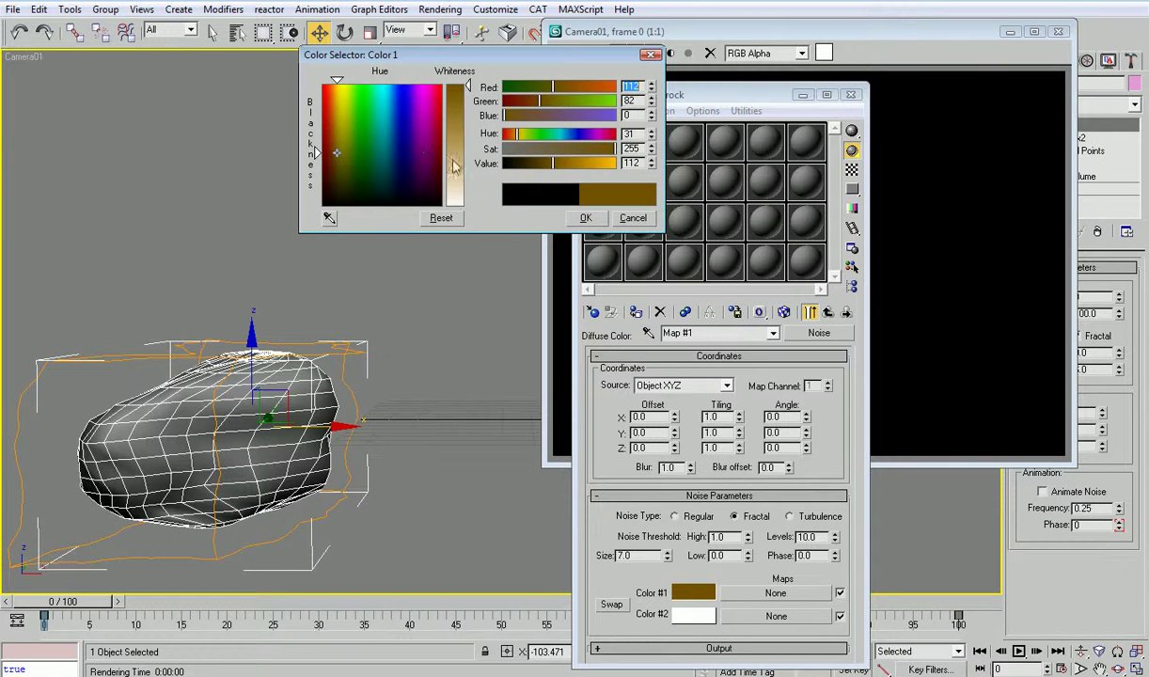
drag(455, 166, 454, 174)
click(693, 615)
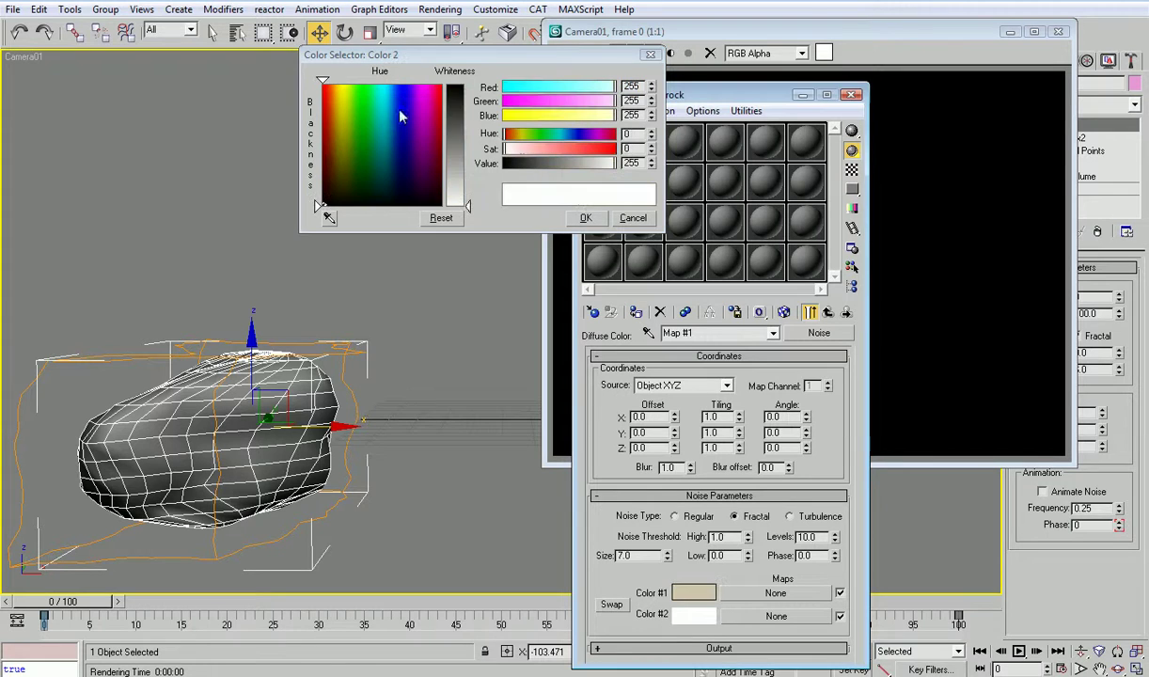
drag(348, 139, 334, 173)
click(453, 111)
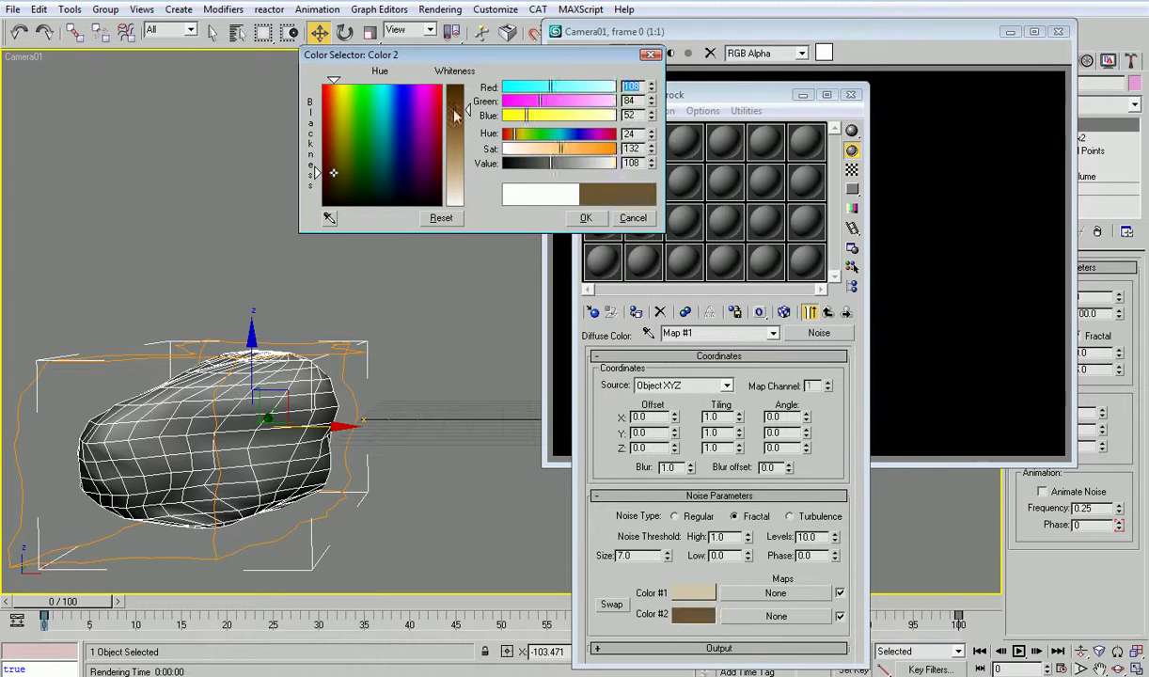
click(585, 217)
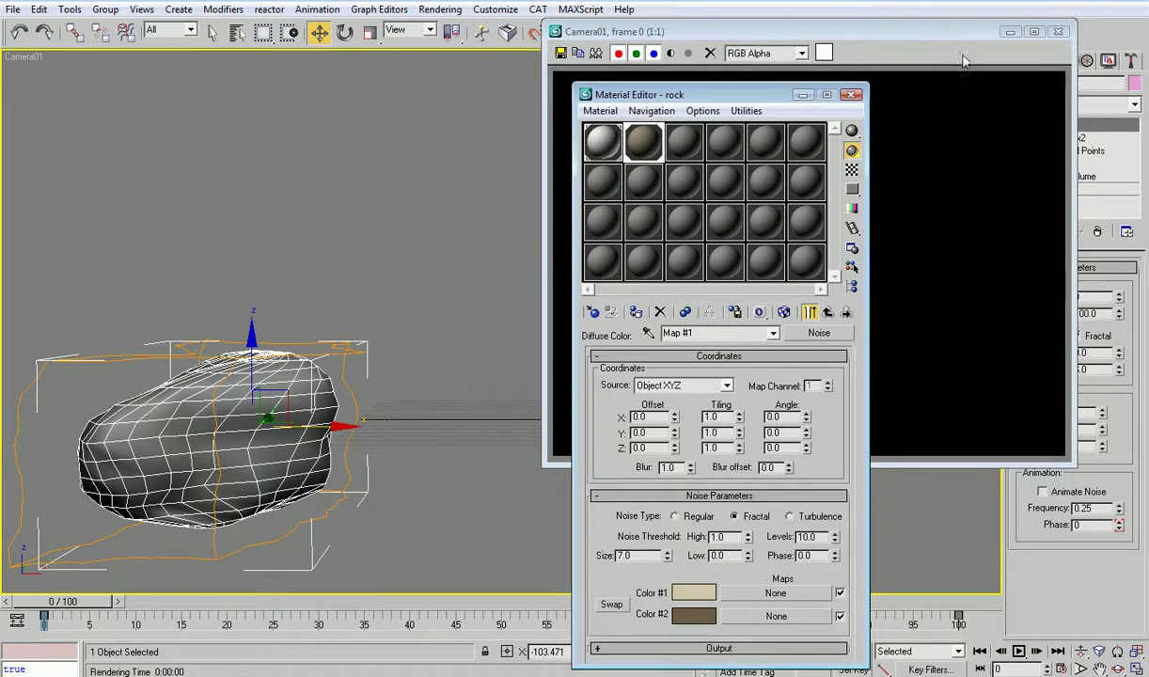
- Render the camera view to check the rock's colours, and close the render window and Material Editor
click(912, 42)
drag(912, 41, 673, 47)
click(1031, 36)
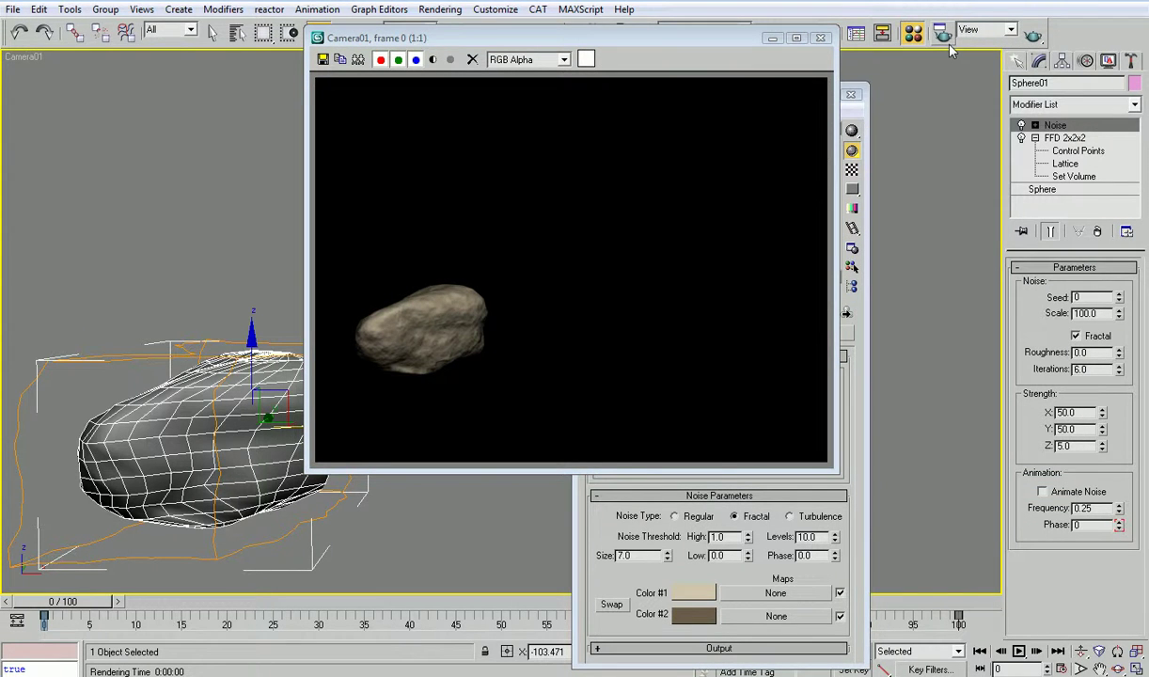
click(820, 38)
click(851, 95)
- Clone the rock upward in the Front view as one independent copy that overlaps the original
key(alt+w)
right_click(656, 262)
key(alt+w)
key(z)
scroll(555, 326, down, 3)
key(w)
shift+drag(551, 237, 550, 167)
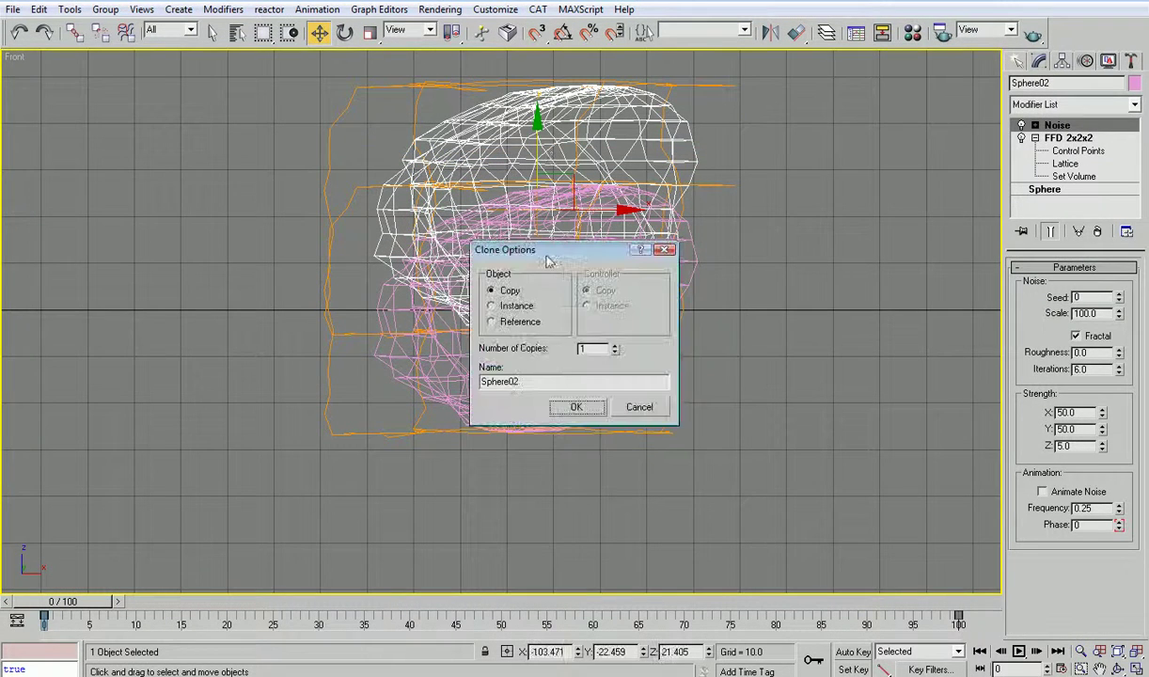
click(571, 406)
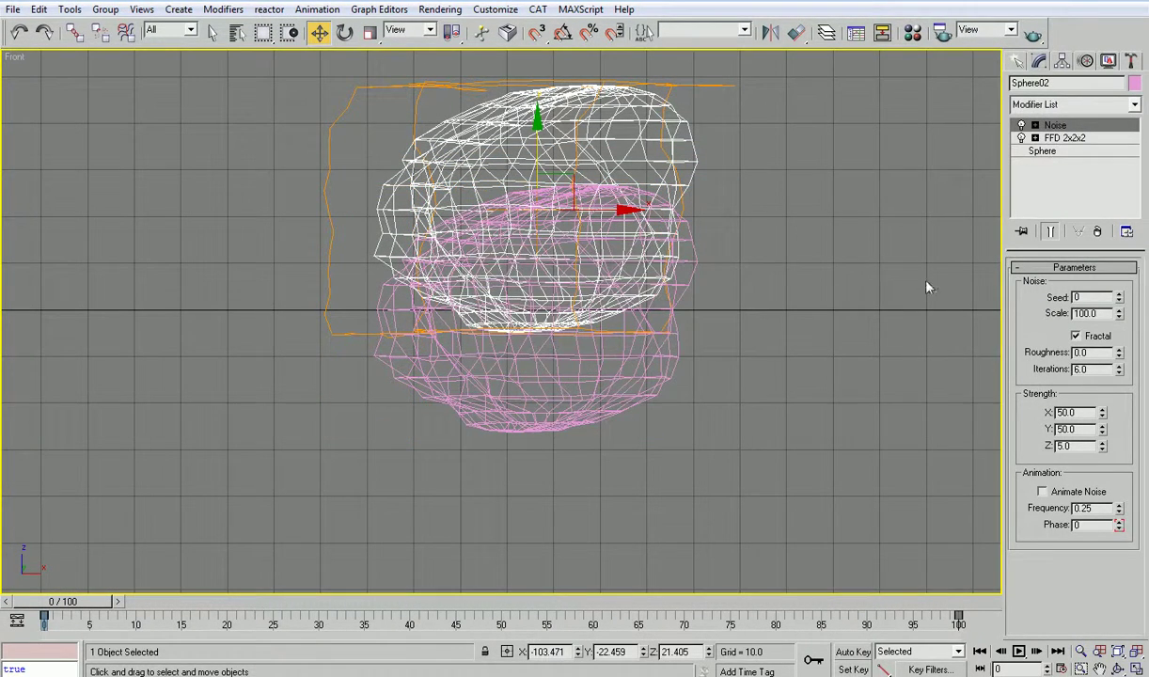
- Set the upper copy's Noise iterations to 2.03 and assign it the light 01 - Default material
drag(1119, 373, 1118, 409)
key(alt+w)
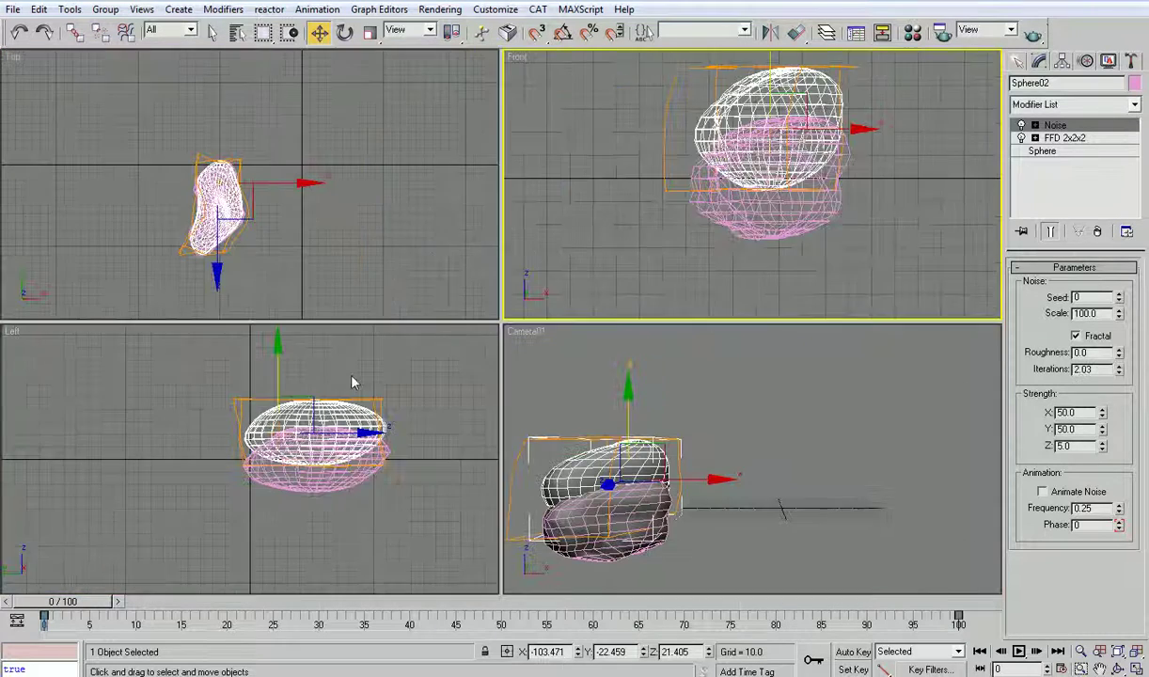
right_click(589, 422)
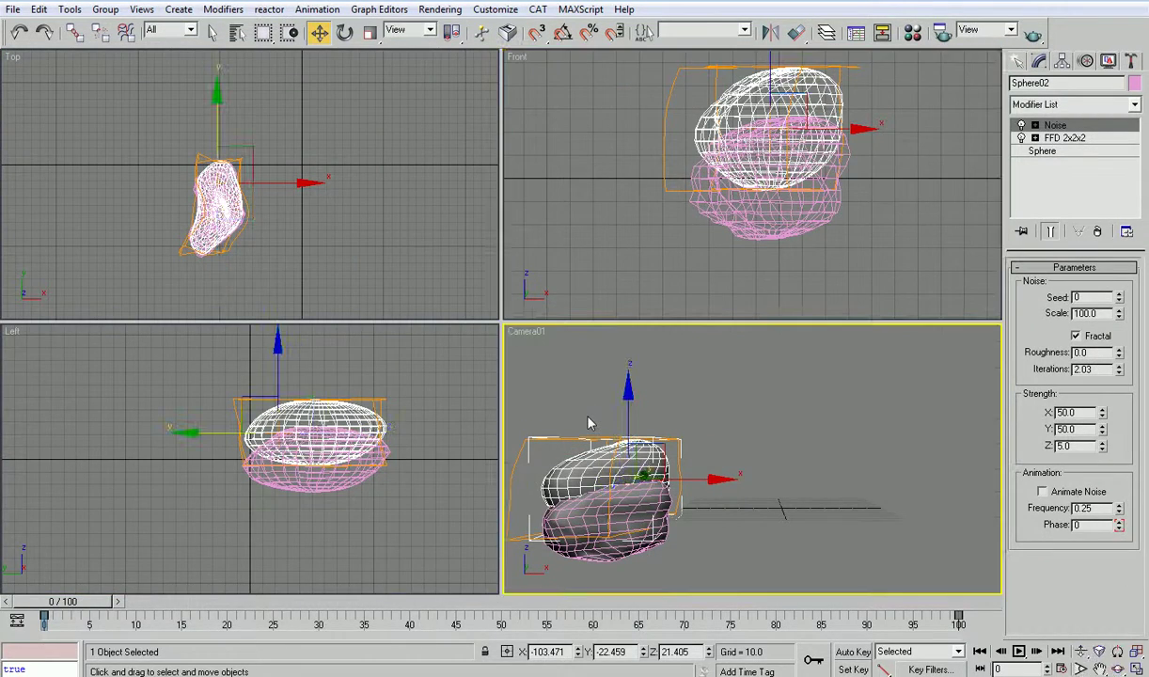
key(m)
click(607, 142)
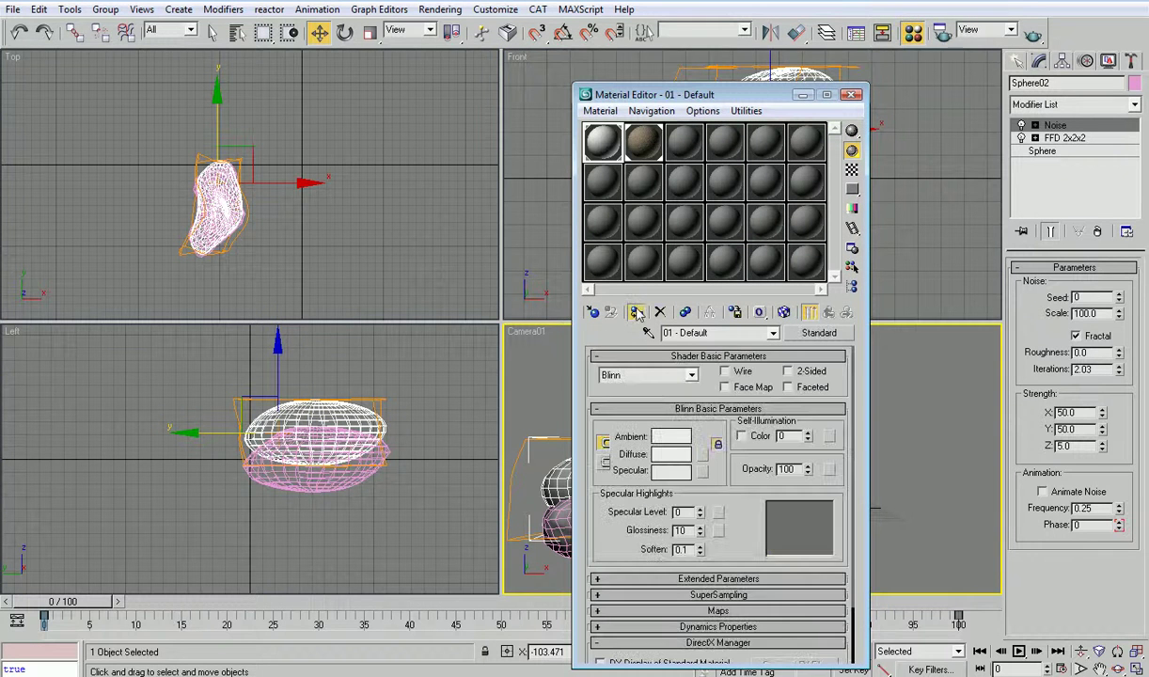
click(850, 94)
- In a maximized Perspective view, lower the top FFD 2x2x2 control points of the upper copy to flatten it
click(824, 378)
key(alt+w)
key(ctrl+r)
key(p)
drag(427, 359, 559, 339)
key(w)
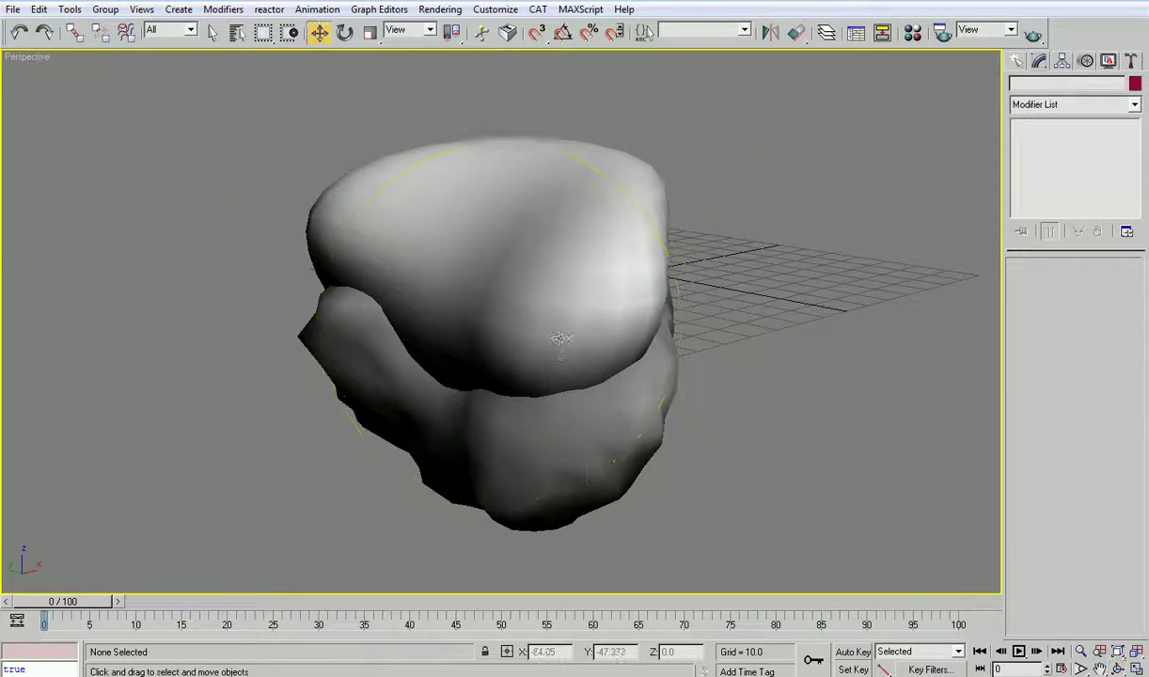
click(559, 339)
click(1064, 137)
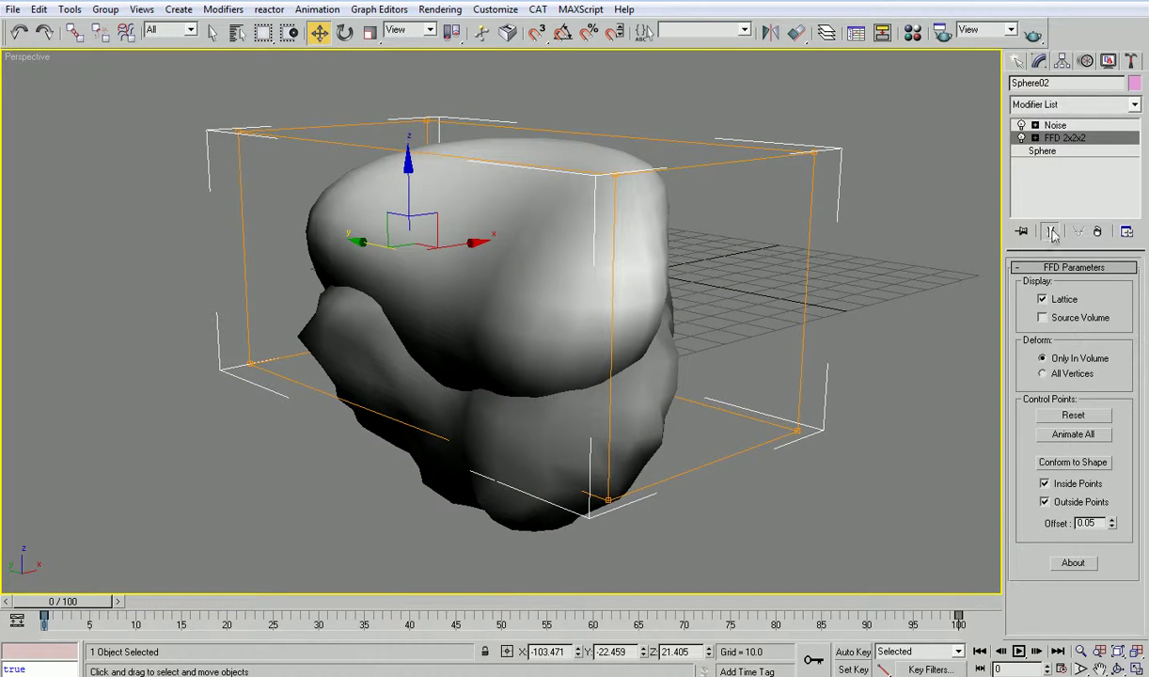
key(1)
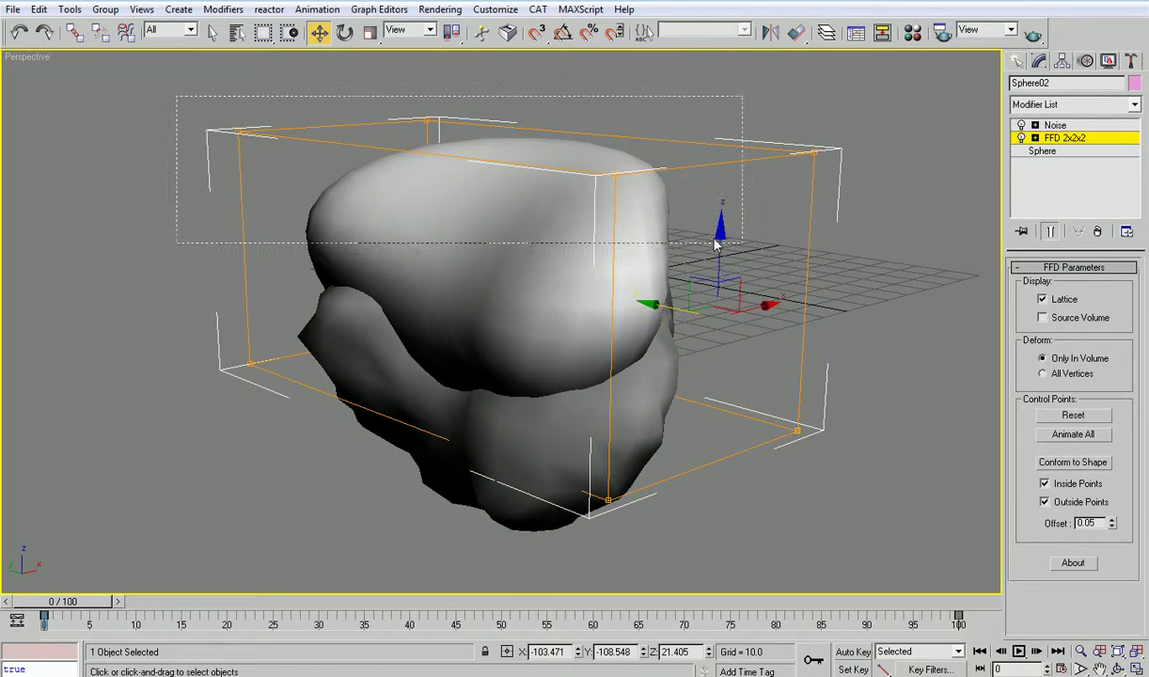
drag(683, 247, 686, 247)
drag(487, 102, 502, 177)
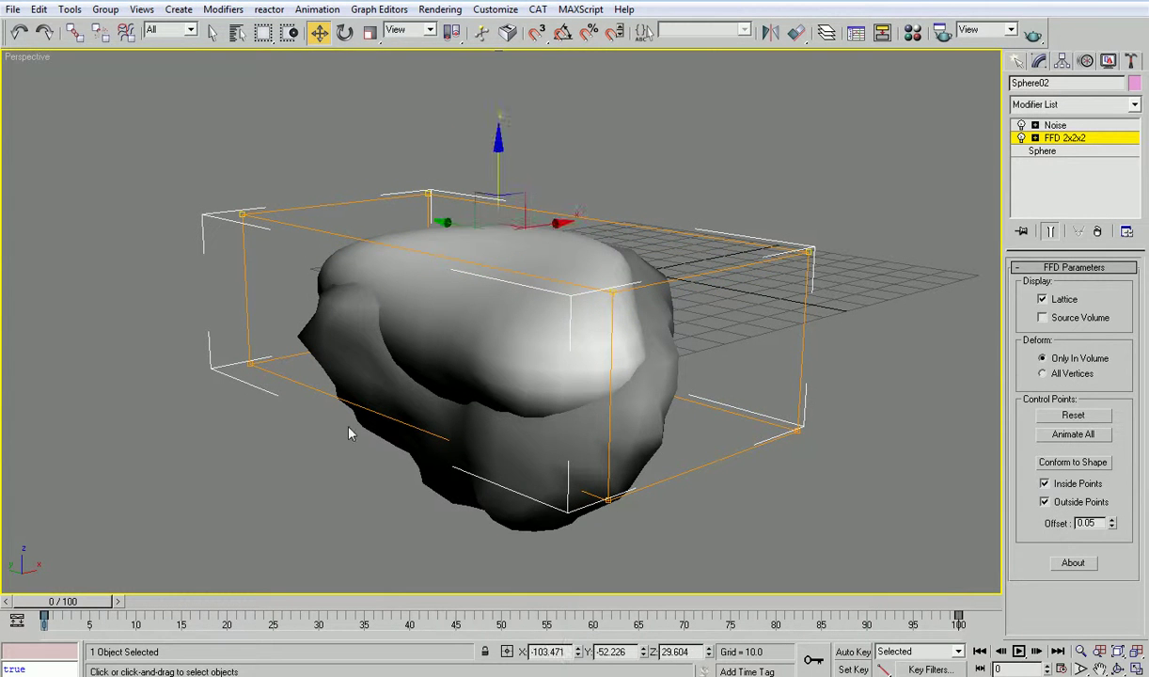
- Raise the bottom FFD 2x2x2 control points of the upper copy to make it a thinner cap
alt+middle_drag(593, 368, 607, 423)
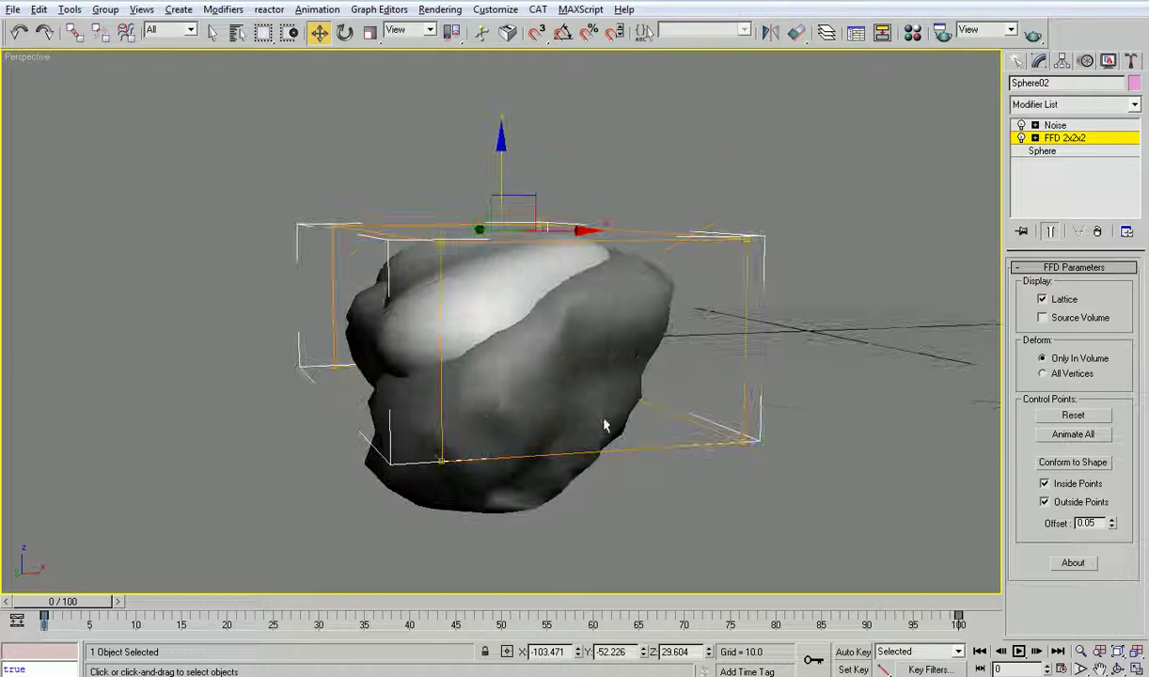
alt+middle_drag(762, 452, 618, 487)
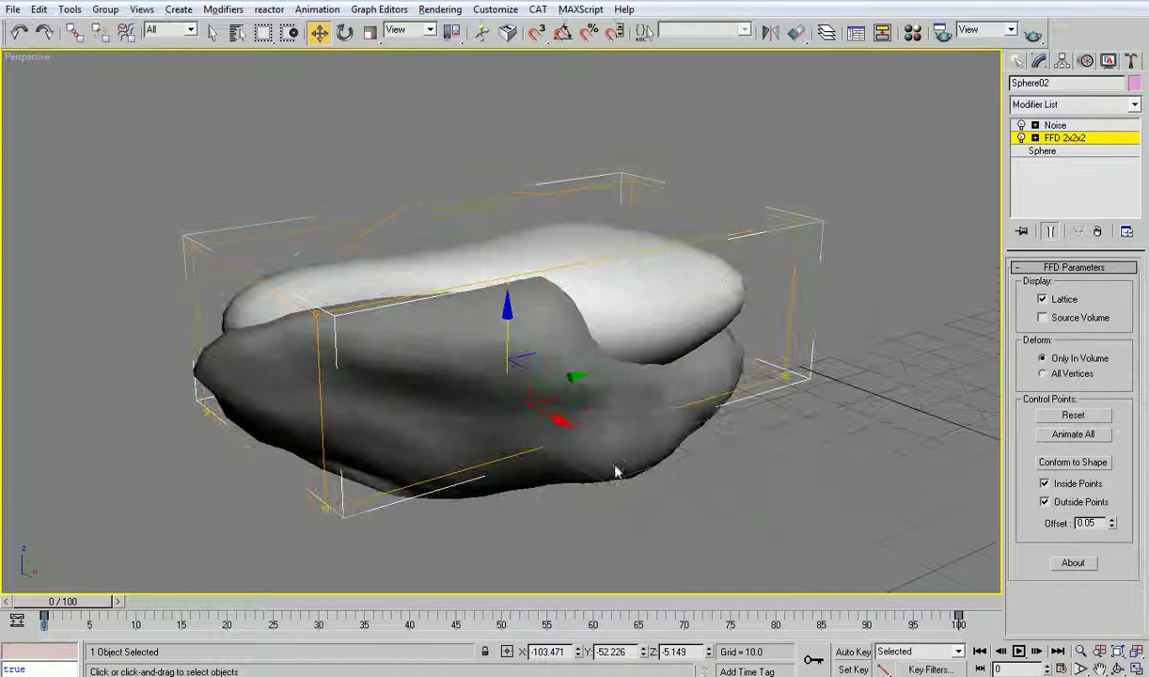
drag(509, 335, 546, 290)
alt+middle_drag(546, 290, 715, 299)
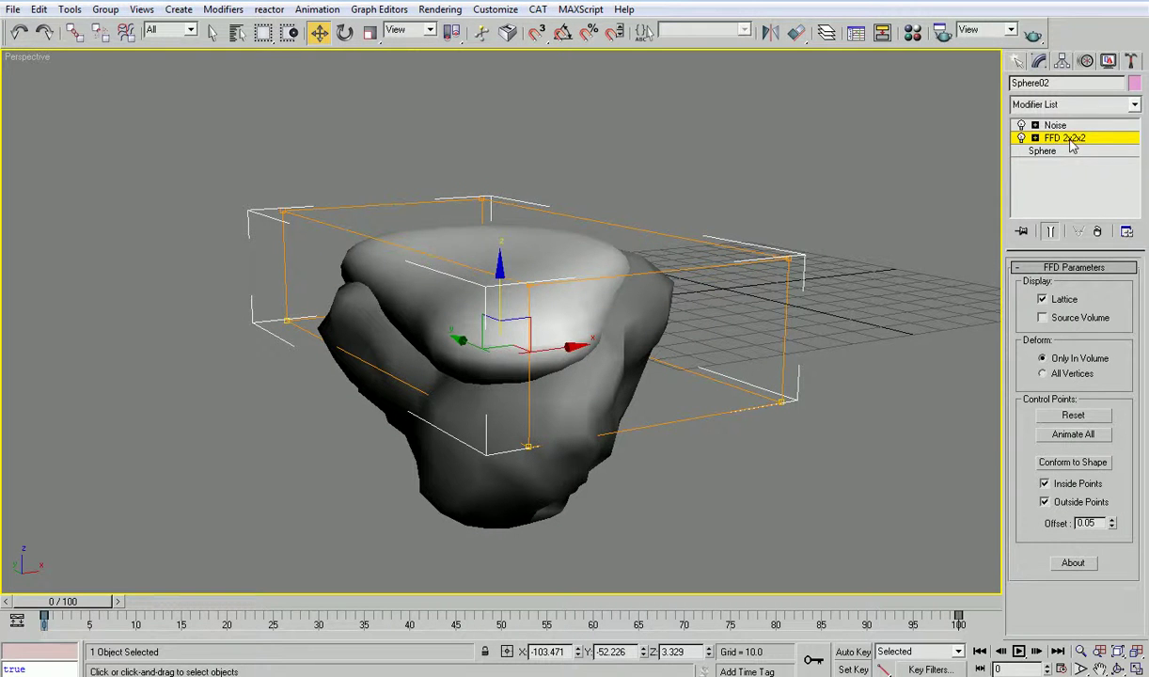
- Add an FFD(box) modifier above the copy's Noise modifier, with length 4, width 4 and height 2 points
click(1056, 125)
click(1069, 105)
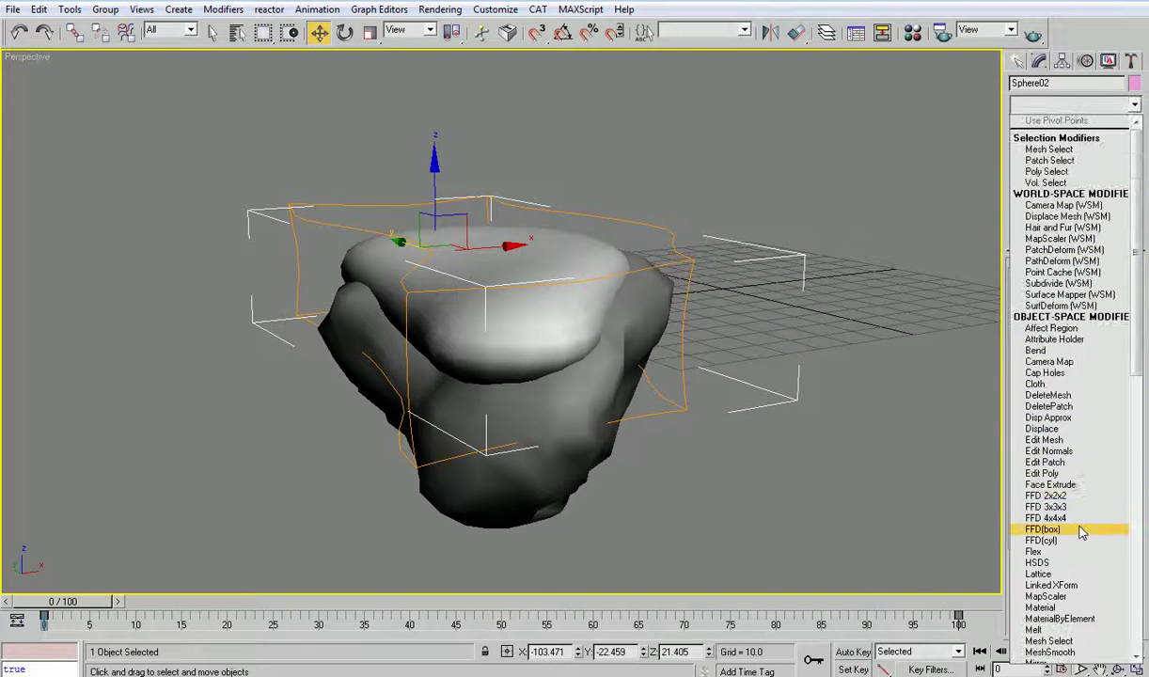
click(1078, 460)
click(1091, 312)
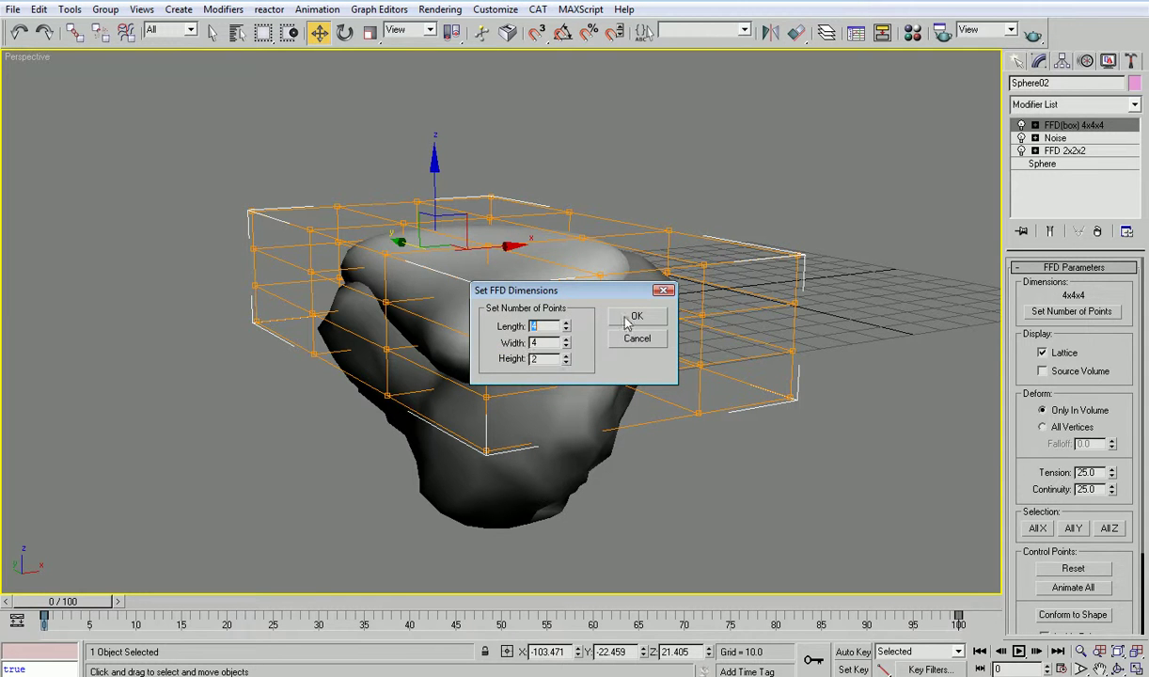
click(629, 318)
- Shift the control points at one corner of the upper copy's FFD(box) lattice inward
alt+middle_drag(625, 334, 566, 316)
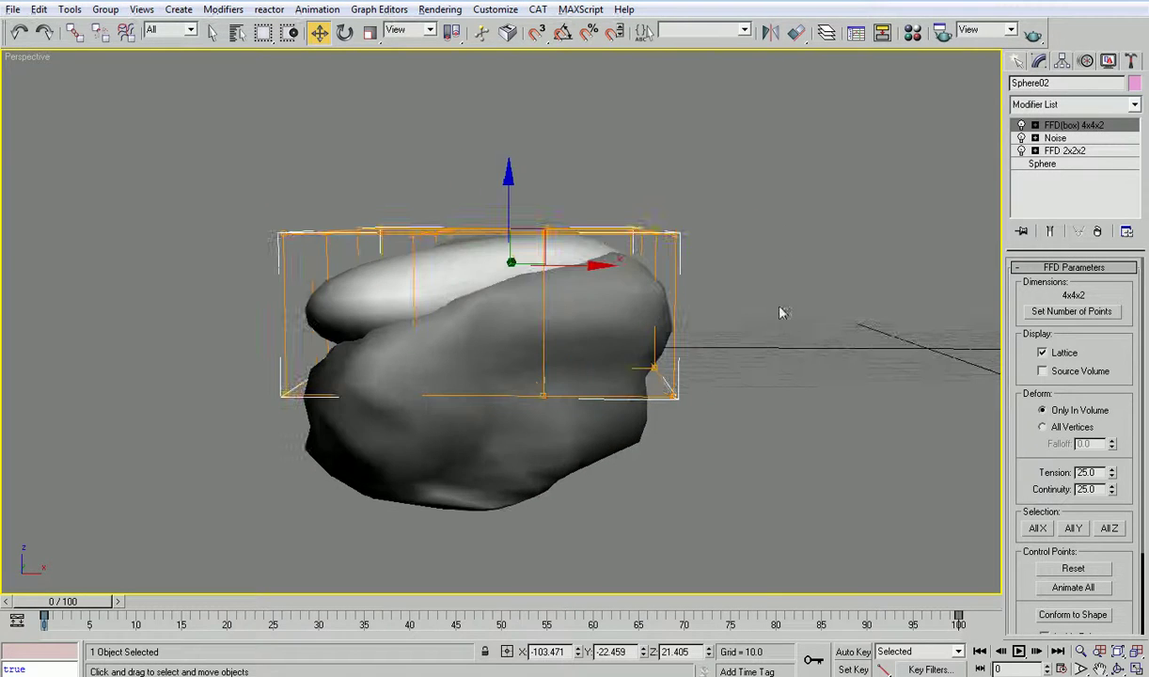
alt+middle_drag(474, 262, 542, 405)
alt+middle_drag(677, 406, 668, 313)
key(1)
drag(693, 296, 944, 611)
drag(776, 400, 716, 414)
alt+middle_drag(716, 413, 799, 414)
- Lower the side control points of the FFD(box) lattice to bend the cap's edge down over the rock
drag(604, 472, 672, 367)
alt+middle_drag(672, 366, 645, 272)
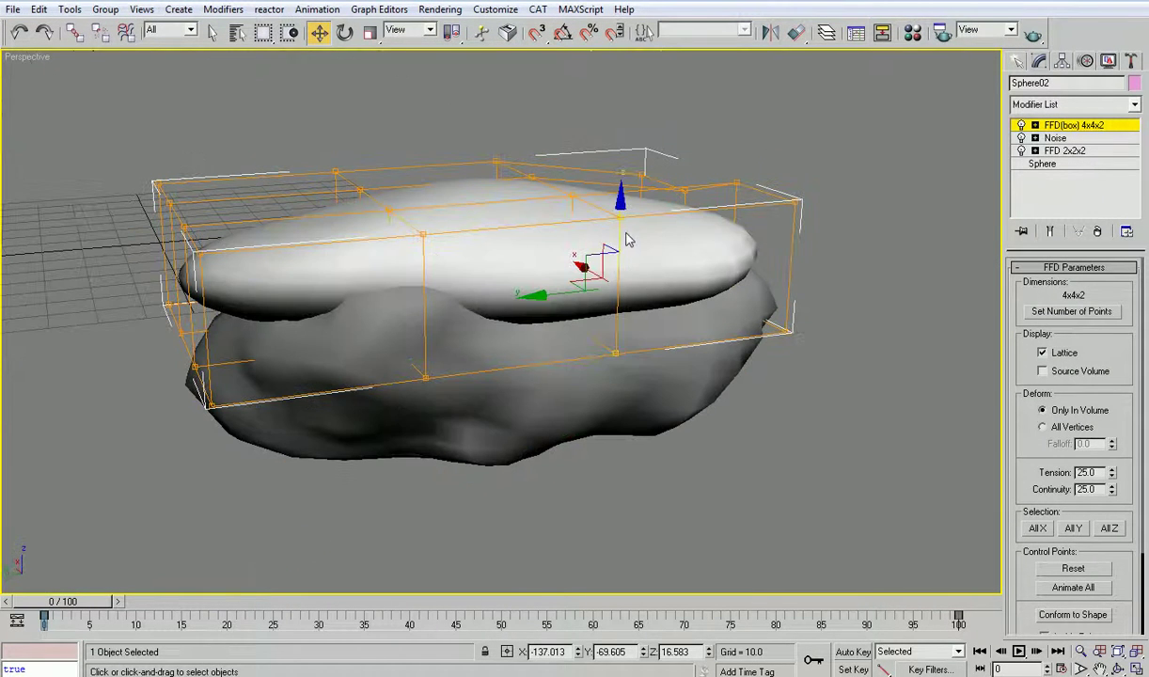
click(627, 250)
key(ctrl+z)
drag(620, 207, 620, 259)
- Pull the front corner control points of the FFD(box) lattice outward and down
alt+middle_drag(775, 335, 651, 449)
drag(632, 353, 865, 527)
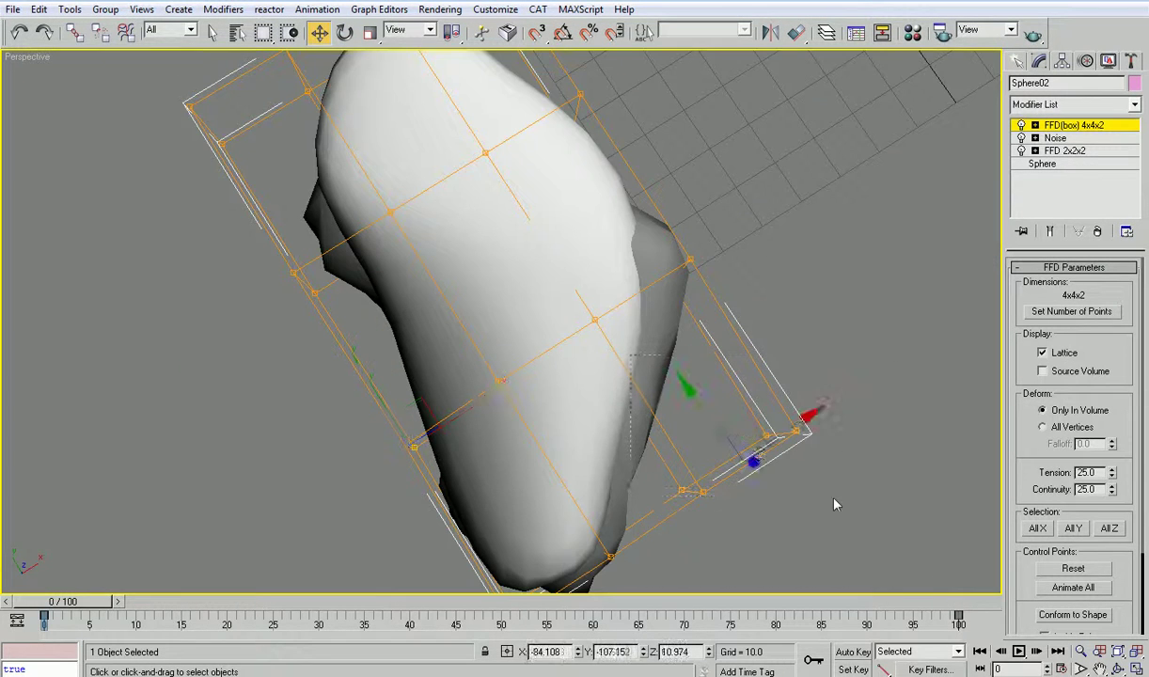
drag(752, 421, 773, 404)
alt+middle_drag(649, 226, 457, 273)
drag(731, 280, 731, 281)
drag(662, 191, 664, 252)
alt+middle_drag(747, 252, 741, 190)
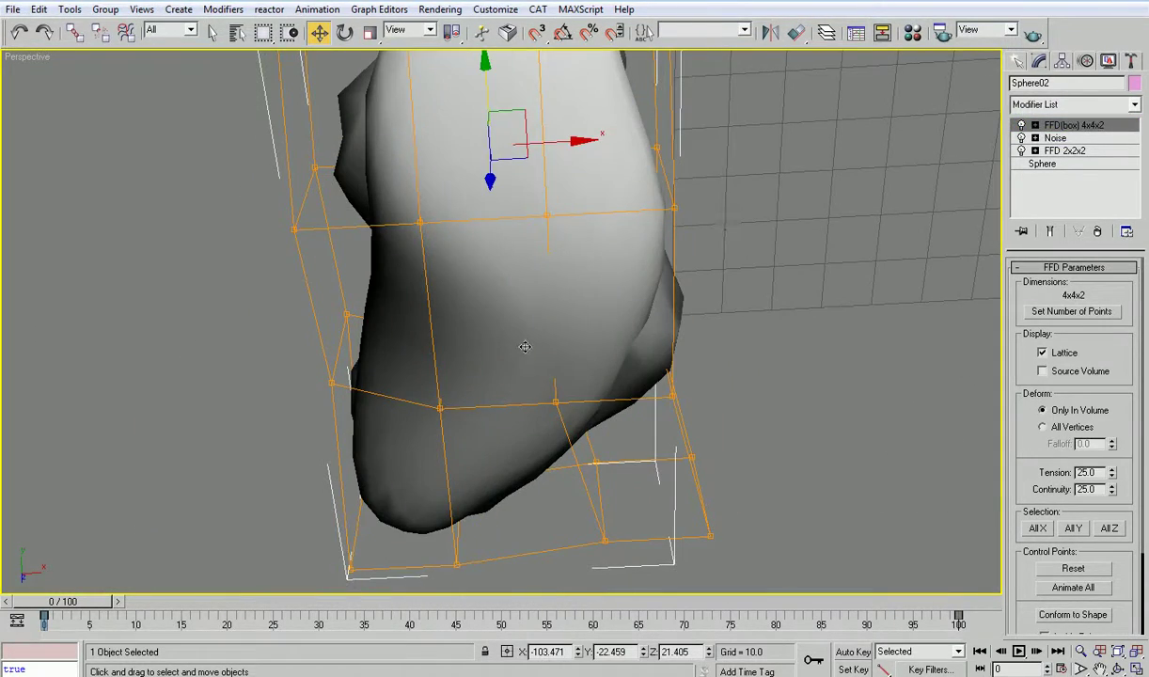
- Raise a group of control points near the front end of the FFD(box) lattice slightly, and leave control point editing
click(739, 286)
drag(579, 337, 685, 569)
alt+middle_drag(684, 573, 658, 222)
drag(609, 186, 610, 158)
click(1070, 125)
click(846, 237)
- Unhide all objects and return to the camera view
alt+middle_drag(847, 237, 750, 235)
right_click(750, 233)
click(768, 157)
key(c)
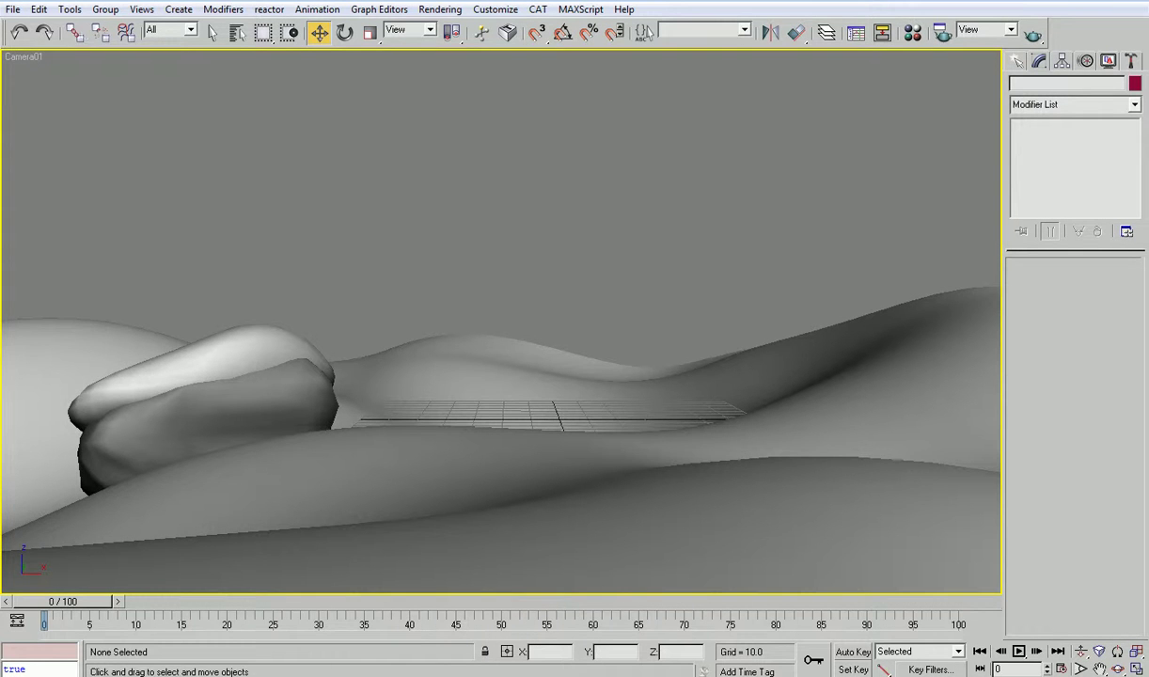
- Open the recently used scene without saving the current changes, and render its camera view
click(14, 11)
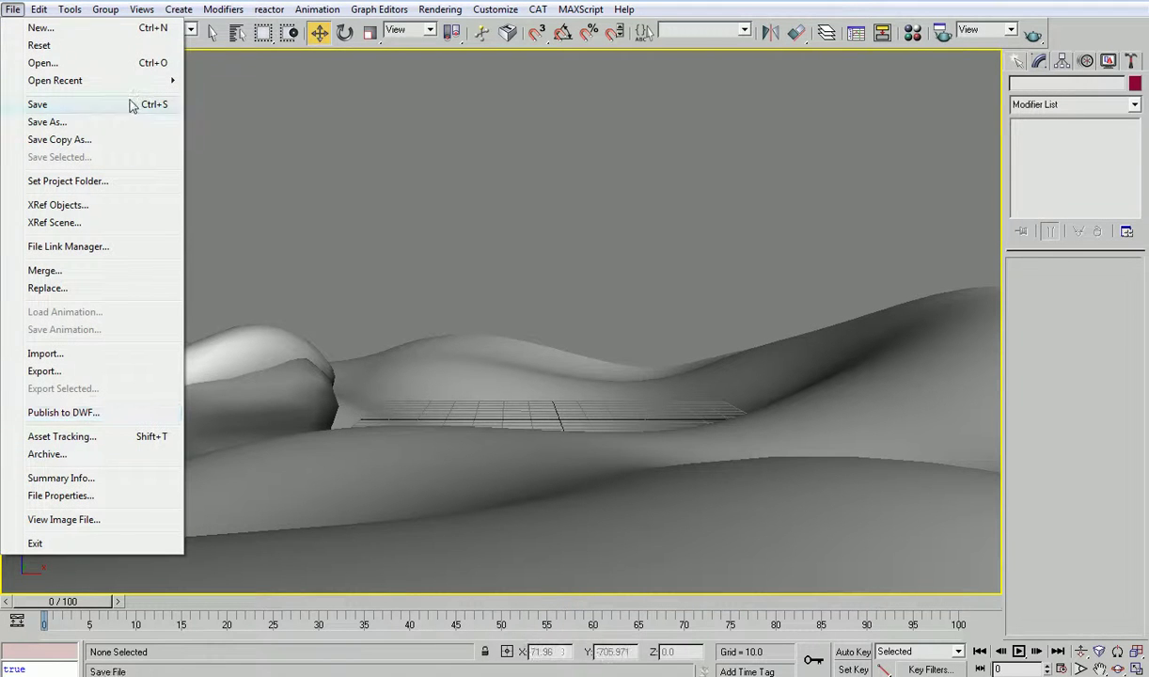
mouse_move(131, 84)
click(206, 83)
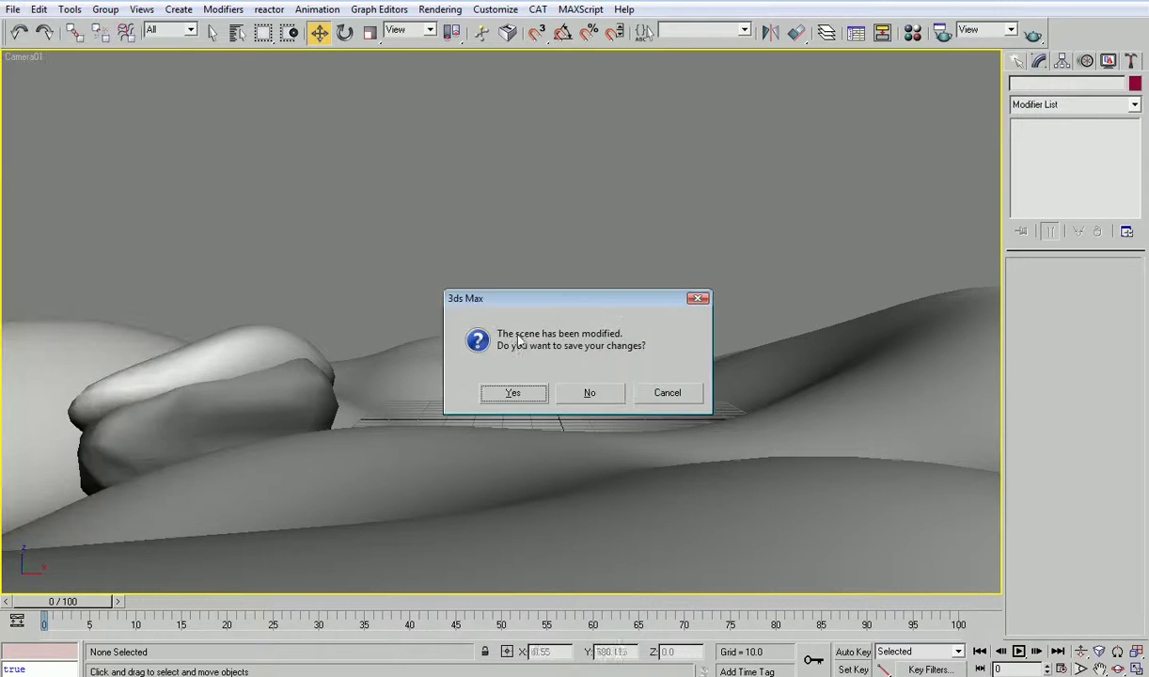
click(587, 391)
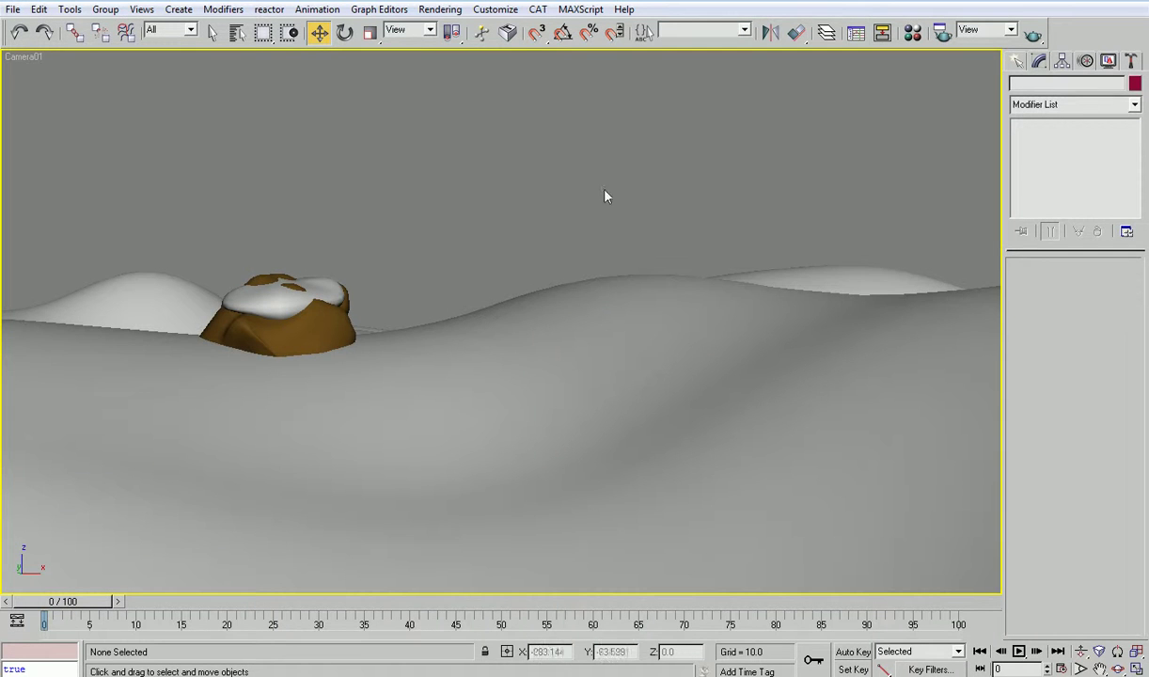
click(1034, 36)
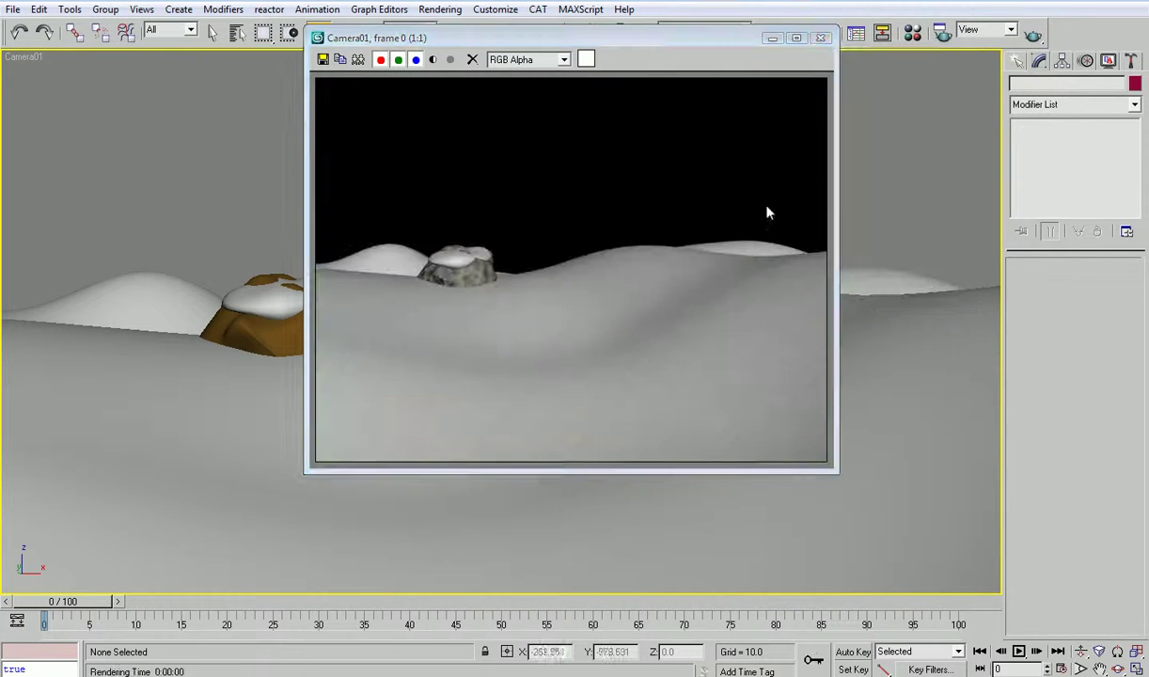
- Copy the rock together with its snow cap in the top view, placing one copy nearer the camera and to the right
click(772, 37)
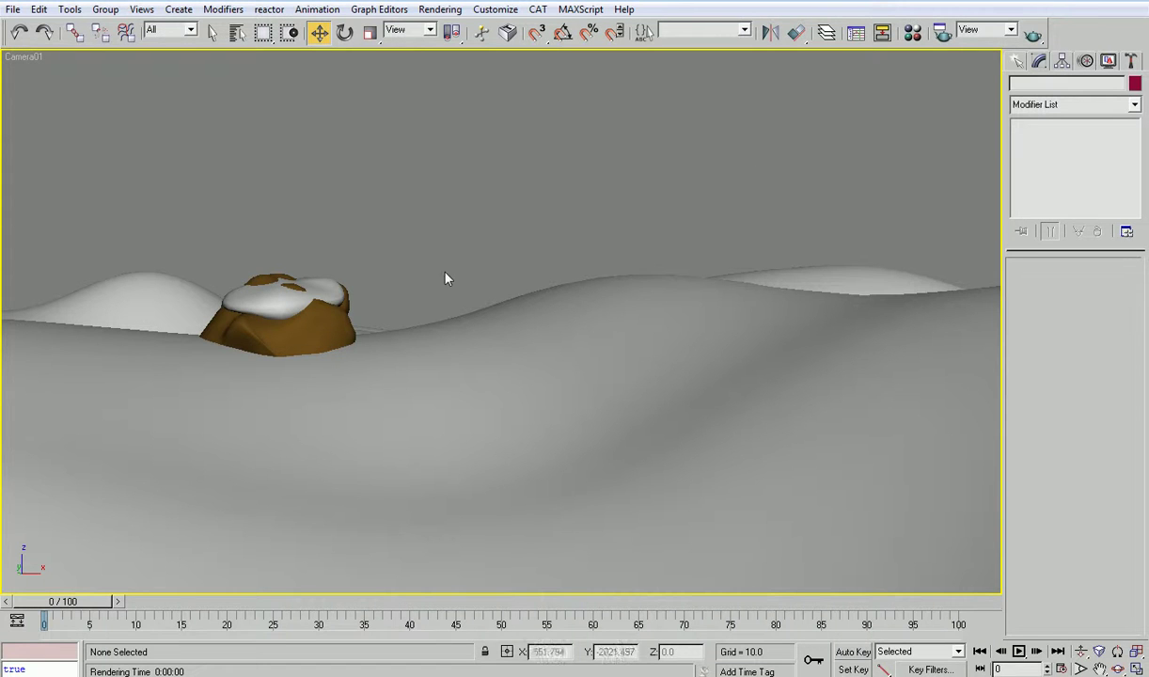
drag(387, 261, 280, 302)
key(alt+w)
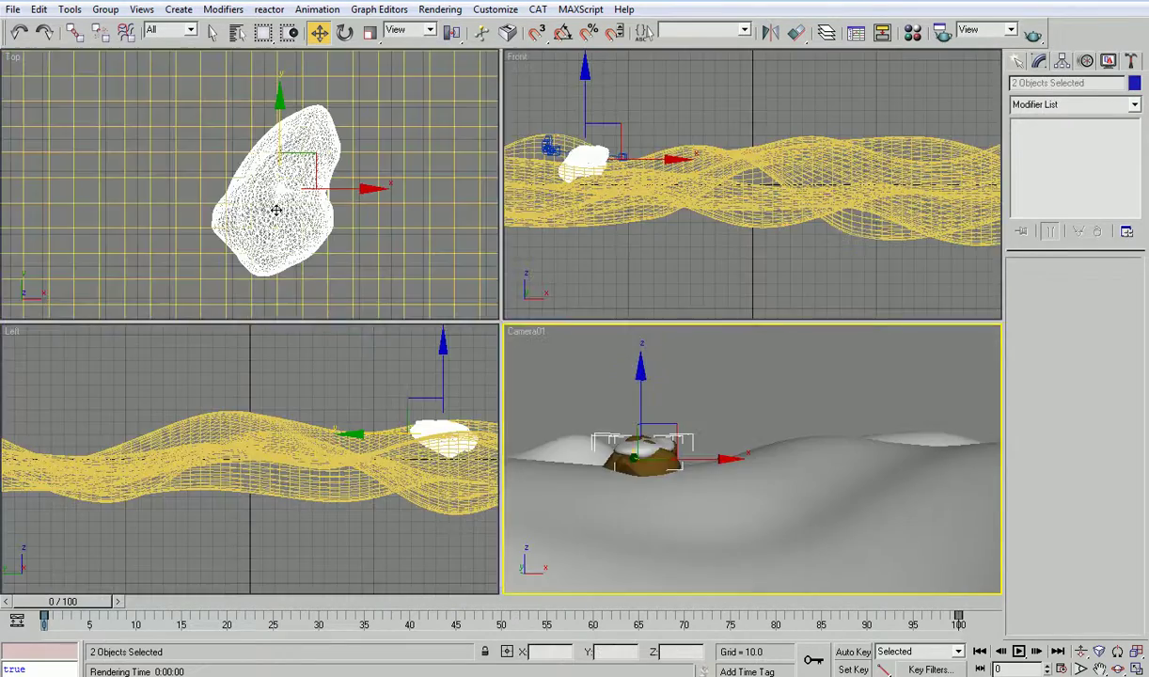
right_click(275, 210)
key(alt+w)
key(alt+z)
drag(434, 252, 428, 408)
key(w)
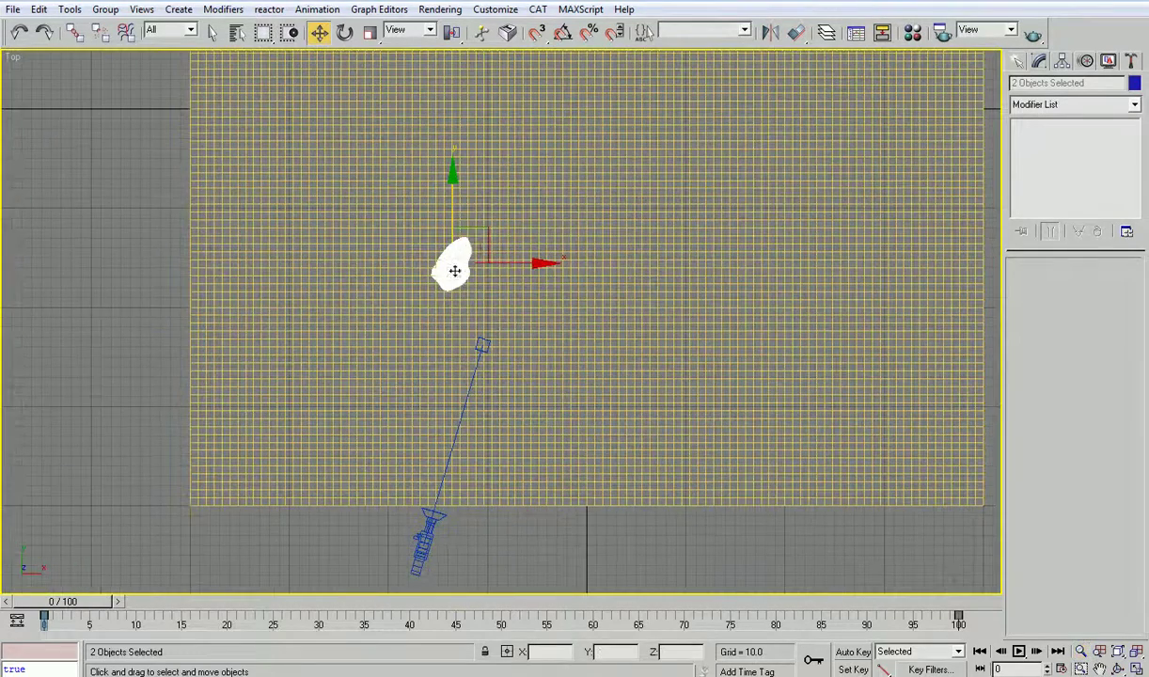
shift+drag(491, 242, 570, 374)
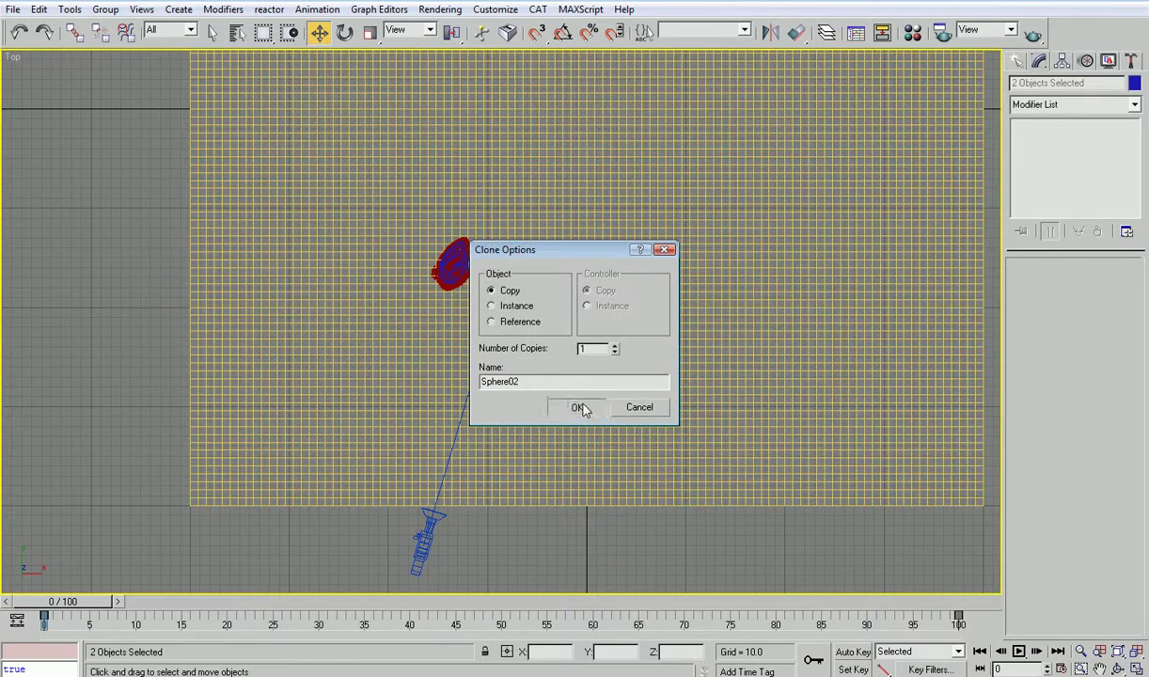
click(578, 407)
- Rotate the copied rock and cap in the camera view by about -232 degrees around Z, and tilt them closer to level
key(alt+w)
right_click(767, 447)
key(alt+w)
right_click(909, 331)
click(927, 356)
drag(945, 348, 577, 366)
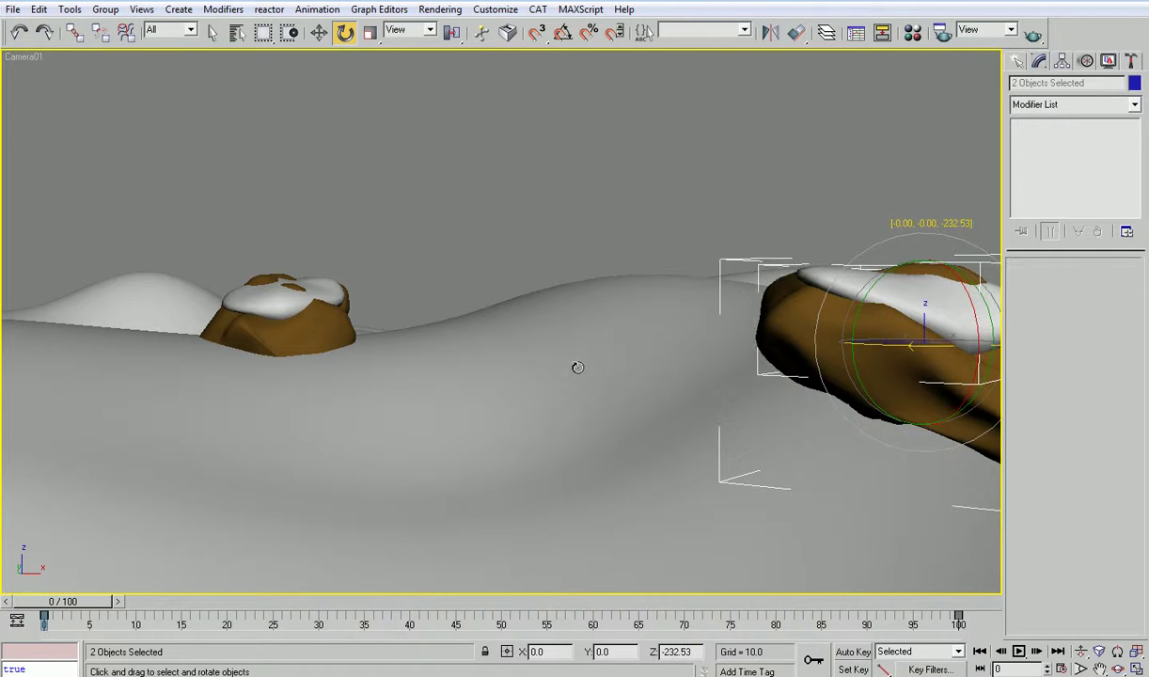
drag(880, 277, 924, 450)
- Move the copied rock and cap vertically onto the right-hand snow slope, and render the camera view
right_click(863, 279)
click(883, 296)
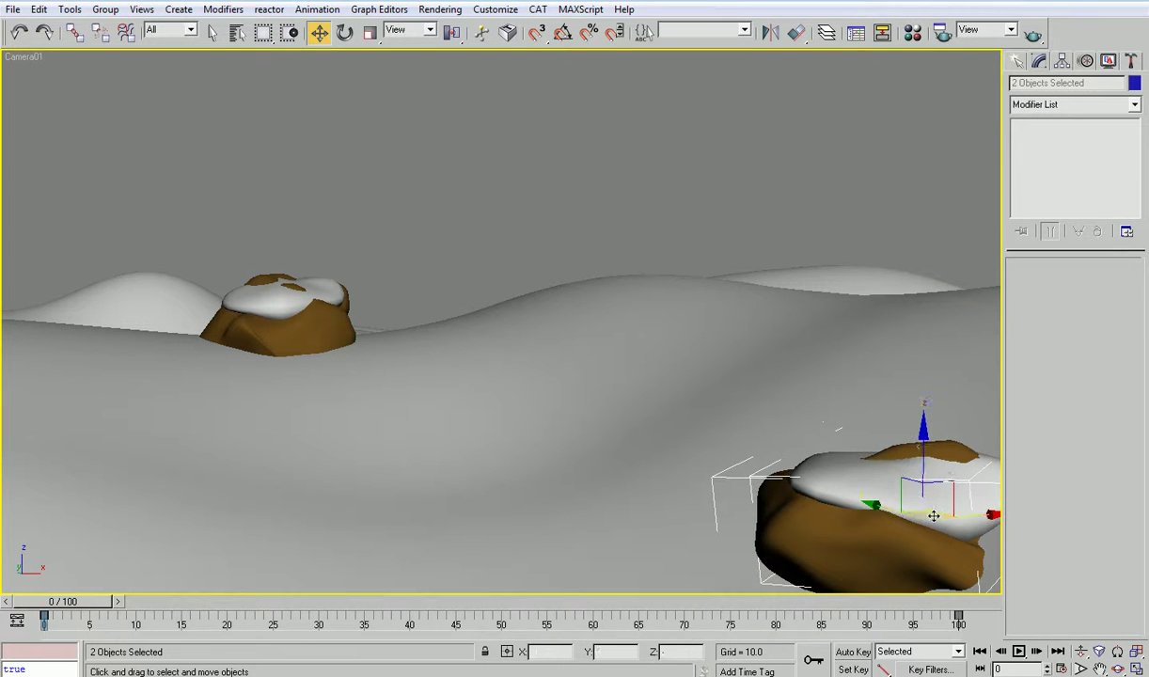
drag(935, 512, 932, 291)
click(835, 167)
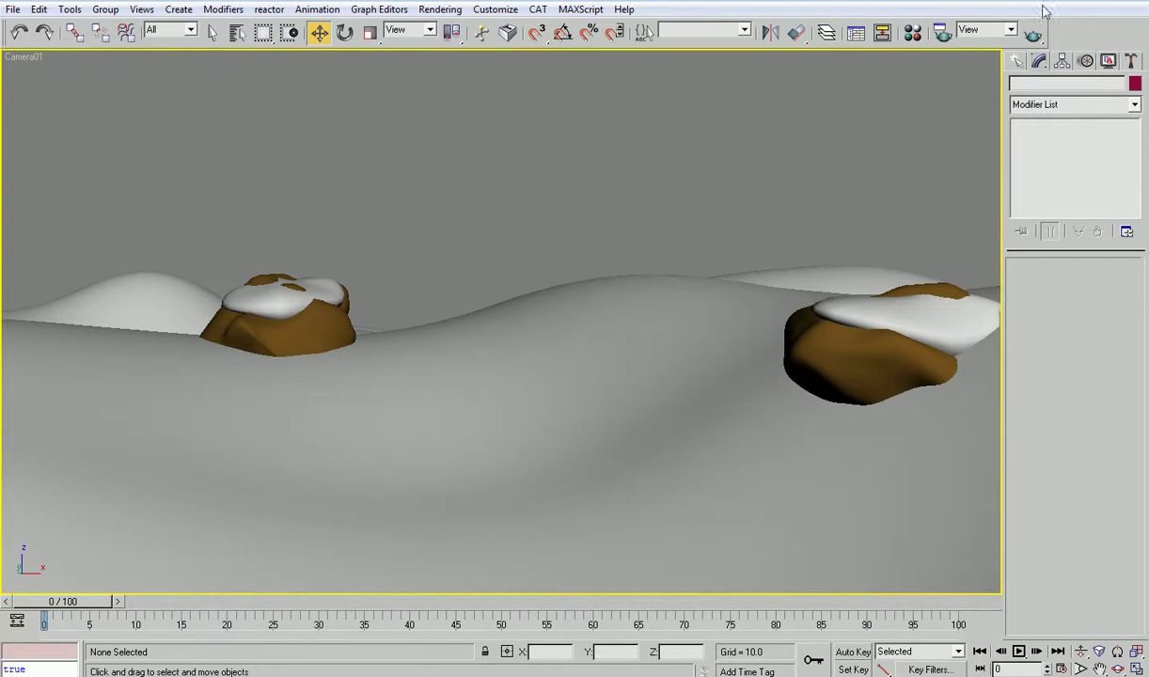
click(1033, 32)
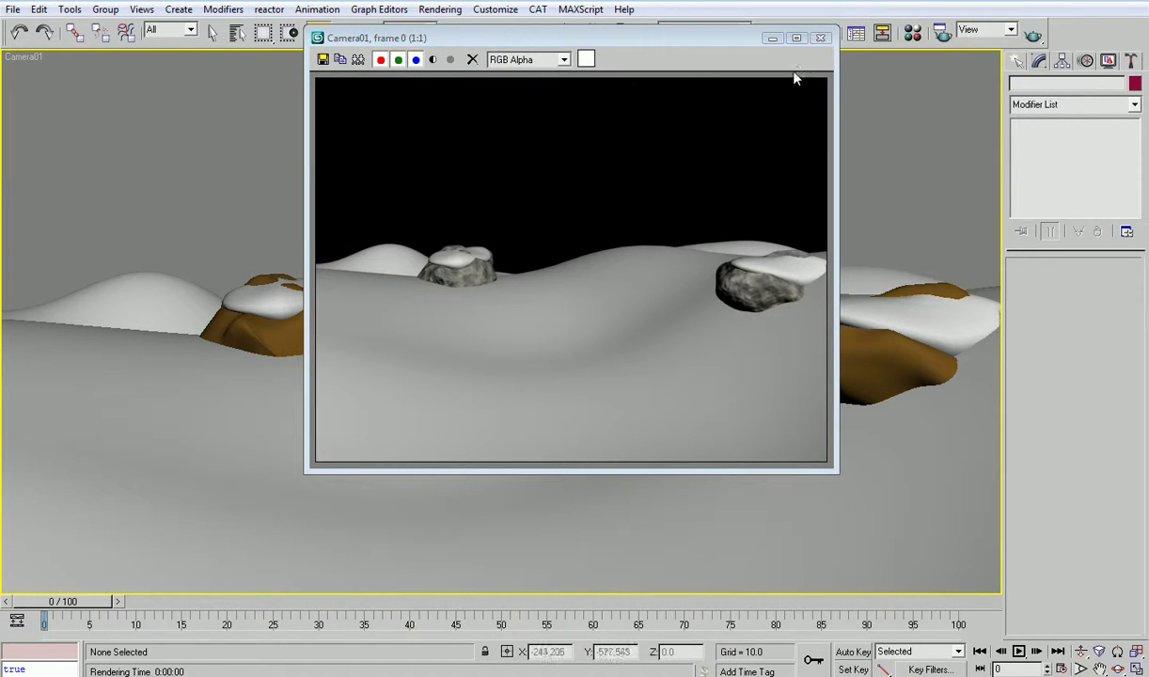
click(821, 38)
- Create a Scotch Pine foliage object from AEC Extended in the foreground of the camera view
click(1017, 61)
click(1066, 108)
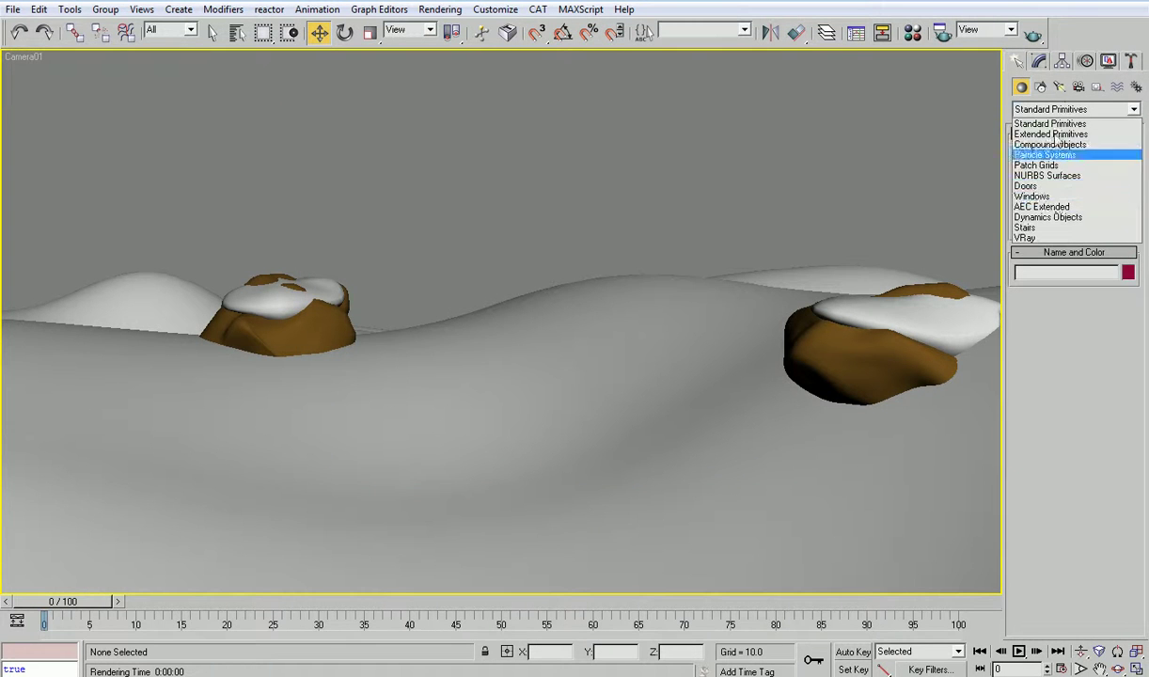
click(1051, 206)
click(1044, 162)
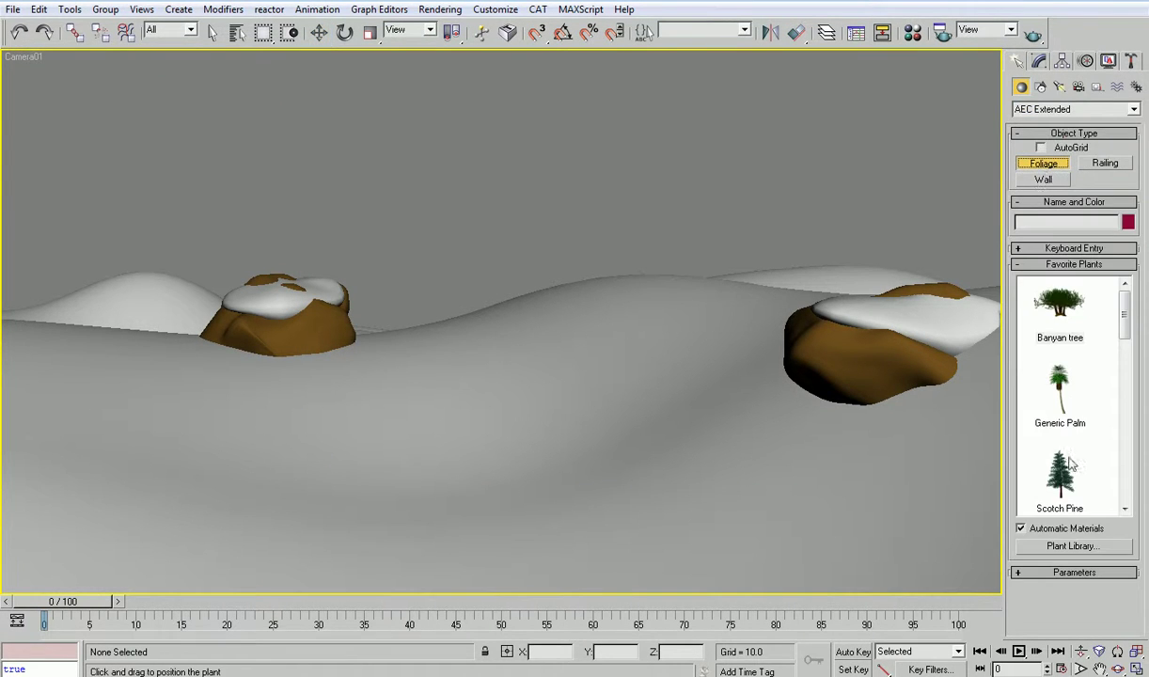
click(1065, 473)
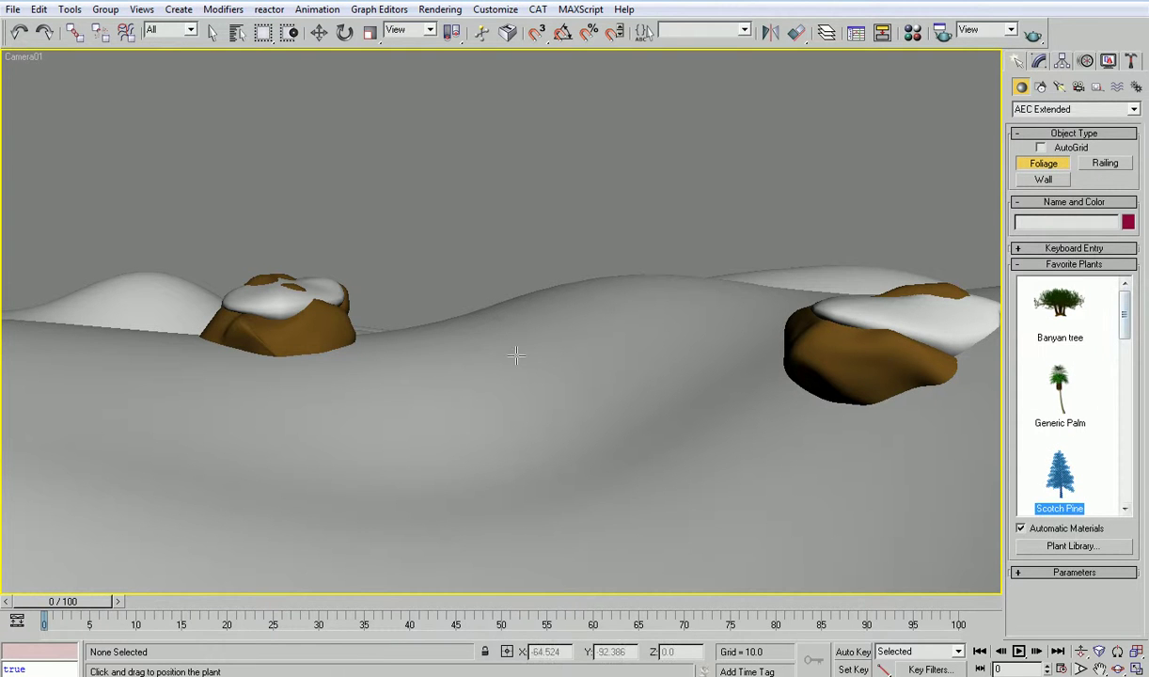
click(425, 503)
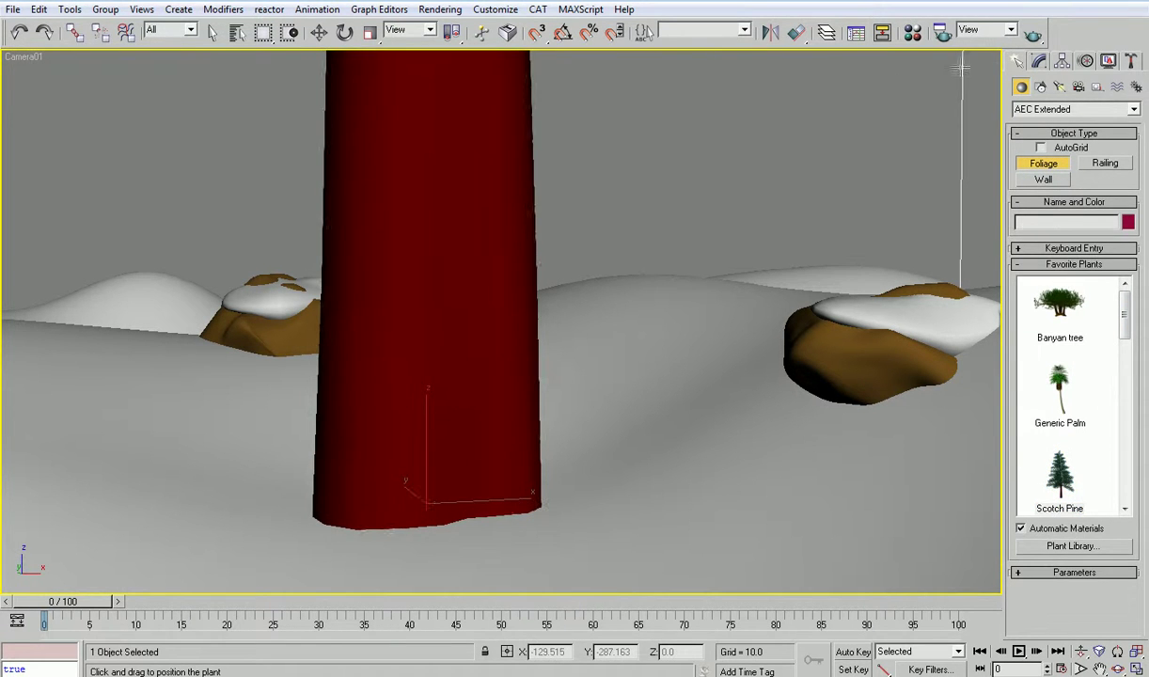
- Hide the pine's leaves and set its height to 156
click(1039, 63)
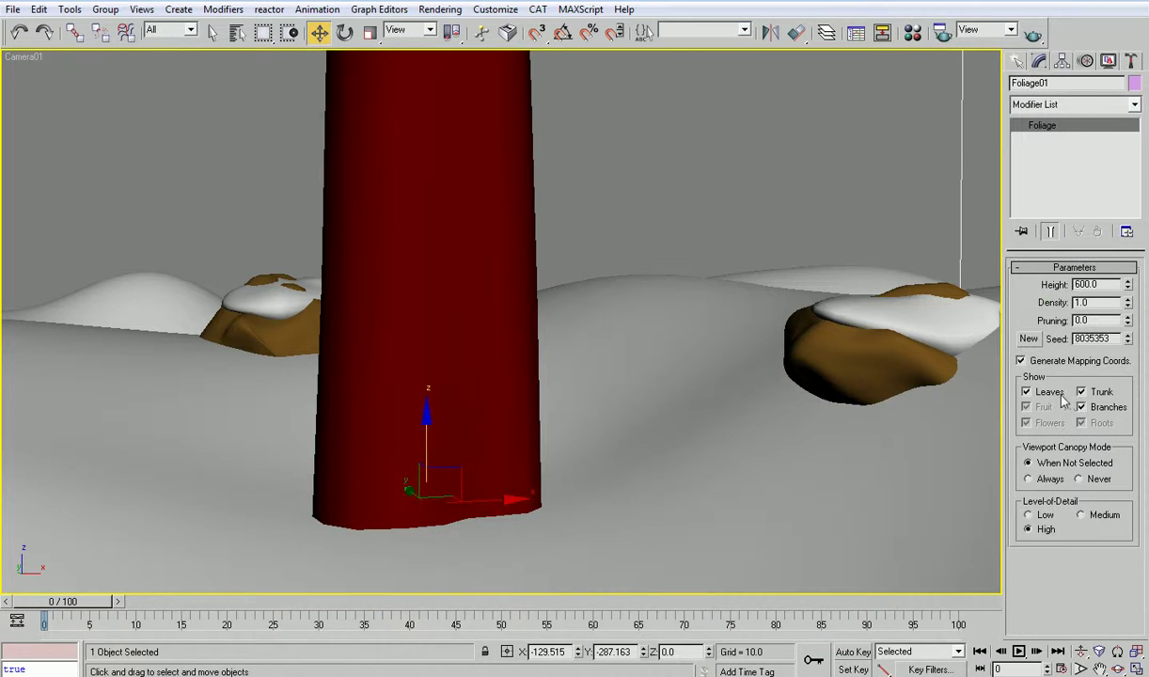
click(1027, 392)
key(alt+w)
right_click(731, 205)
key(alt+w)
key(z)
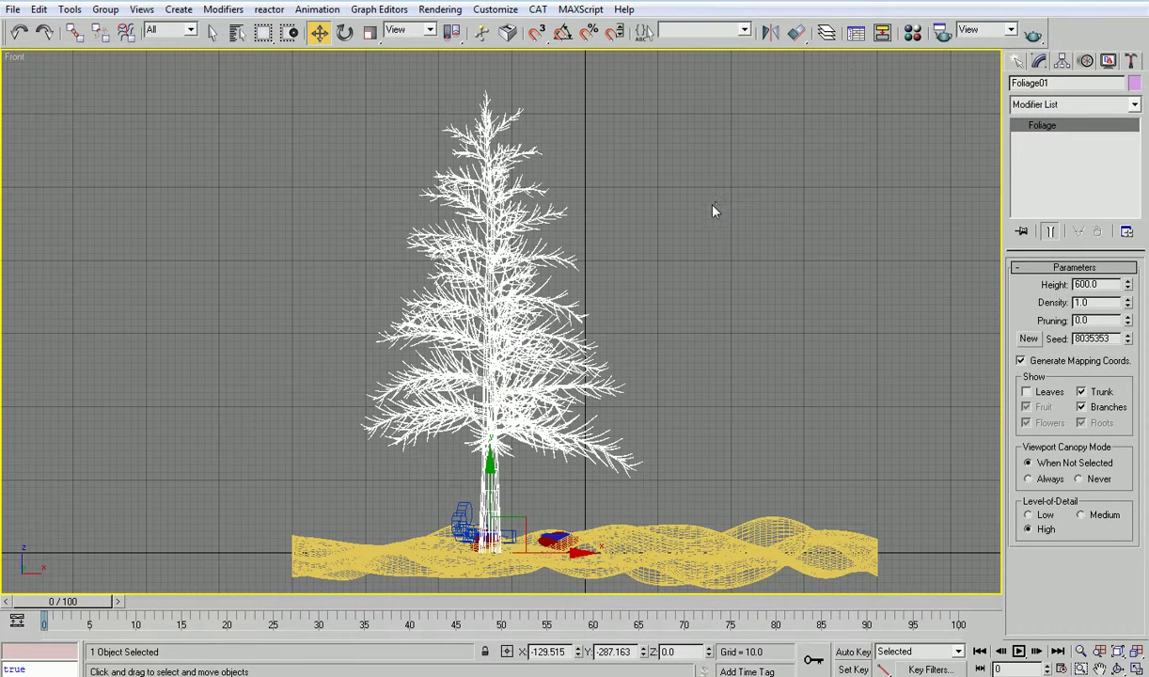
click(1038, 399)
drag(1128, 288, 1122, 343)
- Move the pine in the top view to a spot behind both rocks, farther from the camera
key(alt+w)
right_click(232, 108)
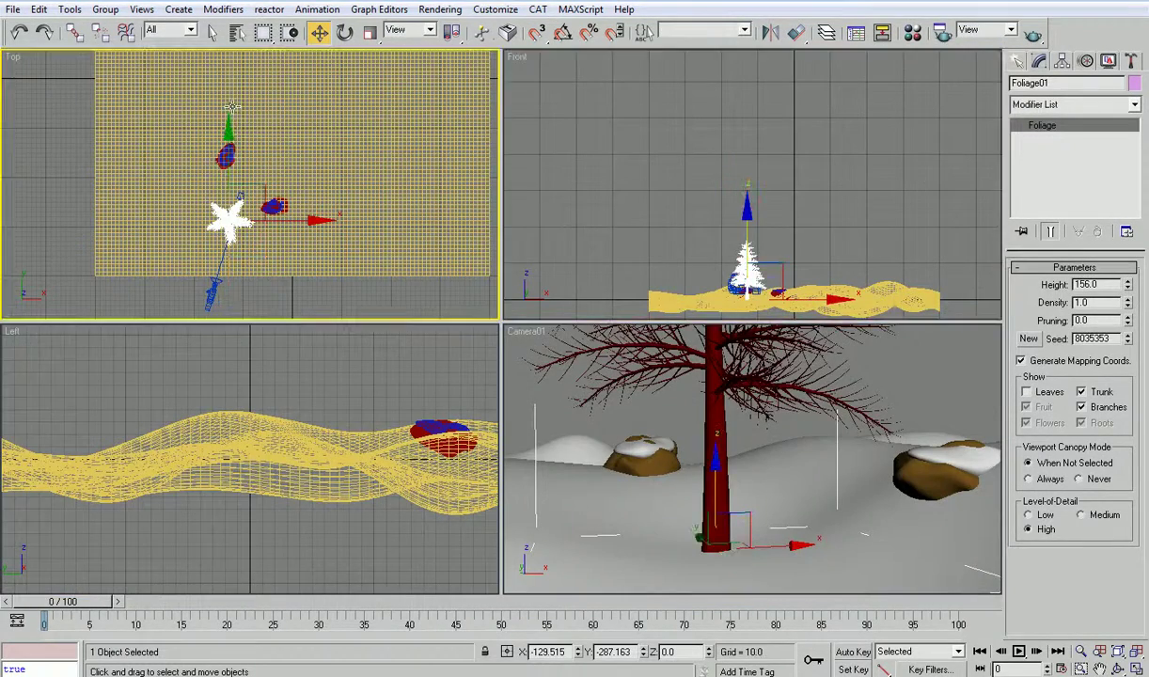
drag(233, 149, 247, 60)
- Give the pine the third sample material, named bark, with a Noise map as its diffuse color
click(912, 32)
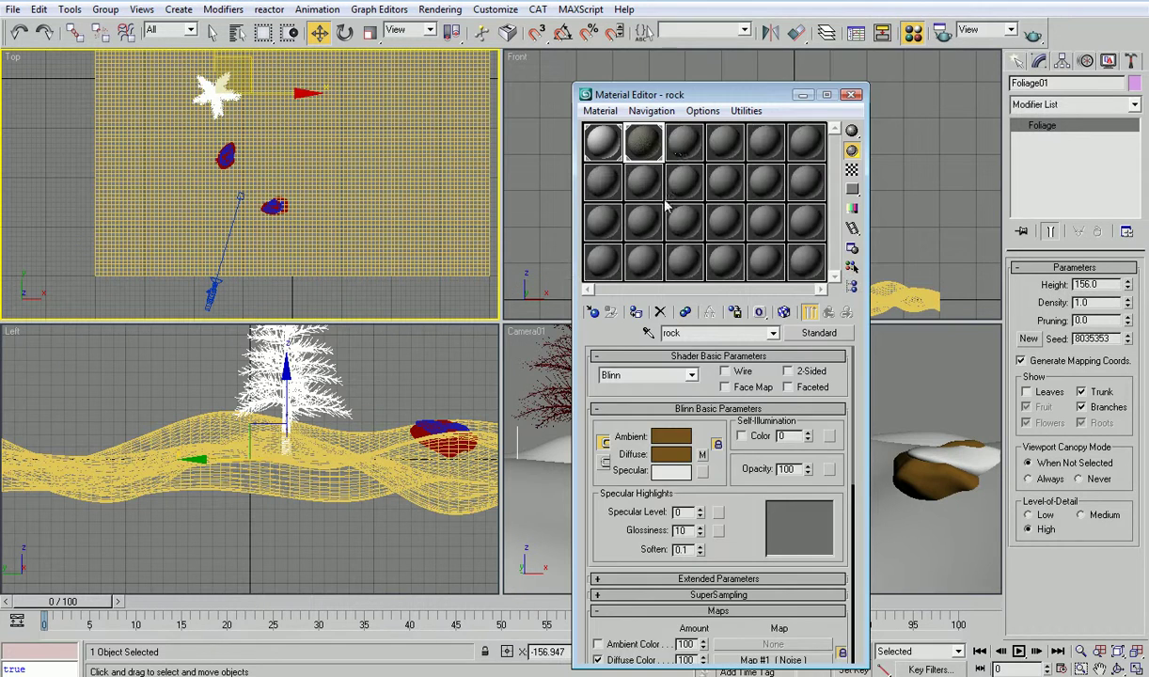
click(684, 141)
click(686, 333)
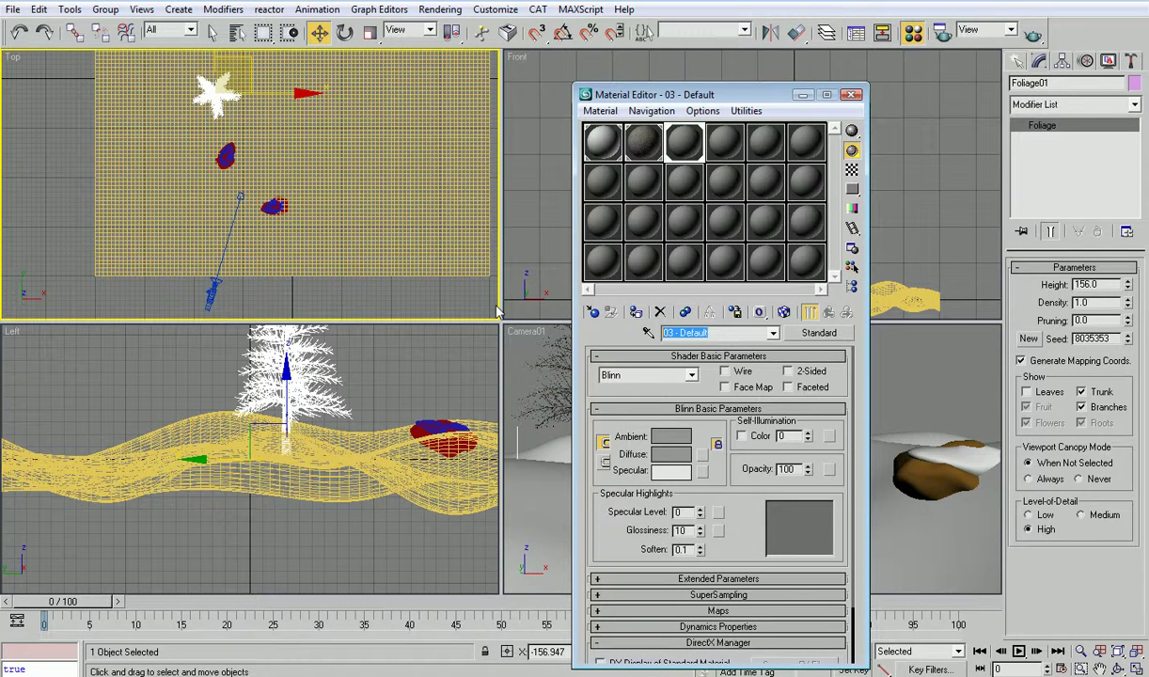
text(bark)
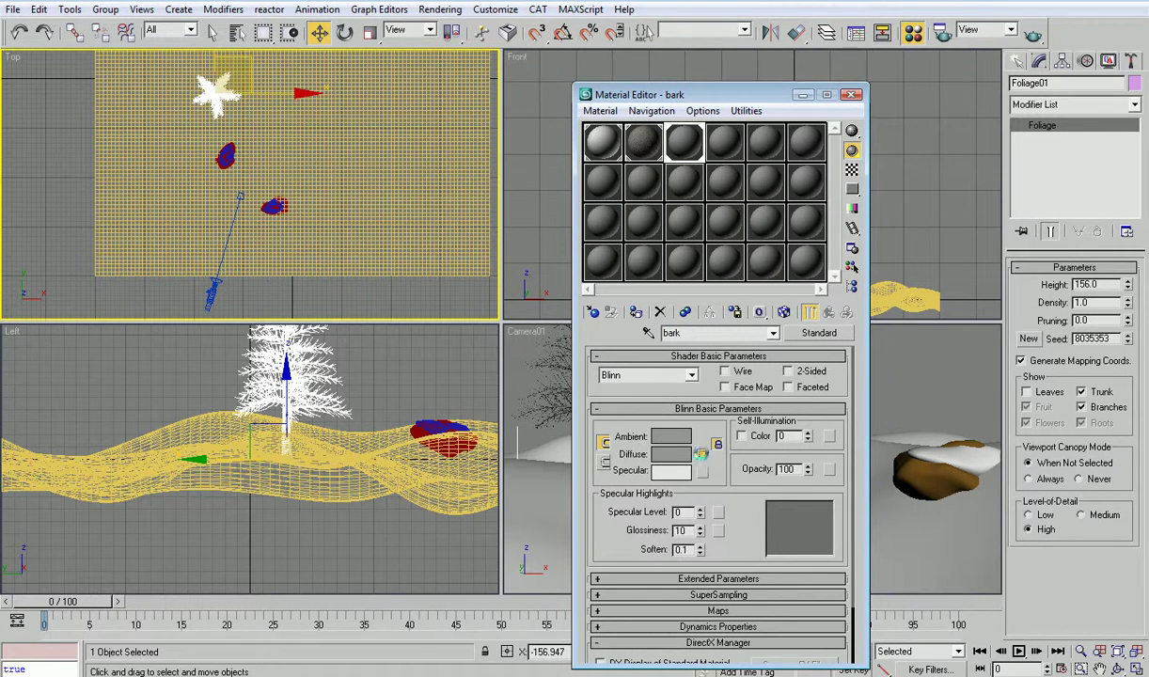
click(701, 455)
double_click(423, 237)
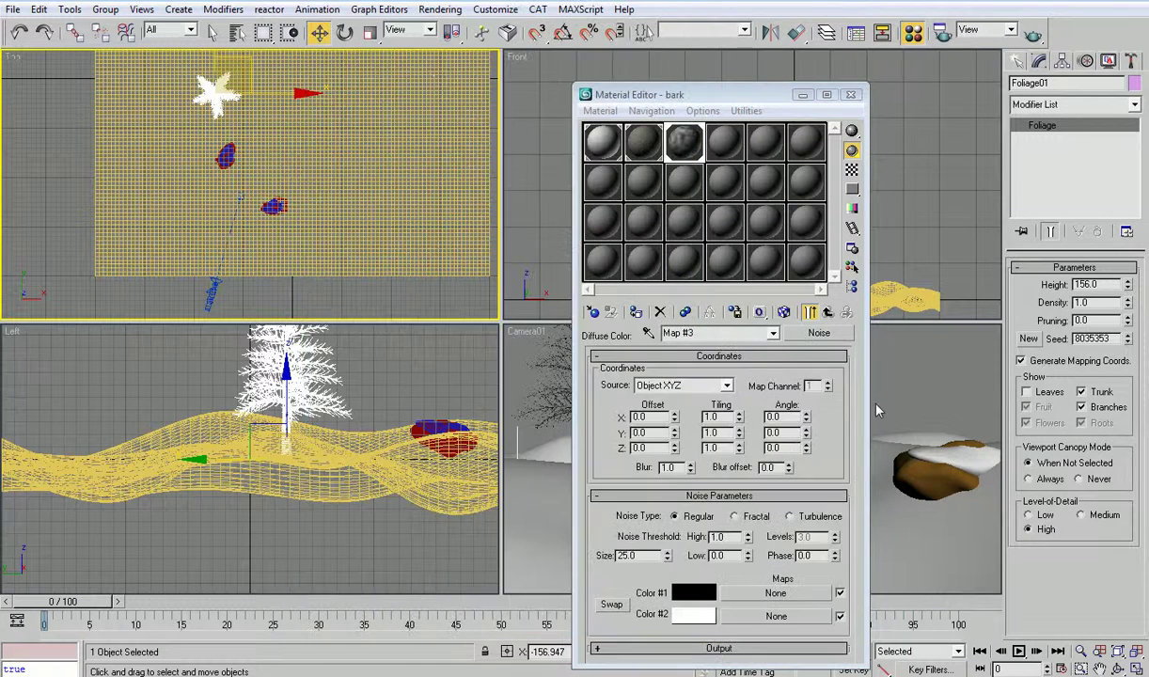
- Set Color #1 of the bark noise to dark brown, RGB 83, 59, 37
drag(703, 94, 359, 122)
click(644, 397)
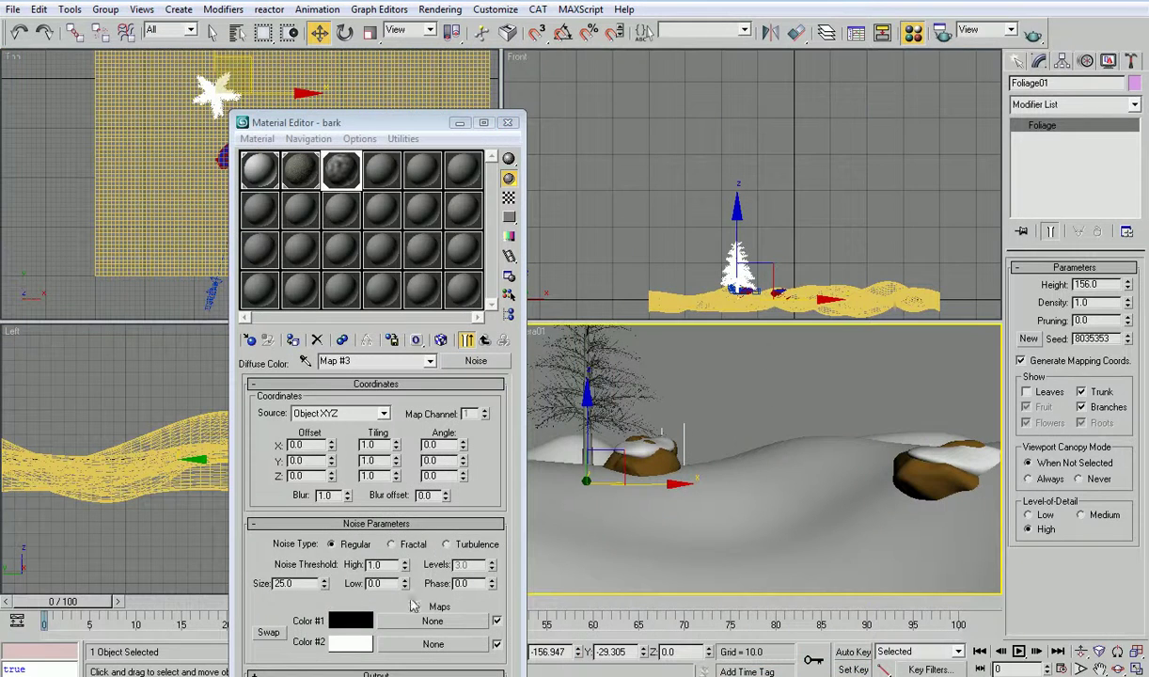
click(349, 616)
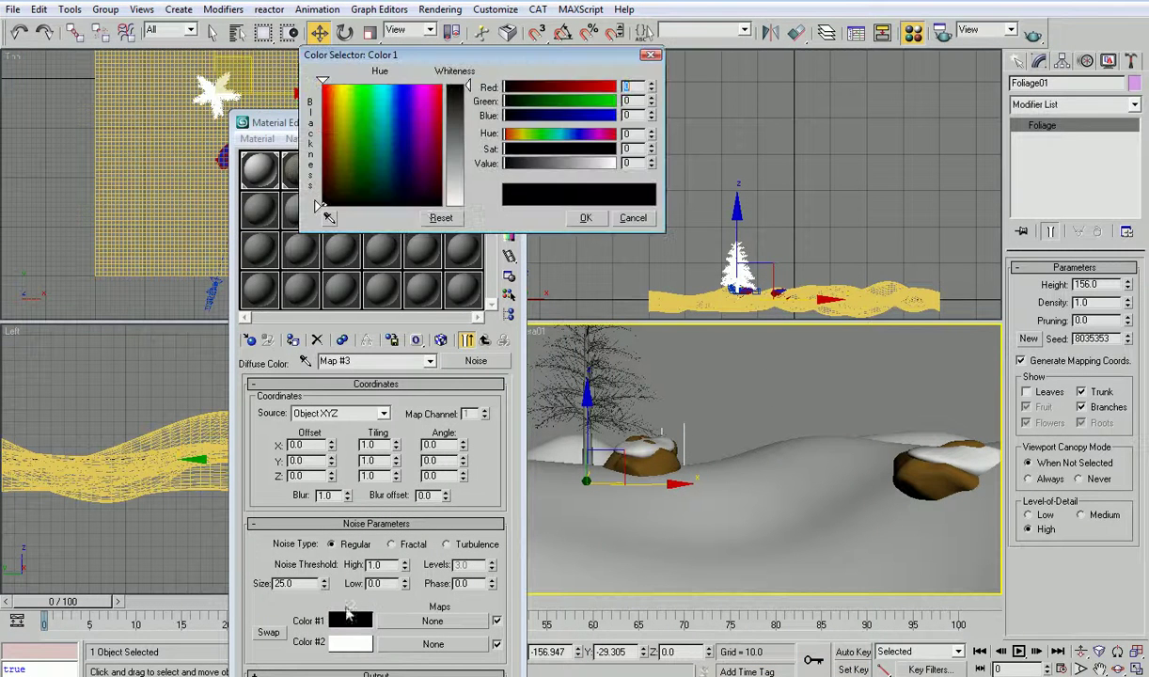
click(337, 180)
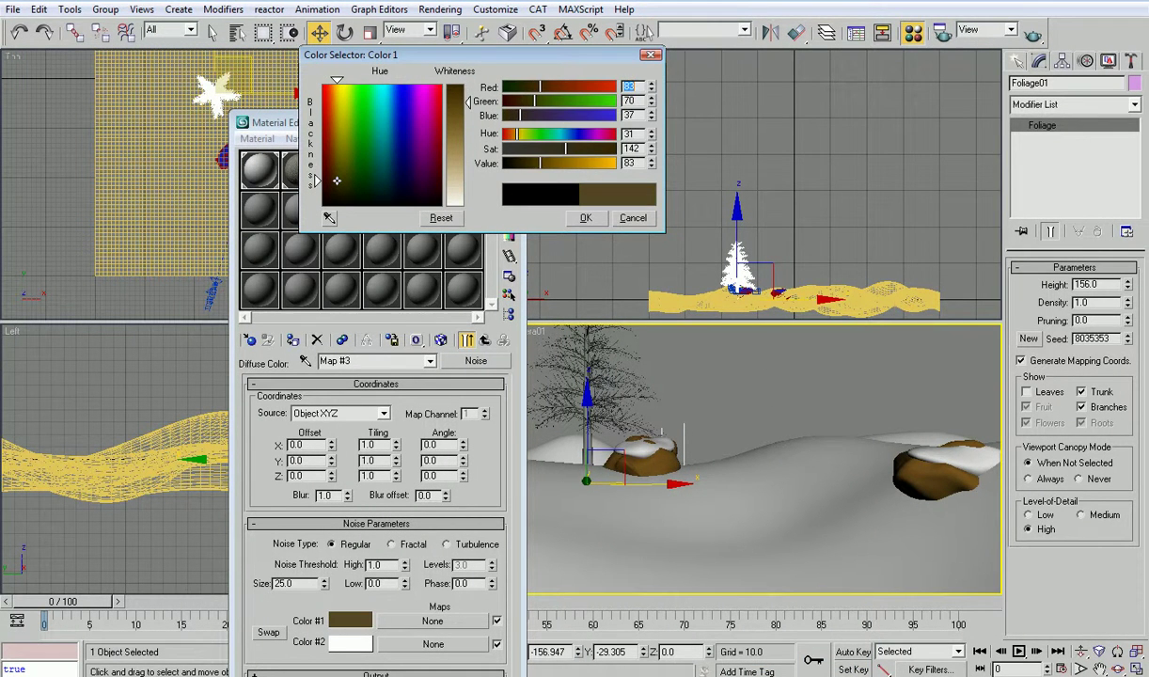
drag(516, 136, 510, 134)
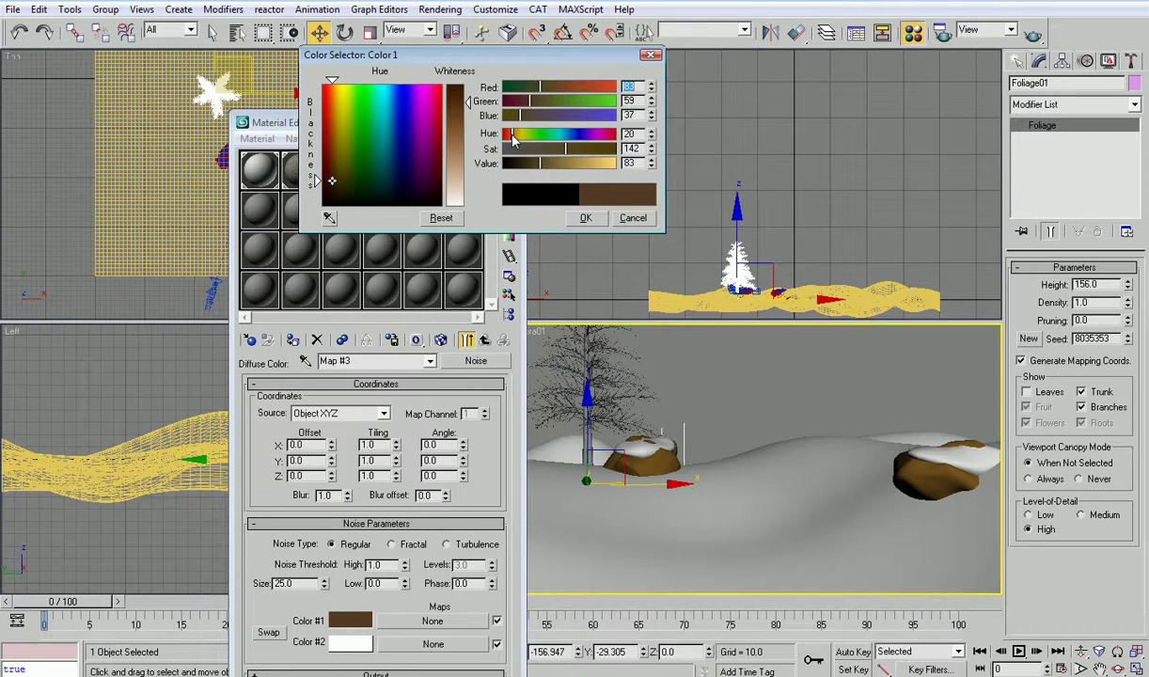
- Set Color #2 of the bark noise to a greyish brown, RGB 115, 102, 88
click(365, 644)
click(333, 163)
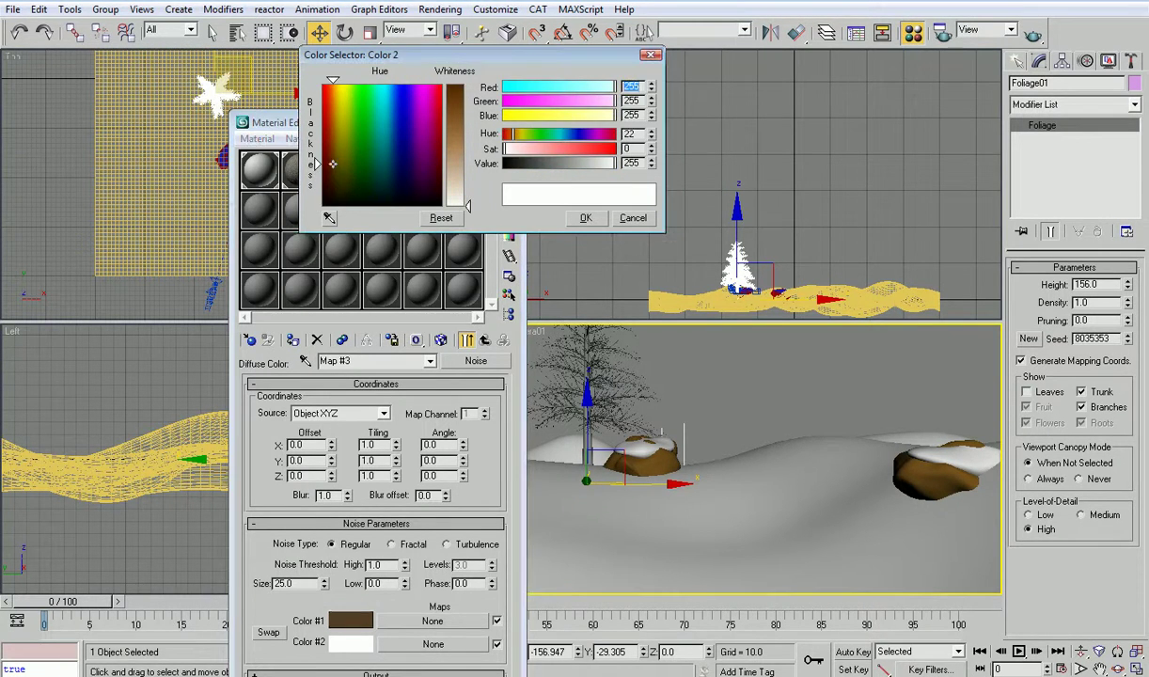
click(453, 105)
mouse_move(543, 147)
mouse_down()
mouse_move(519, 151)
mouse_move(531, 160)
mouse_up()
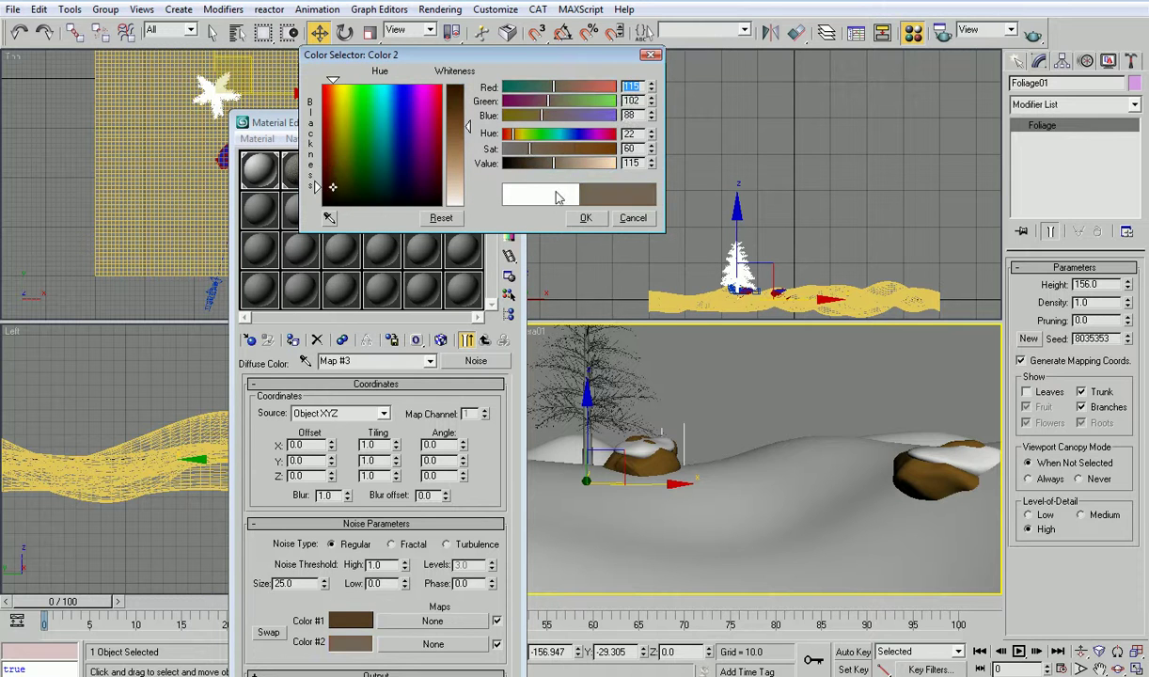
click(585, 219)
- Set the bark noise to size 10 and type Fractal, and render the camera view
drag(296, 587, 274, 583)
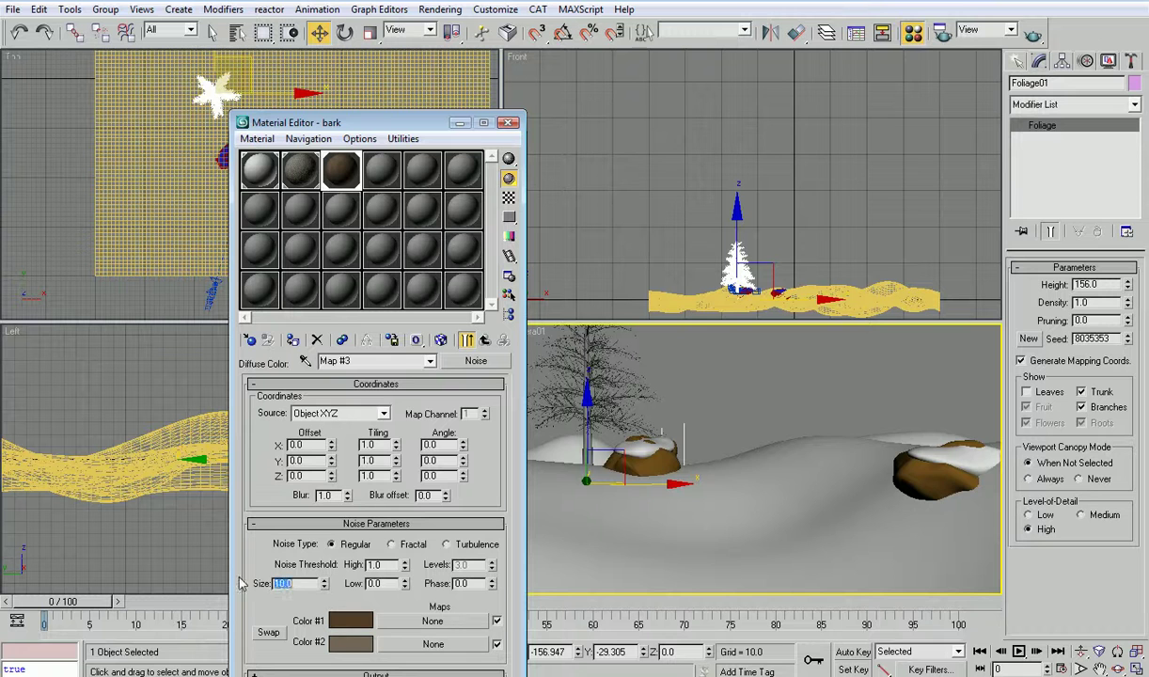
right_click(843, 479)
click(1032, 36)
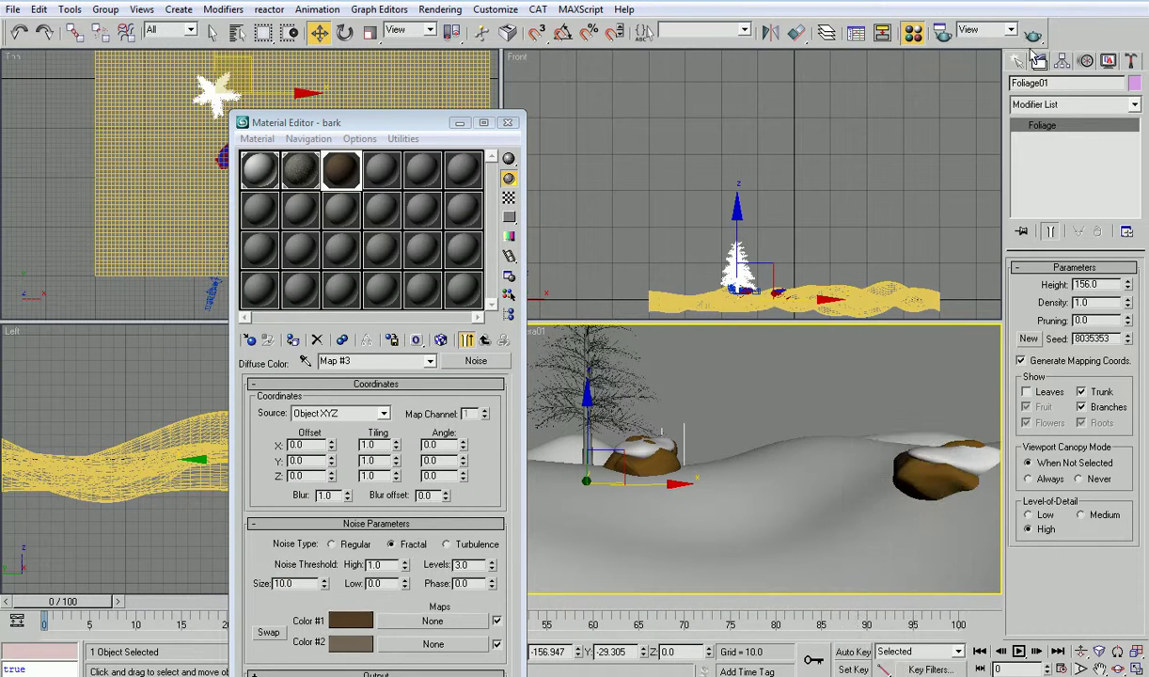
click(1031, 36)
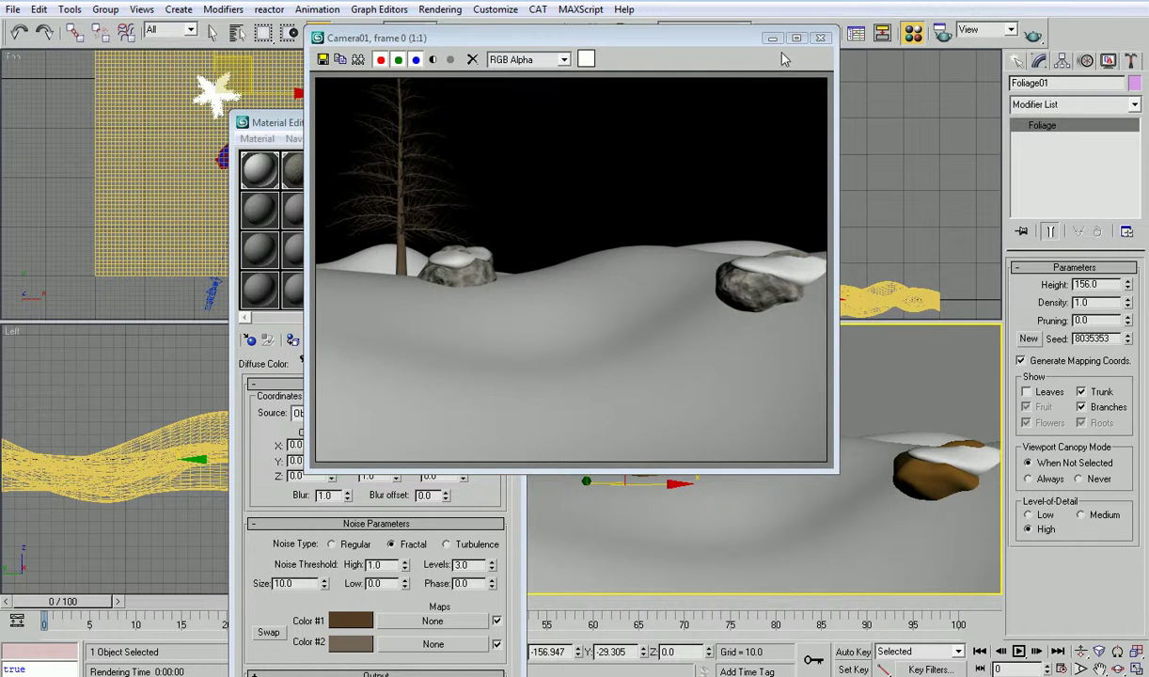
click(820, 39)
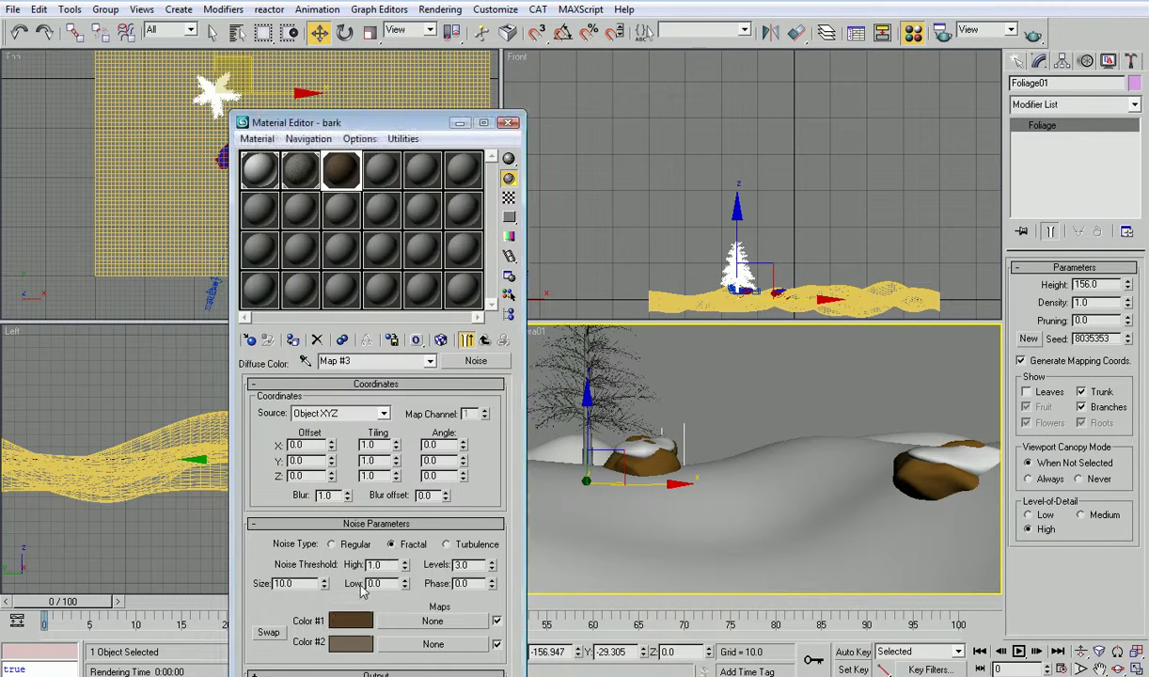
- Reduce the saturation of the bark noise's Color #1 to a greyer dark brown, and render the camera view again
click(337, 621)
drag(564, 148, 528, 165)
click(584, 218)
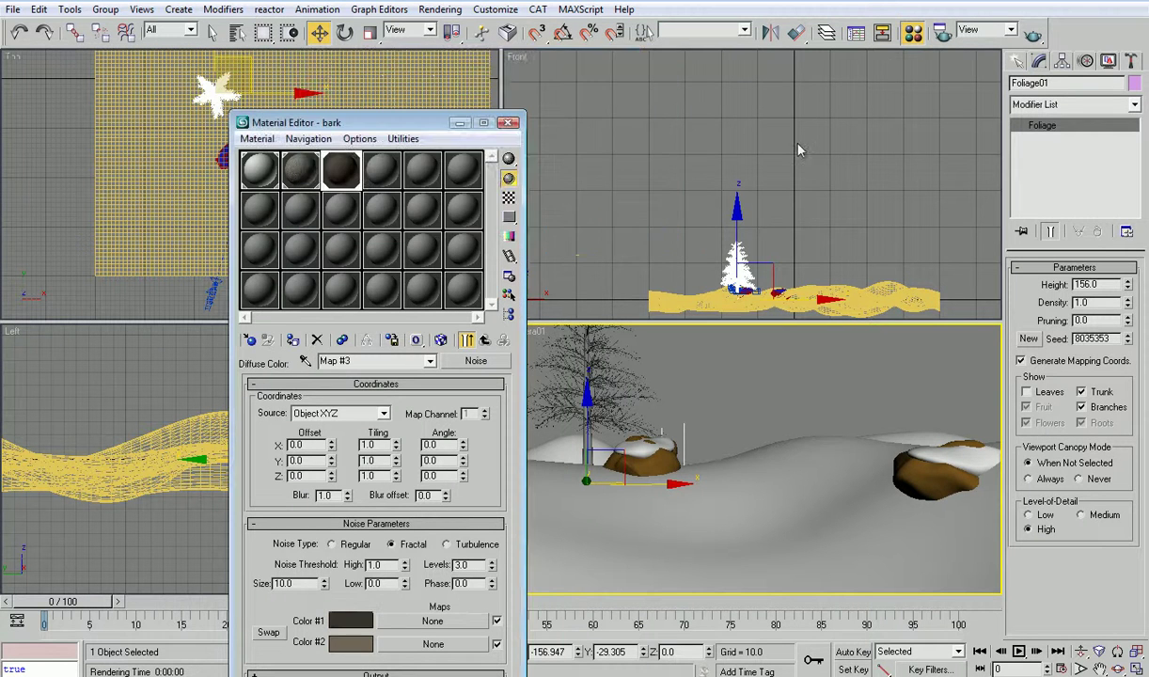
click(1032, 35)
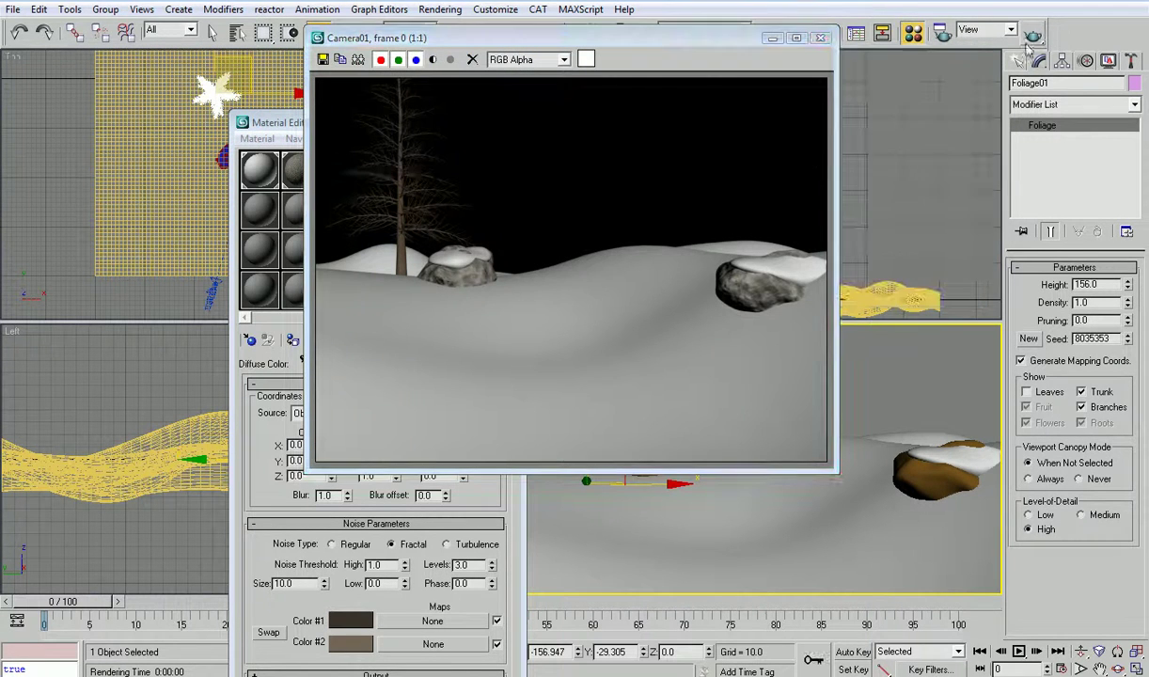
click(772, 38)
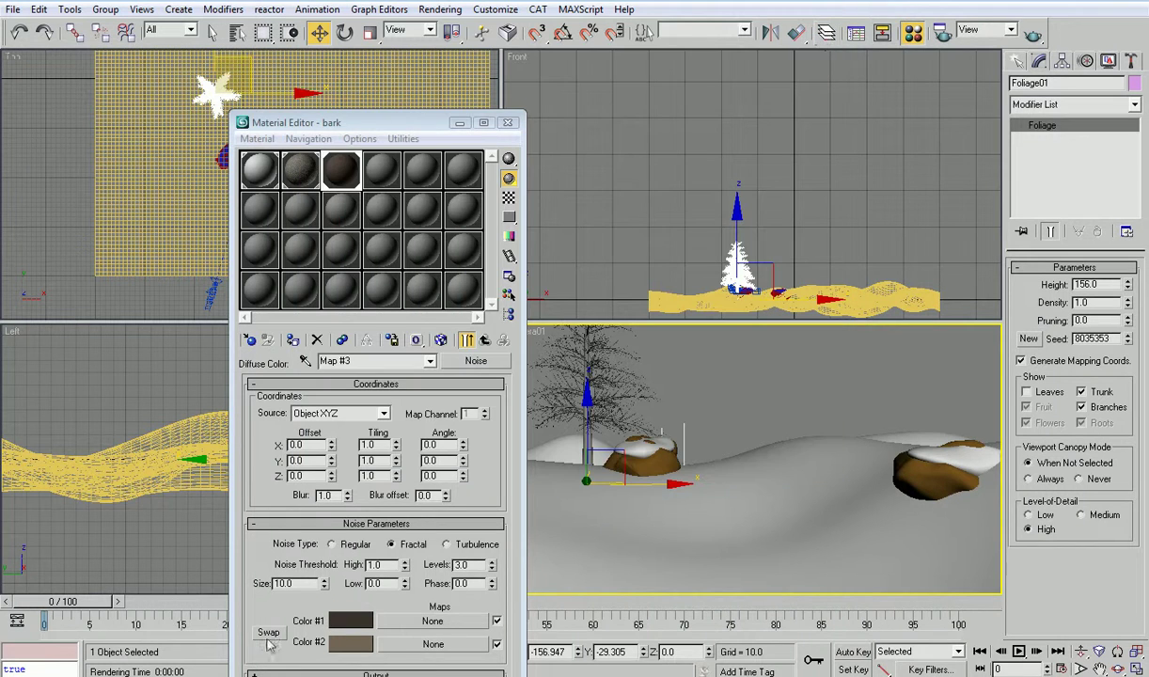
- Set the bark noise size to 20 and render the camera view
double_click(295, 583)
text(20)
key(Return)
click(1032, 34)
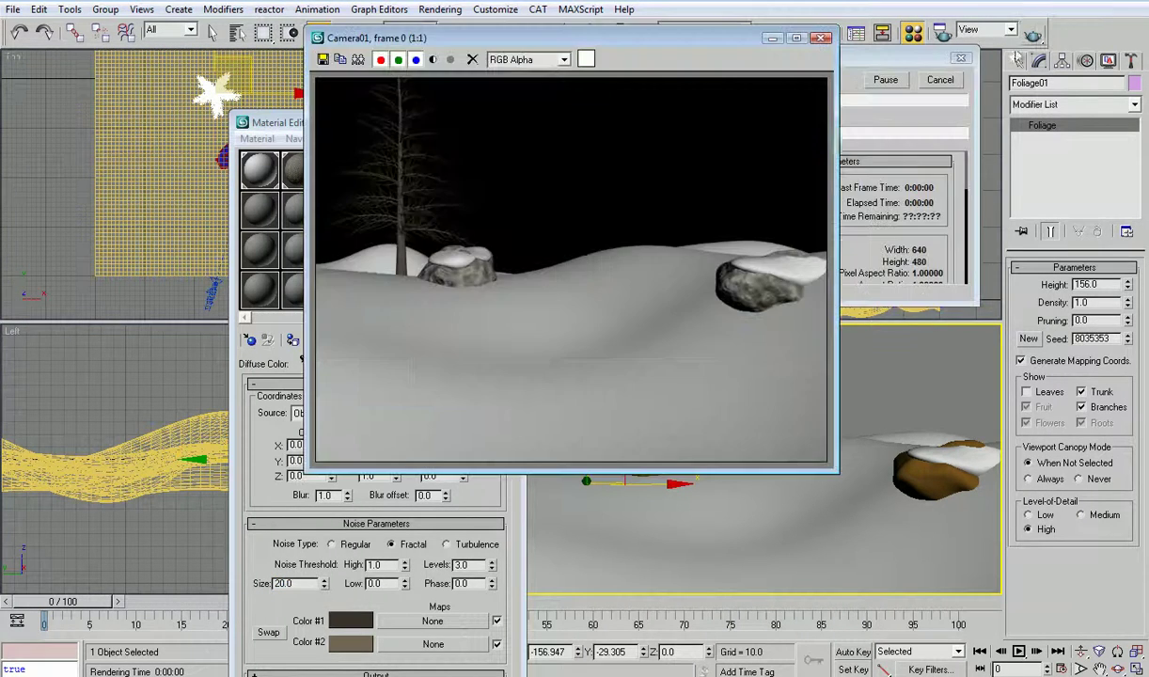
click(820, 37)
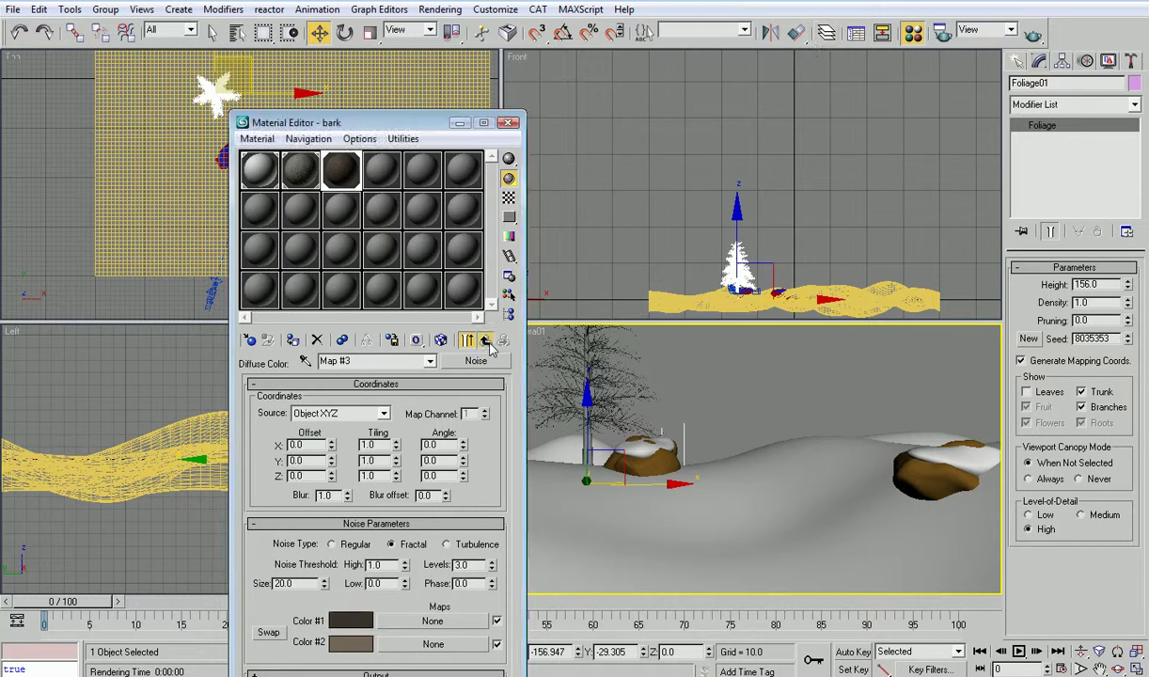
- Copy the bark material's diffuse noise map to its bump slot as a copy and set the bump amount to 100
click(486, 342)
click(375, 639)
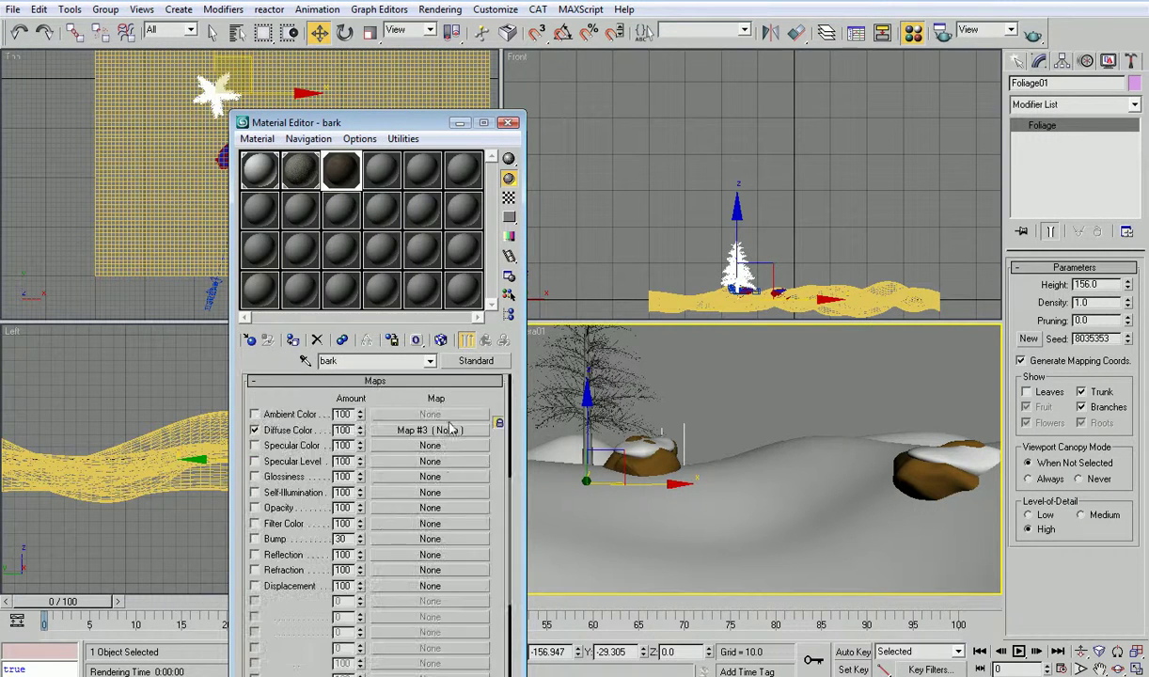
drag(444, 431, 395, 520)
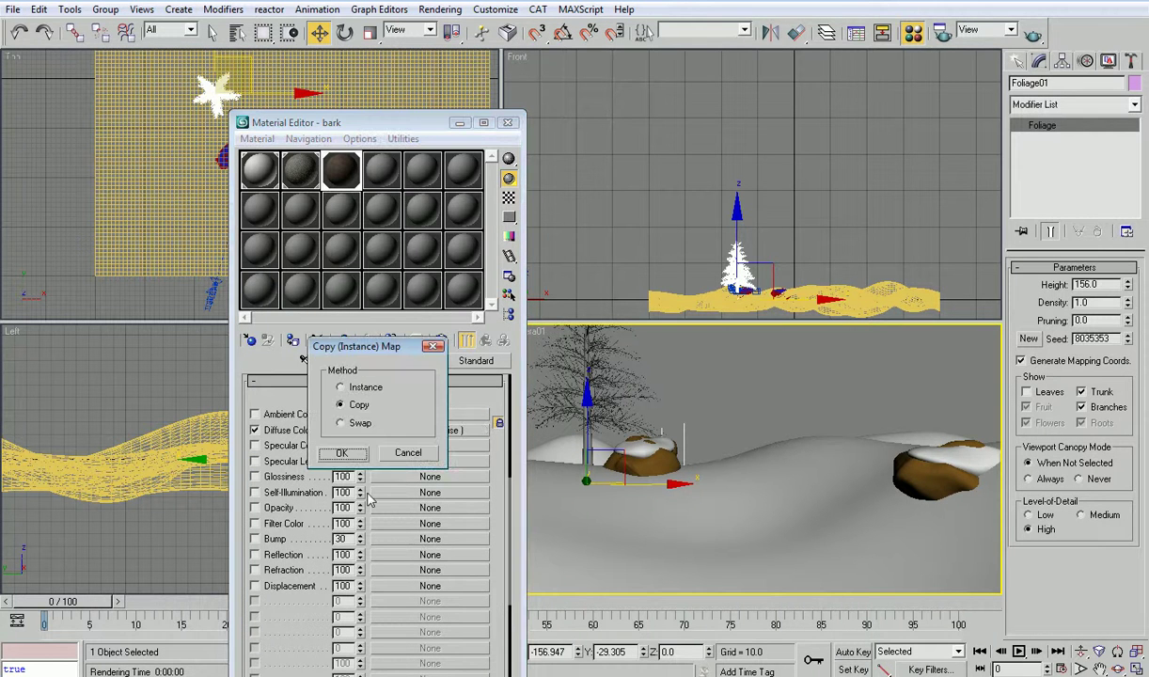
click(344, 453)
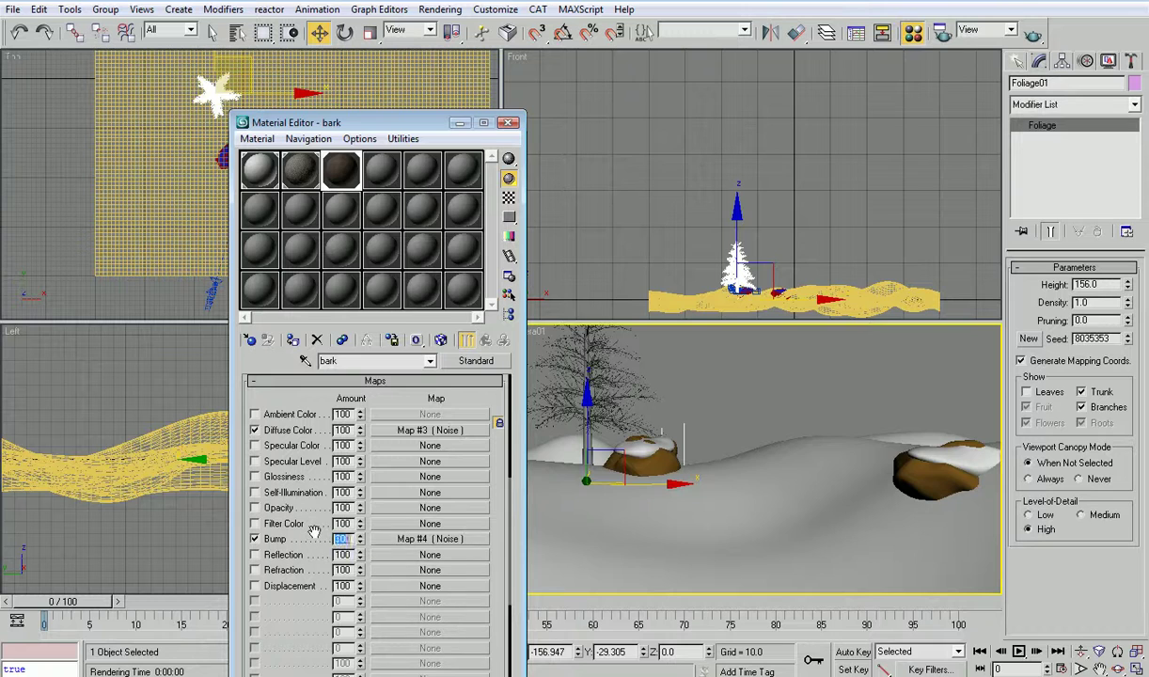
click(508, 122)
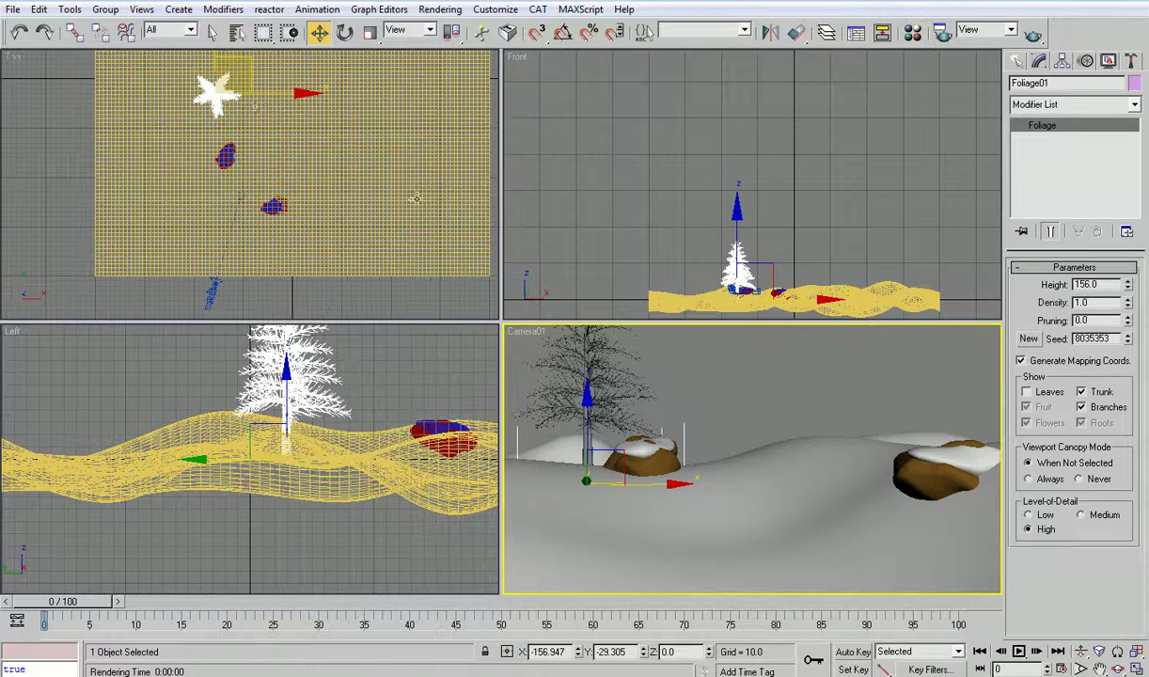
- Clone the pine and place the copy across the hill, behind the right-hand rock in the camera view
middle_drag(254, 101, 208, 218)
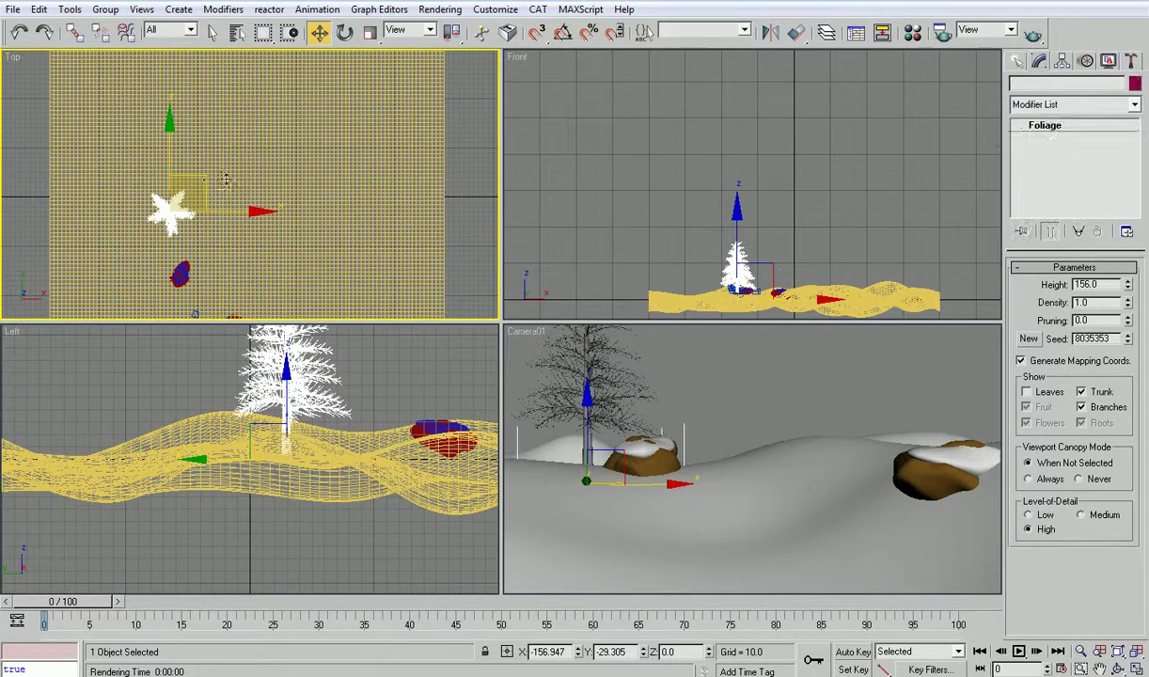
shift+drag(188, 193, 403, 181)
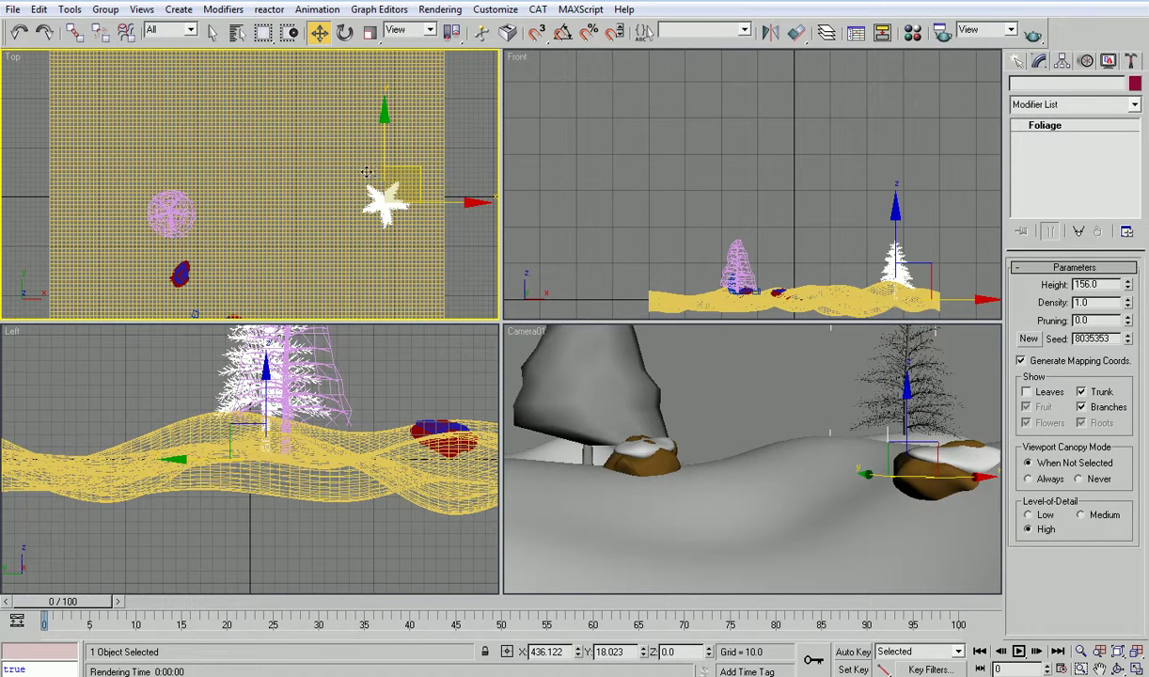
shift+drag(313, 173, 315, 175)
shift+drag(718, 432, 696, 425)
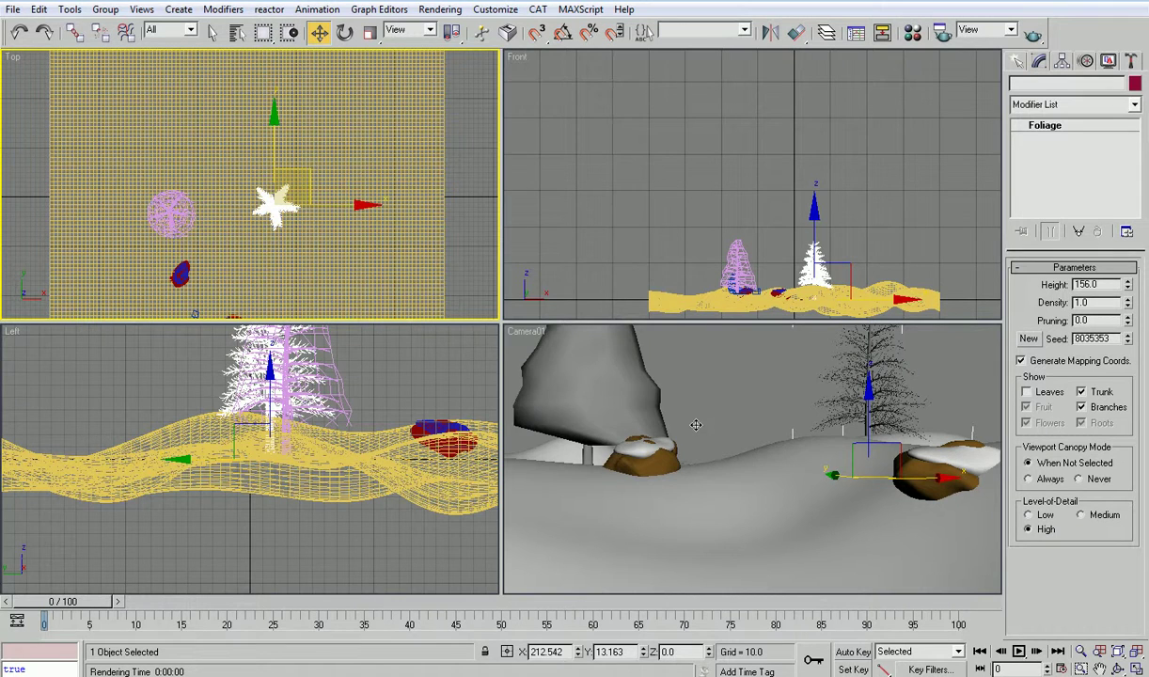
shift+drag(695, 425, 662, 405)
click(585, 406)
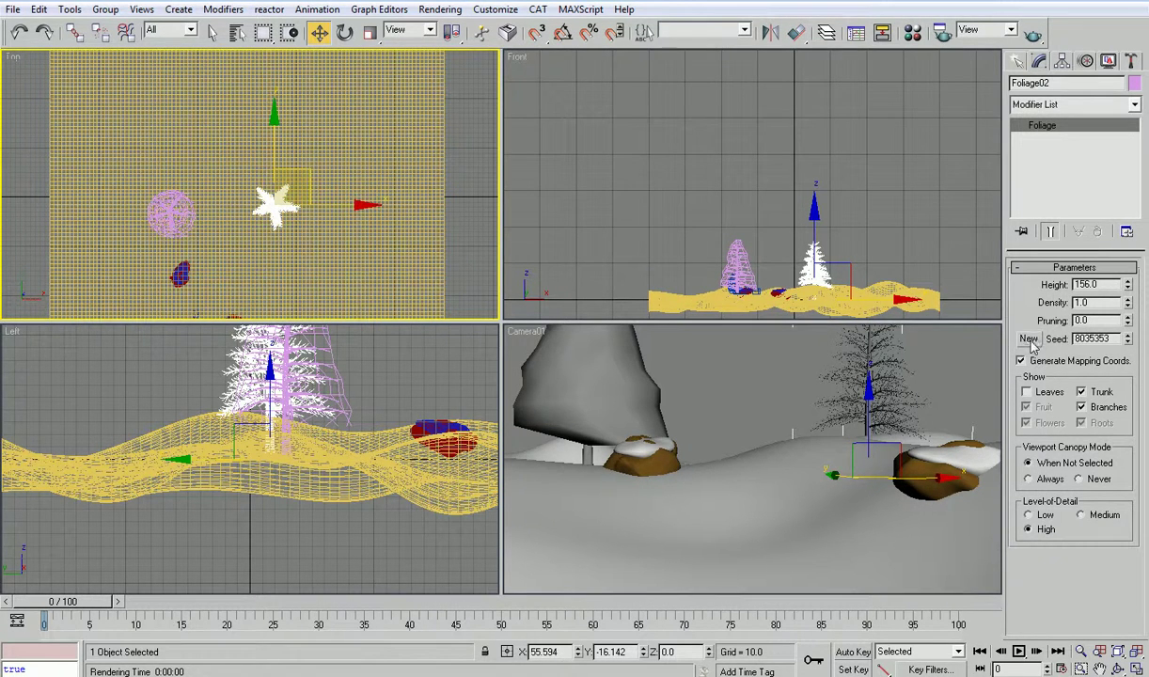
- Generate a new random seed for the cloned pine, reduce its height to about 104.5, and deselect it
click(1028, 339)
click(1028, 339)
click(1029, 340)
click(1029, 340)
drag(1129, 285, 1127, 305)
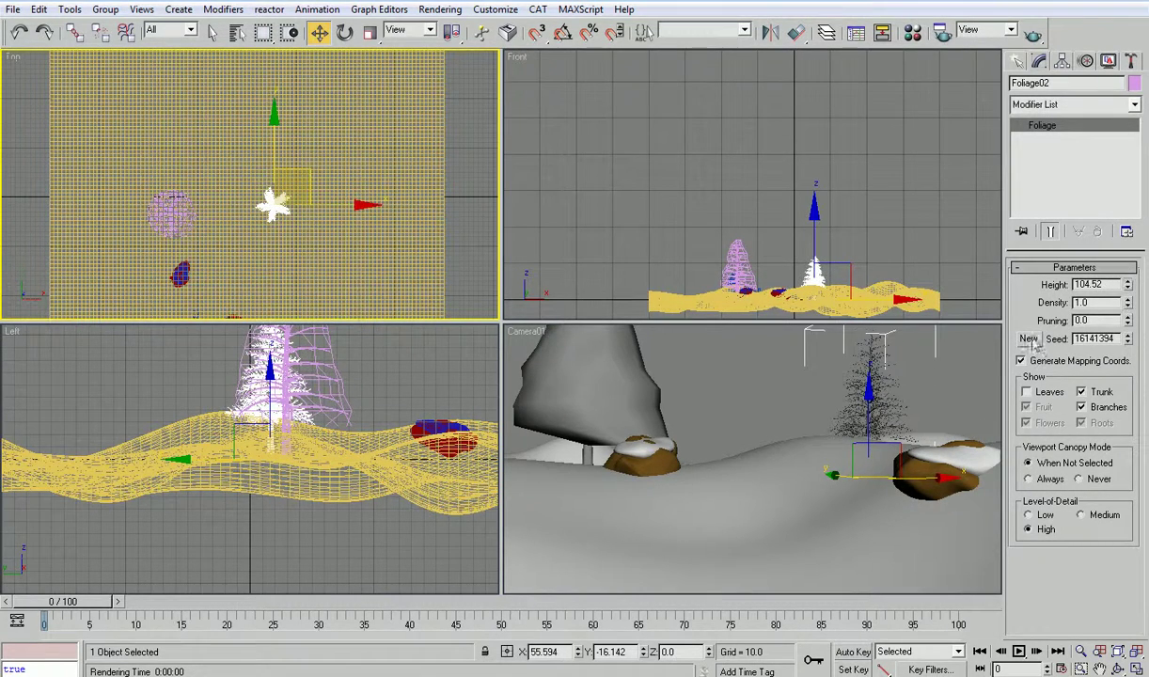
click(784, 373)
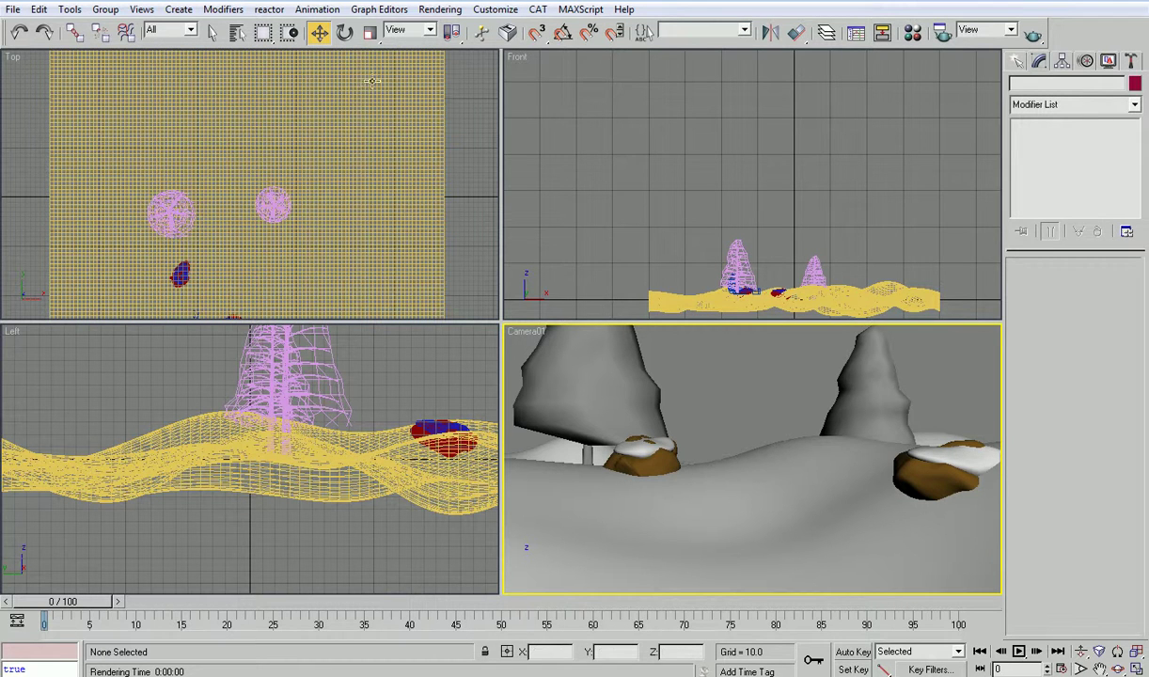
- Assign a Gradient map as the environment map and place it as an instance in the last material sample slot
click(440, 9)
click(456, 42)
drag(287, 47, 827, 152)
key(m)
click(808, 240)
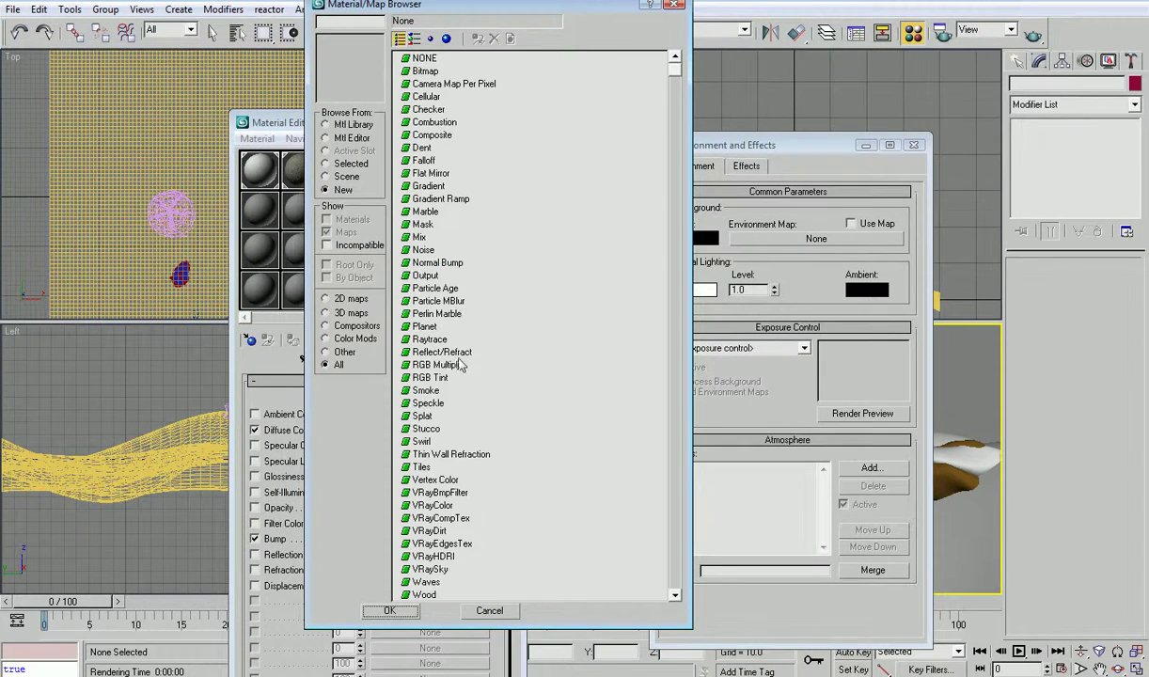
double_click(434, 186)
drag(816, 241, 434, 301)
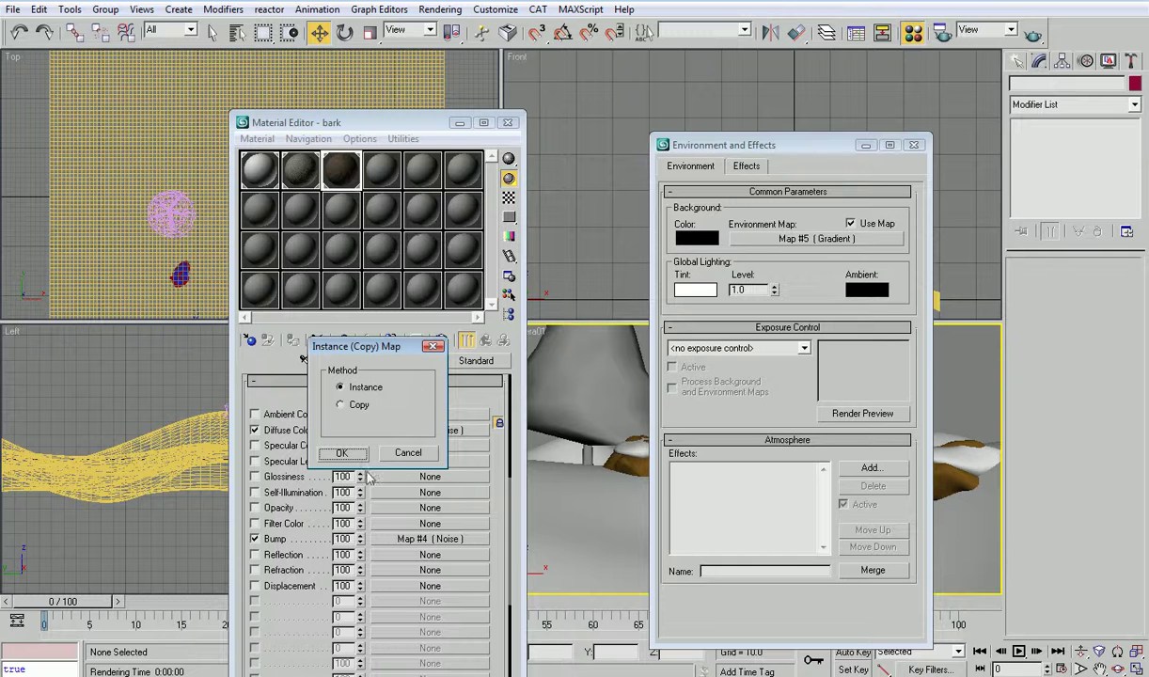
click(338, 453)
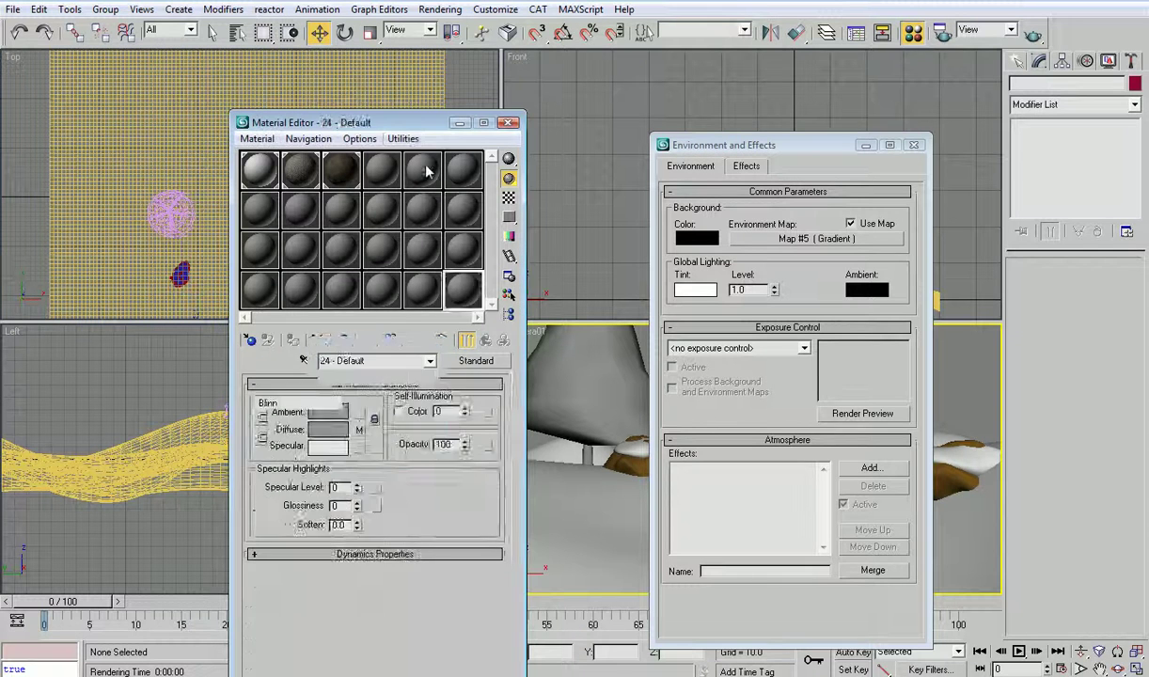
drag(393, 121, 286, 12)
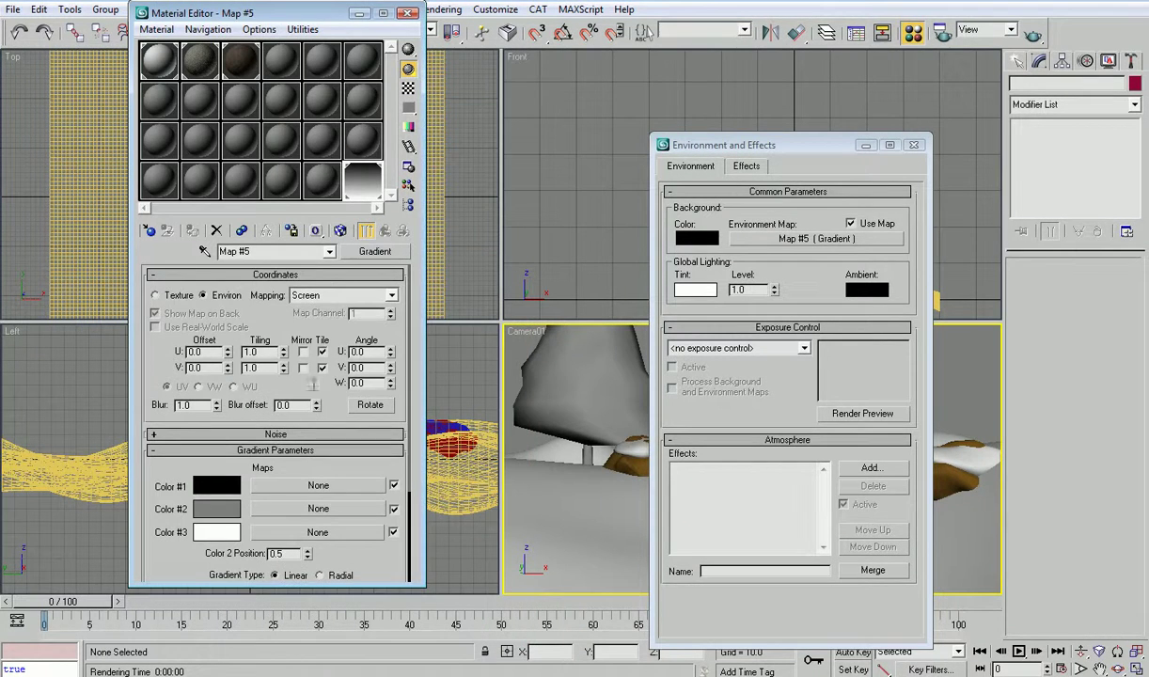
- Set the sky gradient's Color #1 to a light greyish teal-blue
click(219, 484)
drag(390, 157, 386, 129)
drag(454, 105, 455, 144)
drag(591, 166, 577, 163)
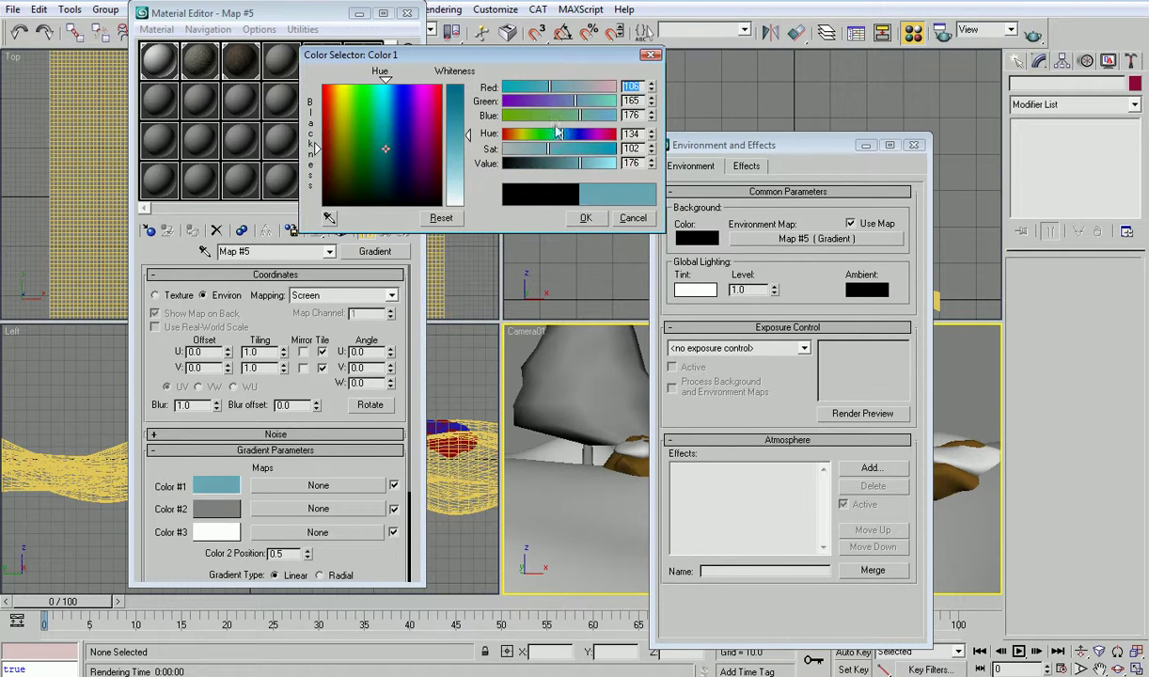
drag(552, 88, 569, 107)
mouse_move(577, 156)
mouse_down()
mouse_move(540, 150)
mouse_move(559, 154)
mouse_up()
- Copy Color #1 to the gradient's other swatches and darken them progressively, with Color #3 at RGB 50, 136, 158
drag(211, 479, 214, 531)
click(269, 300)
click(267, 299)
mouse_move(467, 128)
mouse_down()
mouse_move(467, 149)
mouse_move(468, 109)
mouse_up()
click(224, 535)
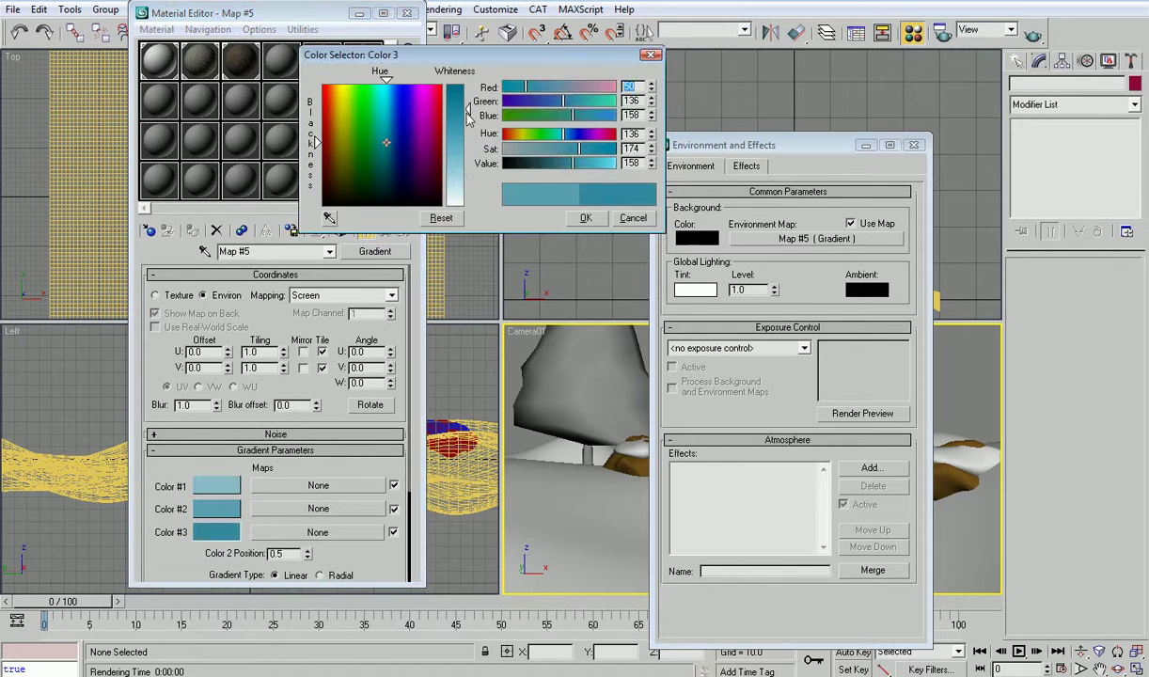
click(582, 217)
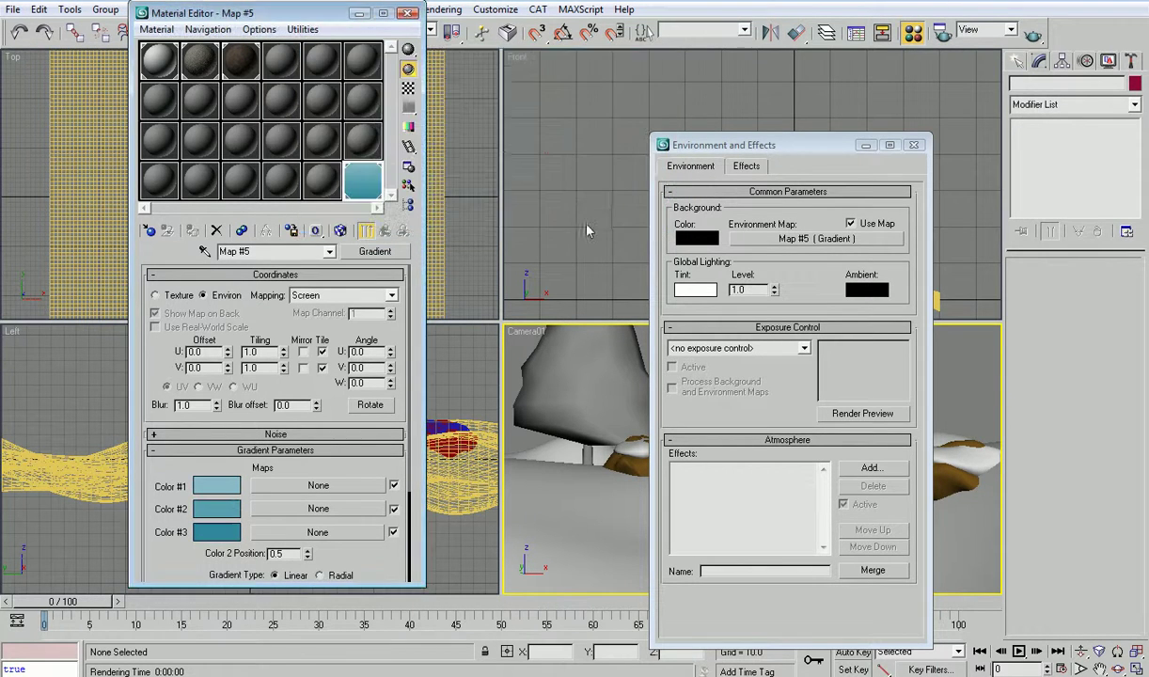
- Set the gradient's environment mapping to Spherical Environment and render the camera view
click(353, 297)
click(348, 310)
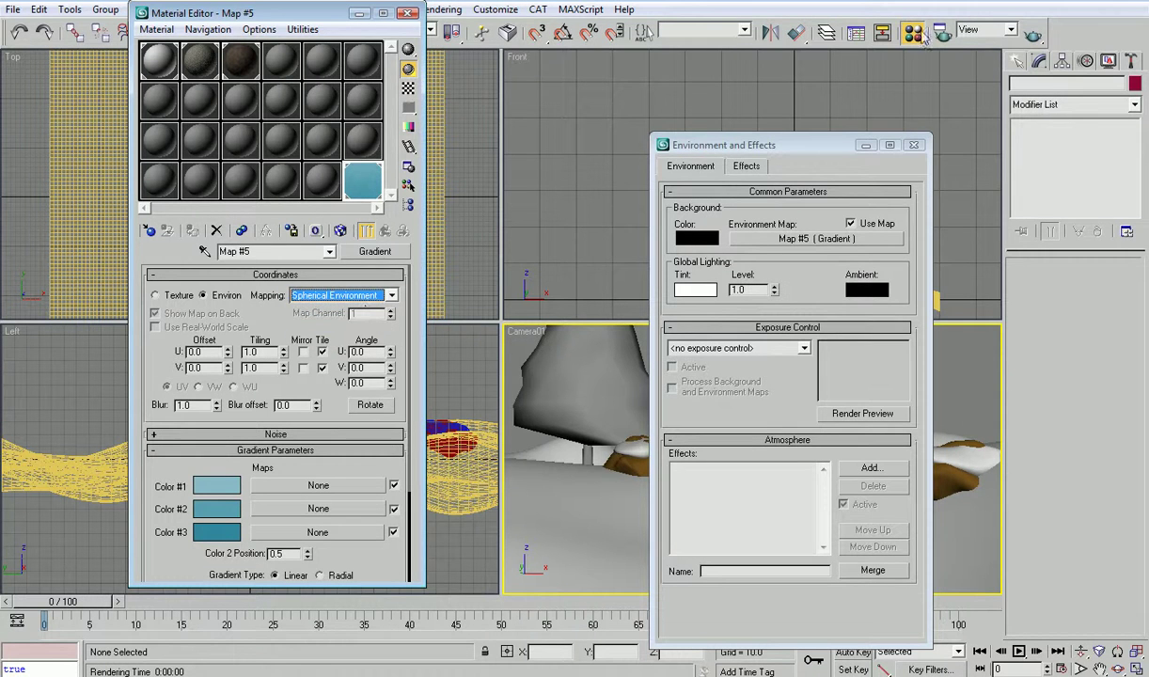
click(1033, 34)
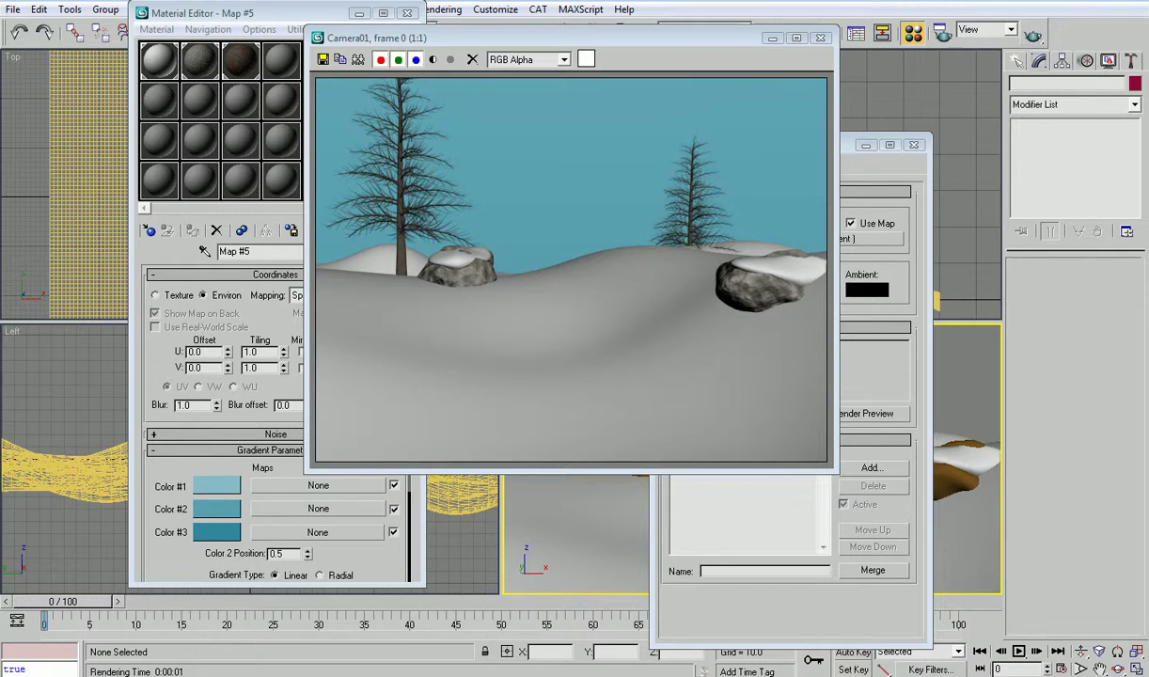
click(820, 38)
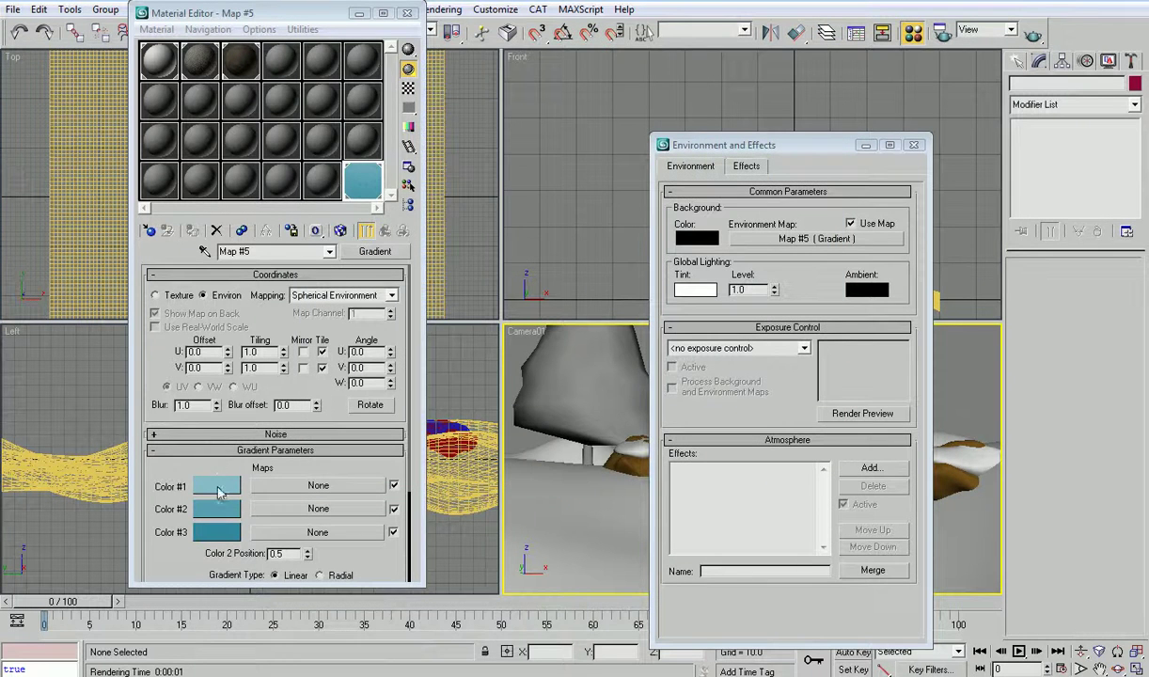
- Lighten the gradient's Color #1 to RGB 171, 206, 215 and render the camera view again
click(216, 485)
drag(562, 86, 551, 87)
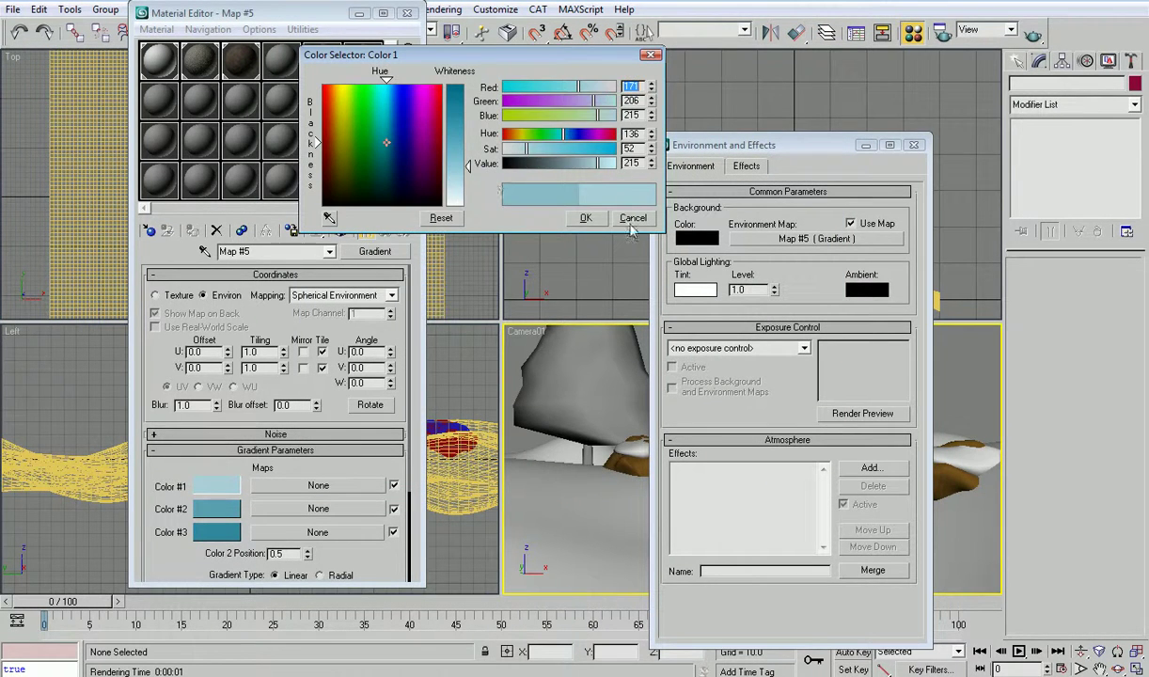
click(577, 217)
click(1031, 35)
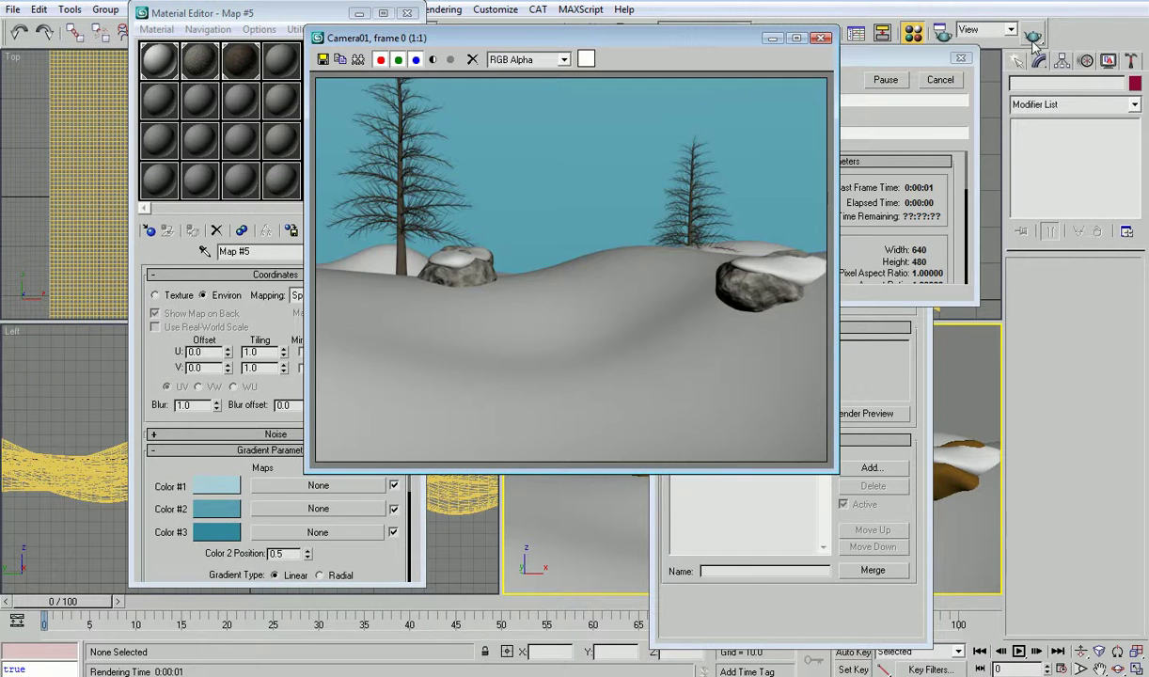
click(822, 38)
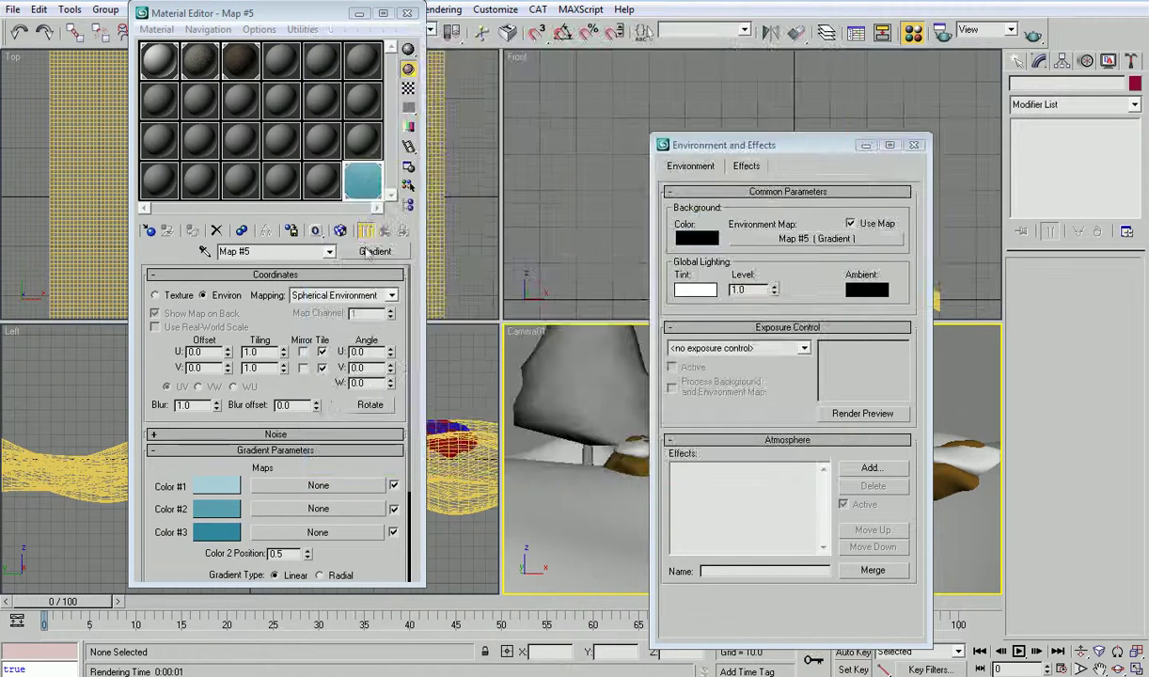
- Preview the gradient enlarged, set its V offset to 2.0, and render the camera view
double_click(368, 182)
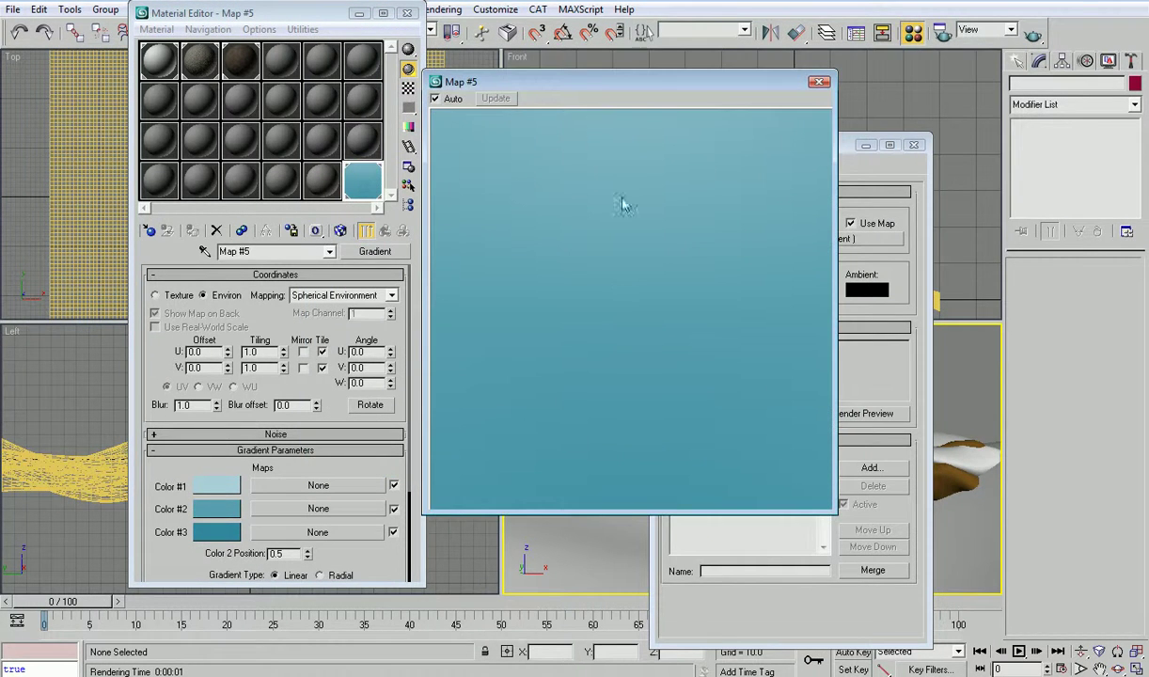
click(211, 379)
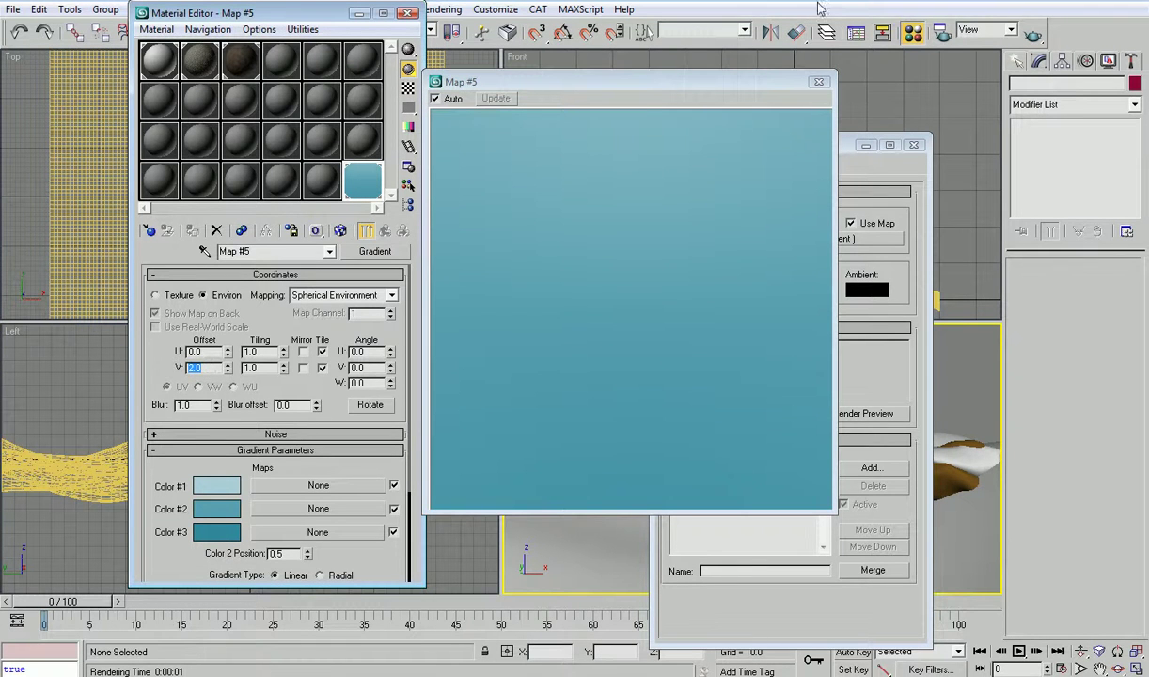
click(821, 82)
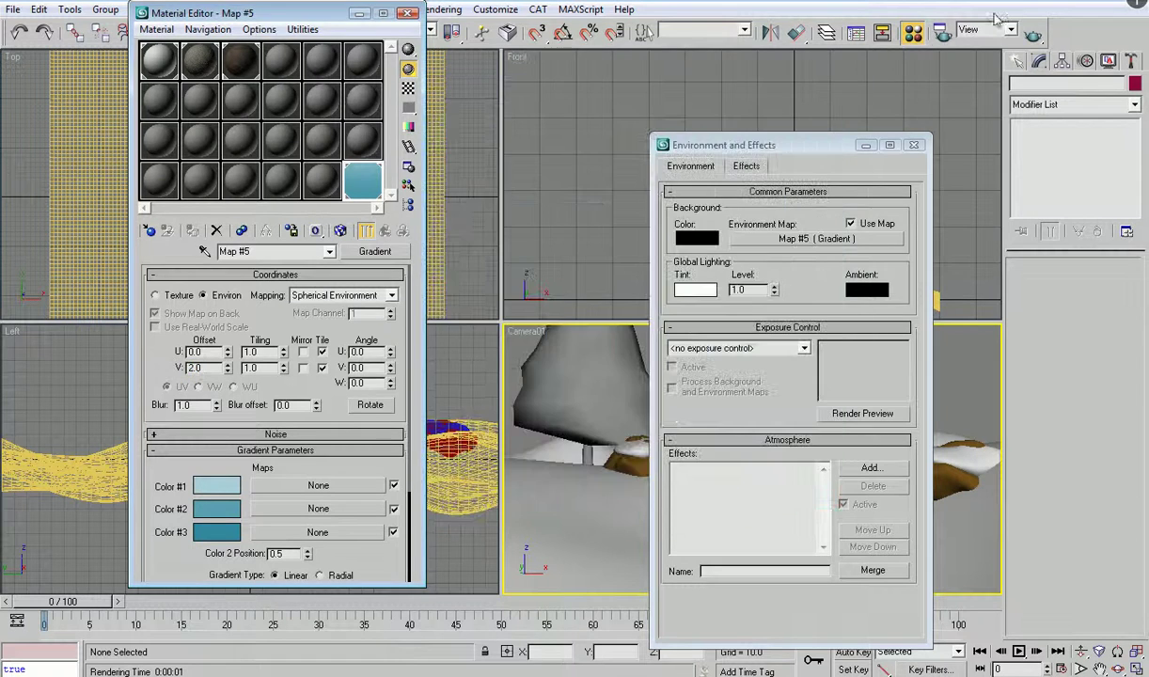
click(1033, 34)
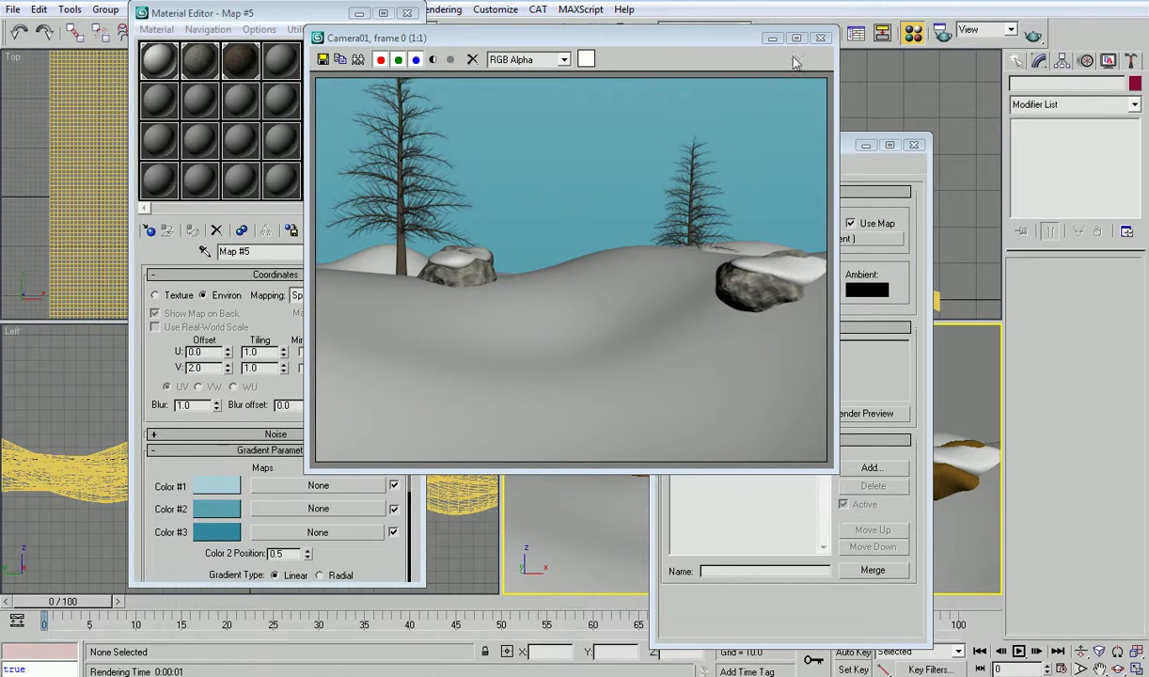
click(821, 37)
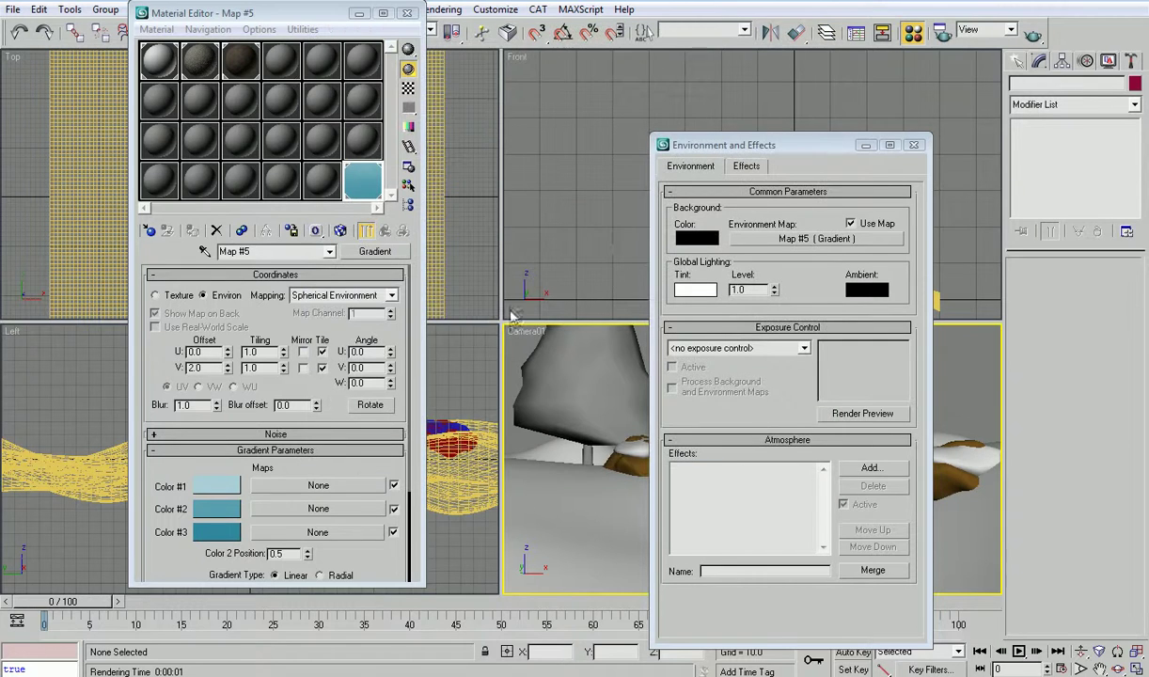
- Try a V offset of 1.0 on the gradient and reset the offset to 0.0
double_click(210, 367)
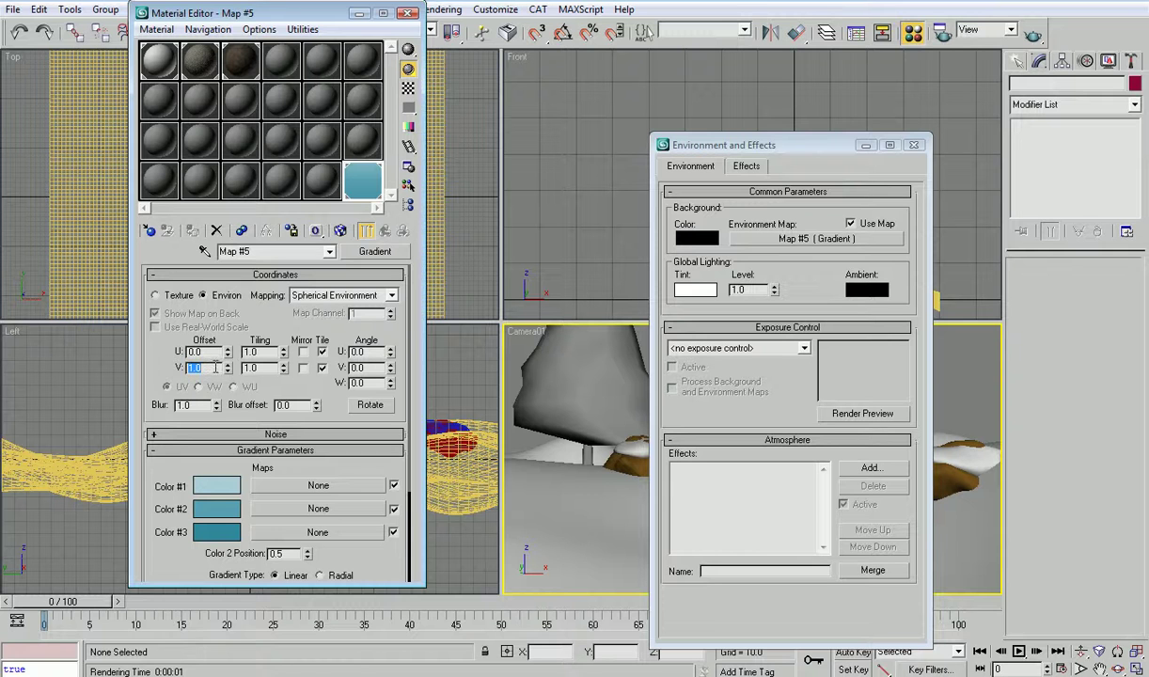
right_click(231, 373)
right_click(229, 371)
- Set the gradient's V tiling to 2.0 and render the camera view
double_click(259, 367)
text(2)
key(Return)
click(1032, 35)
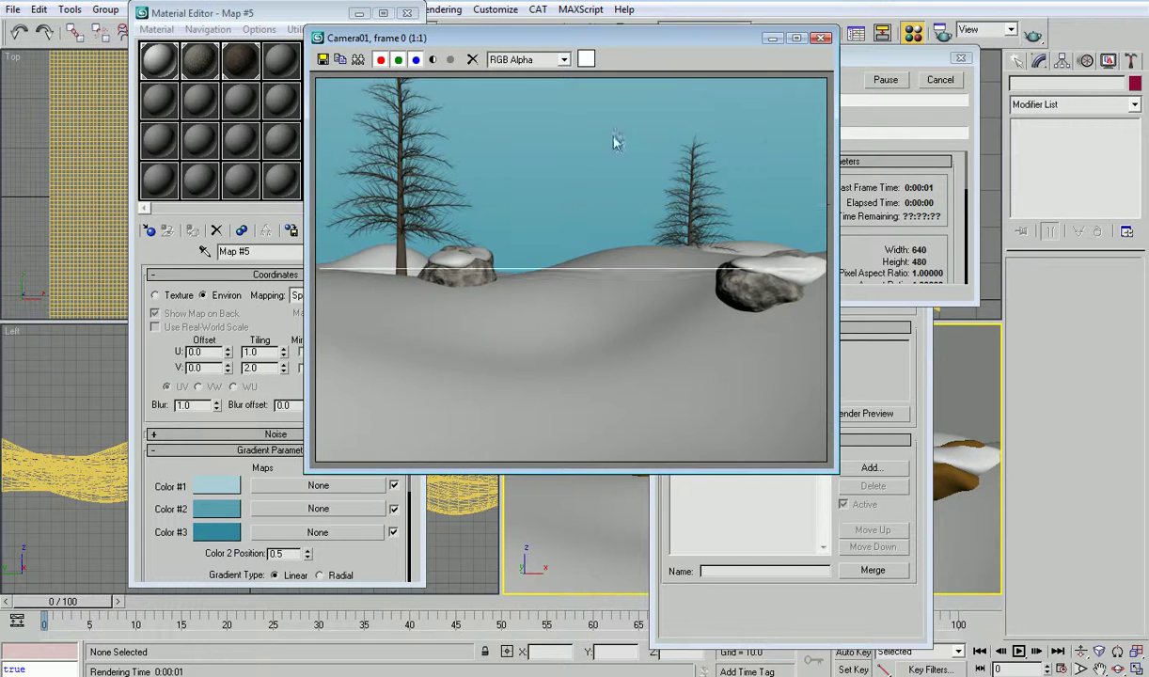
- Set the gradient's V tiling to 3.0 and render the camera view
click(277, 365)
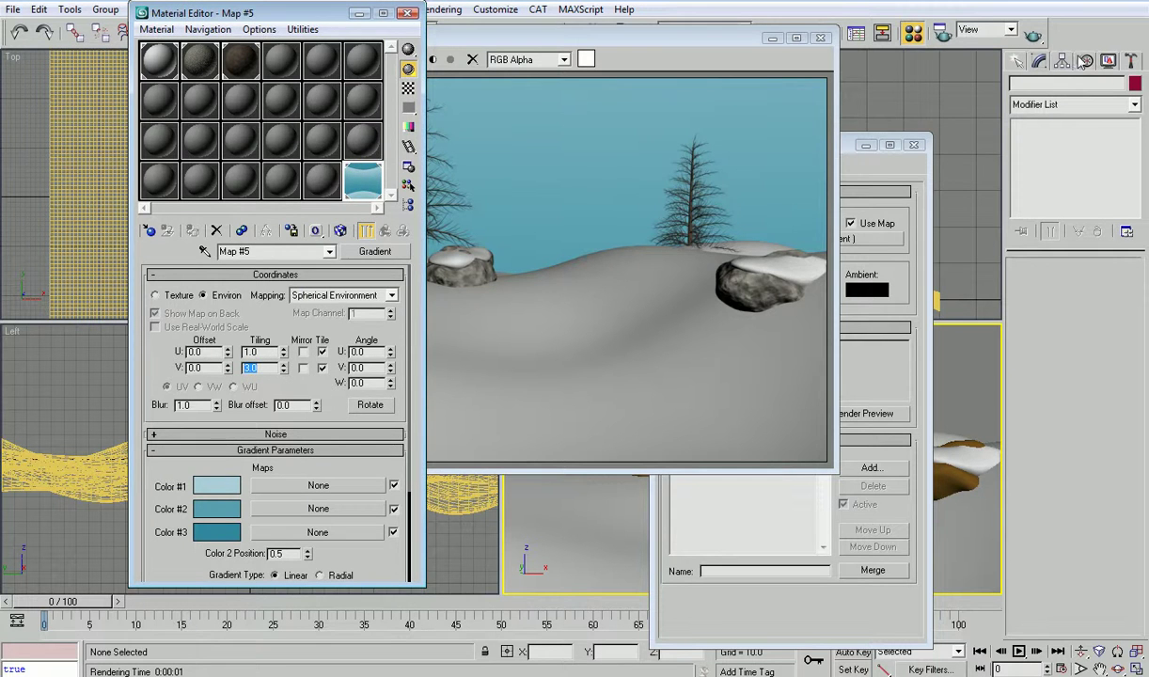
click(1033, 35)
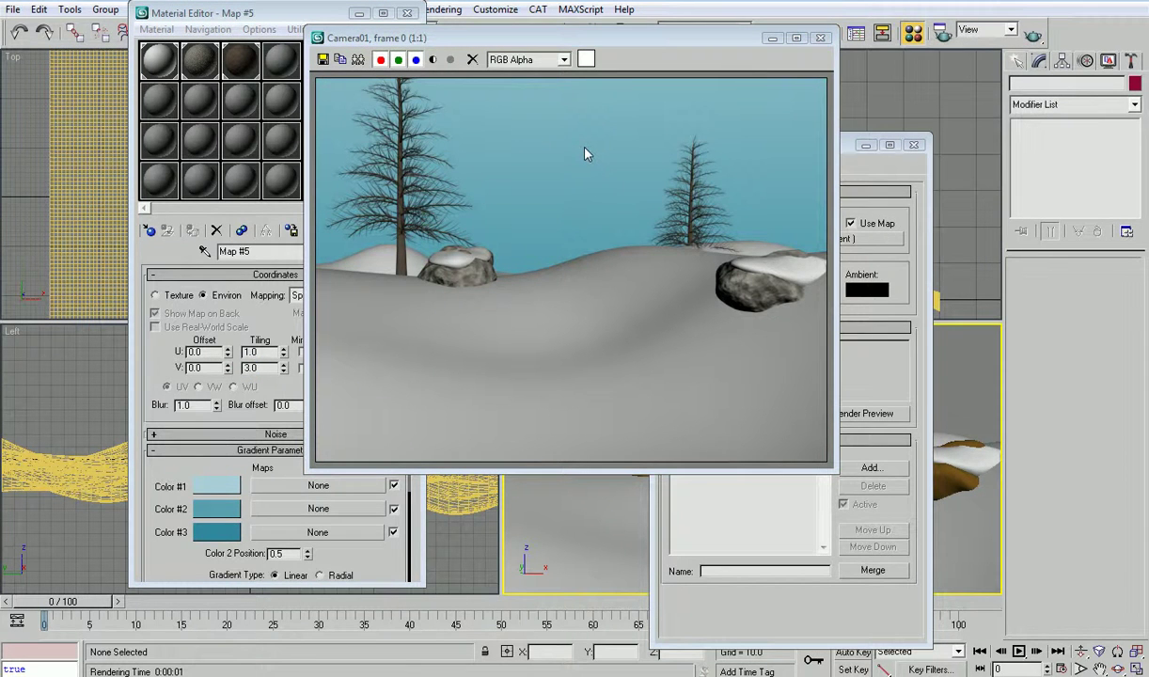
click(821, 38)
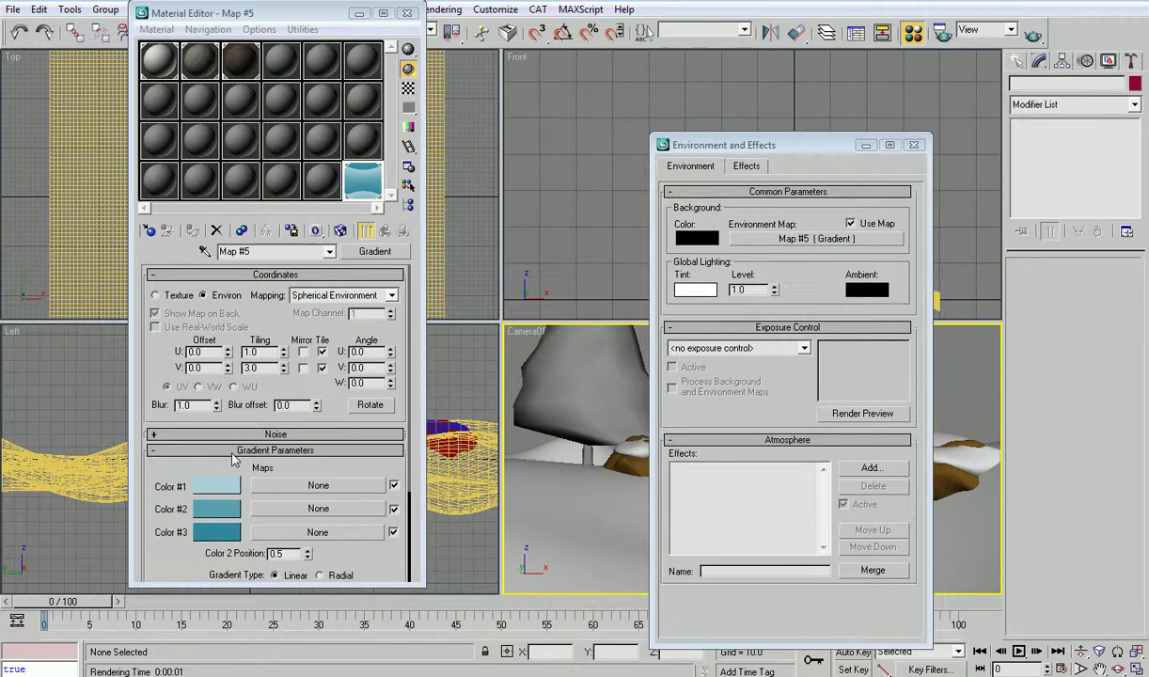
- Set the gradient's noise amount to 0.25 and render the camera view
click(913, 144)
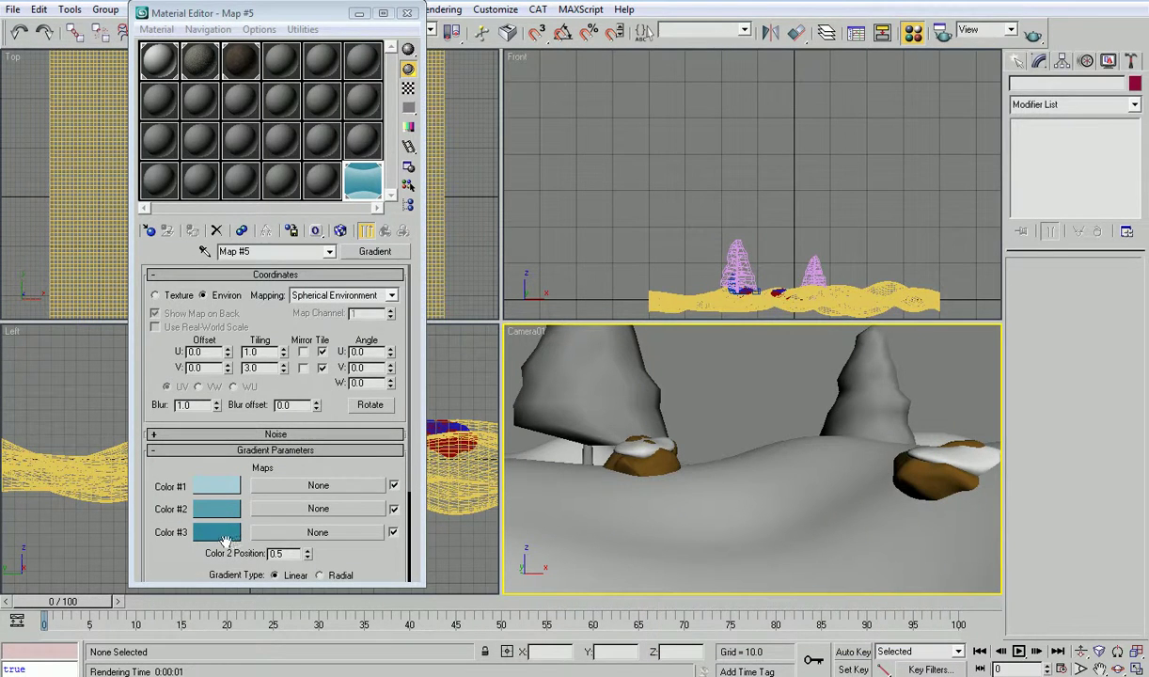
scroll(159, 538, down, 3)
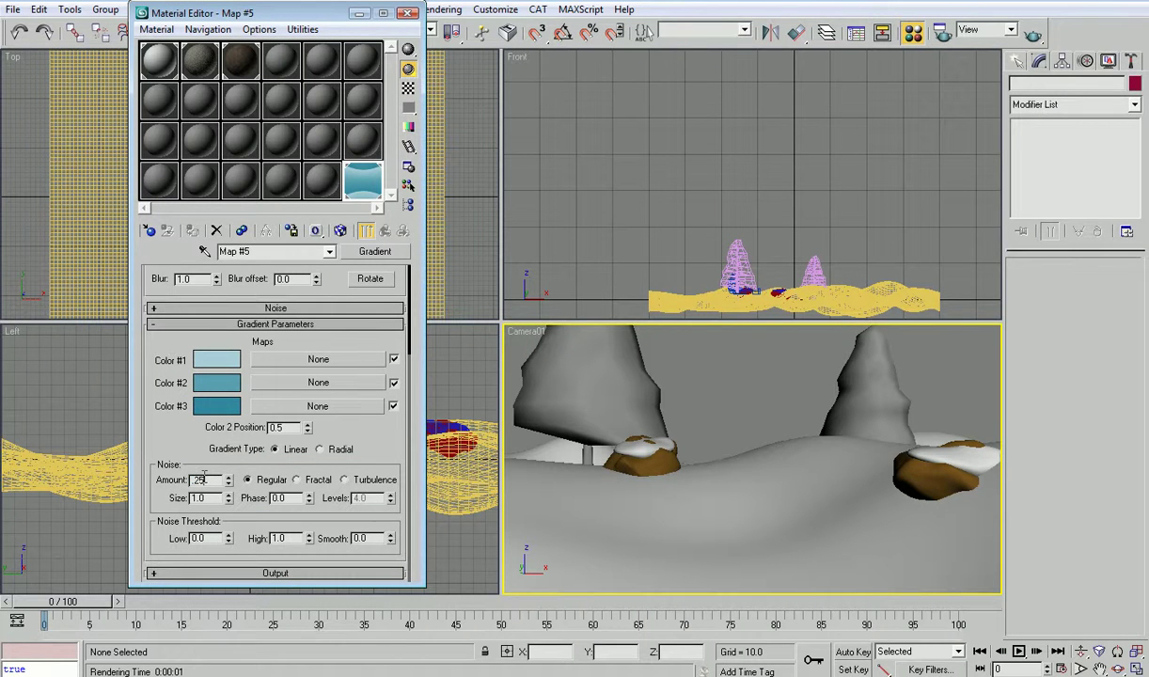
click(1034, 36)
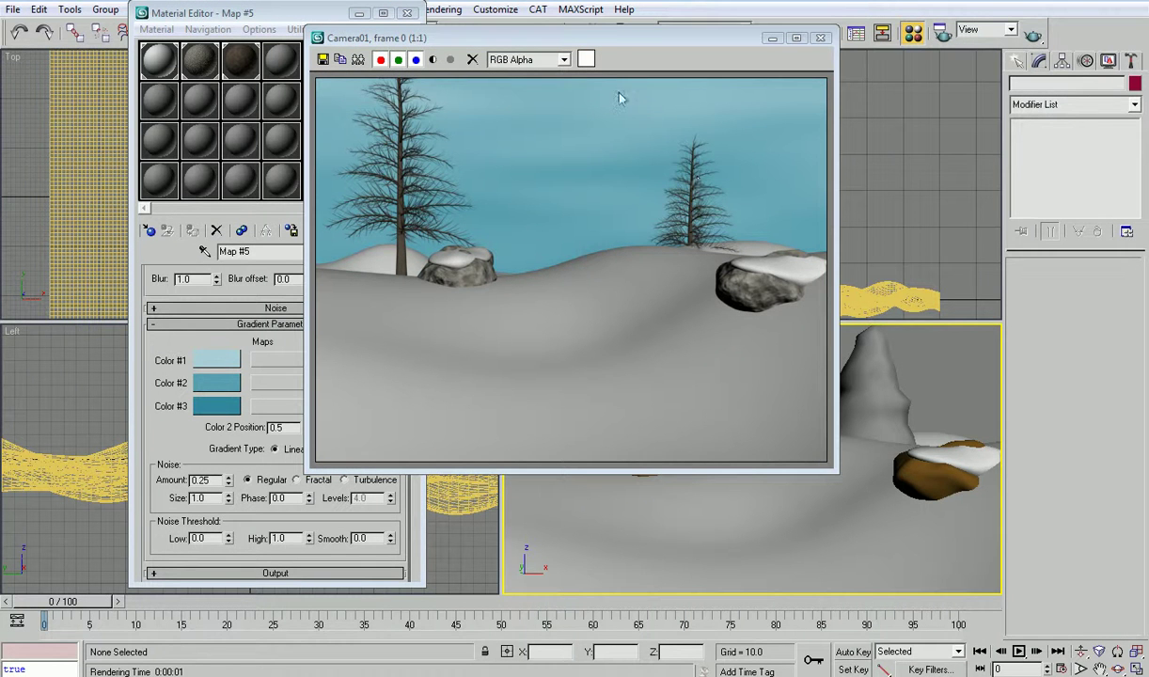
drag(585, 45, 648, 56)
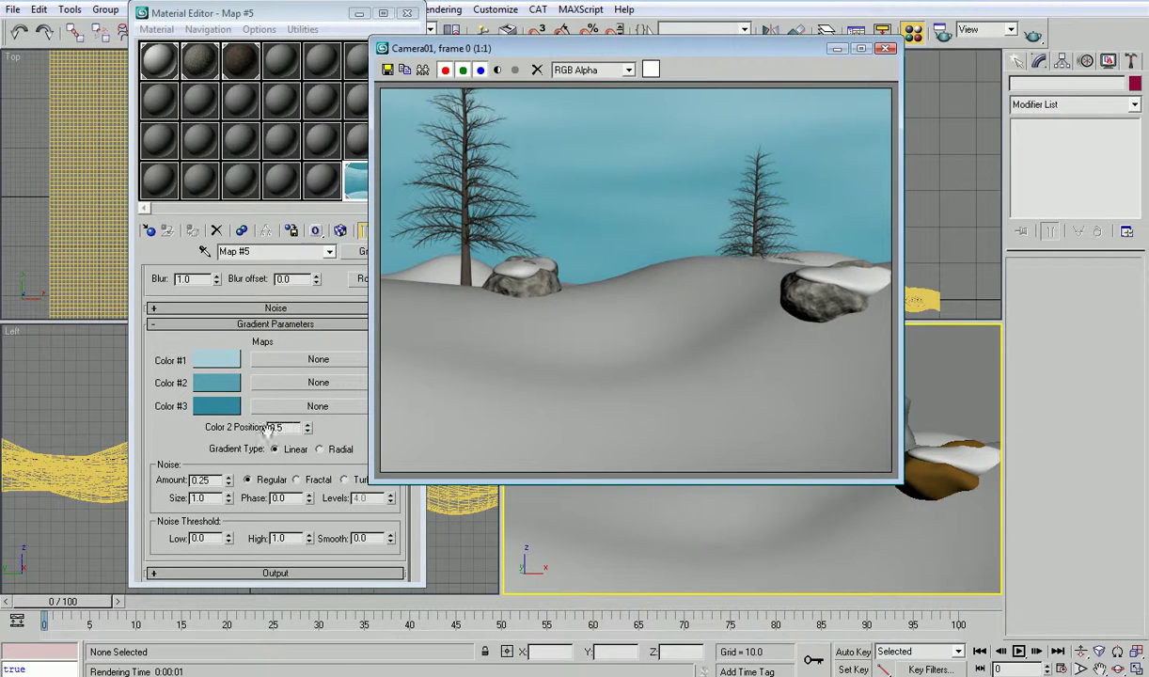
- Switch the gradient's noise type to Fractal, set its U tiling to 3.0, and render the camera view
click(308, 481)
click(1034, 36)
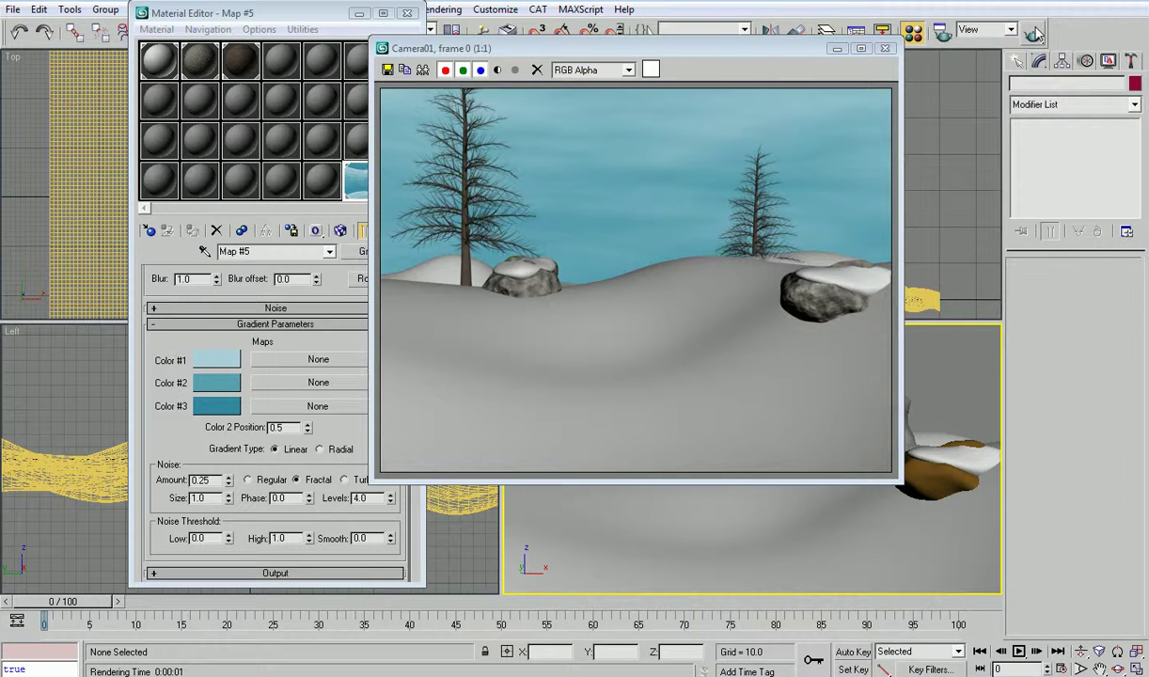
click(191, 414)
scroll(195, 416, up, 4)
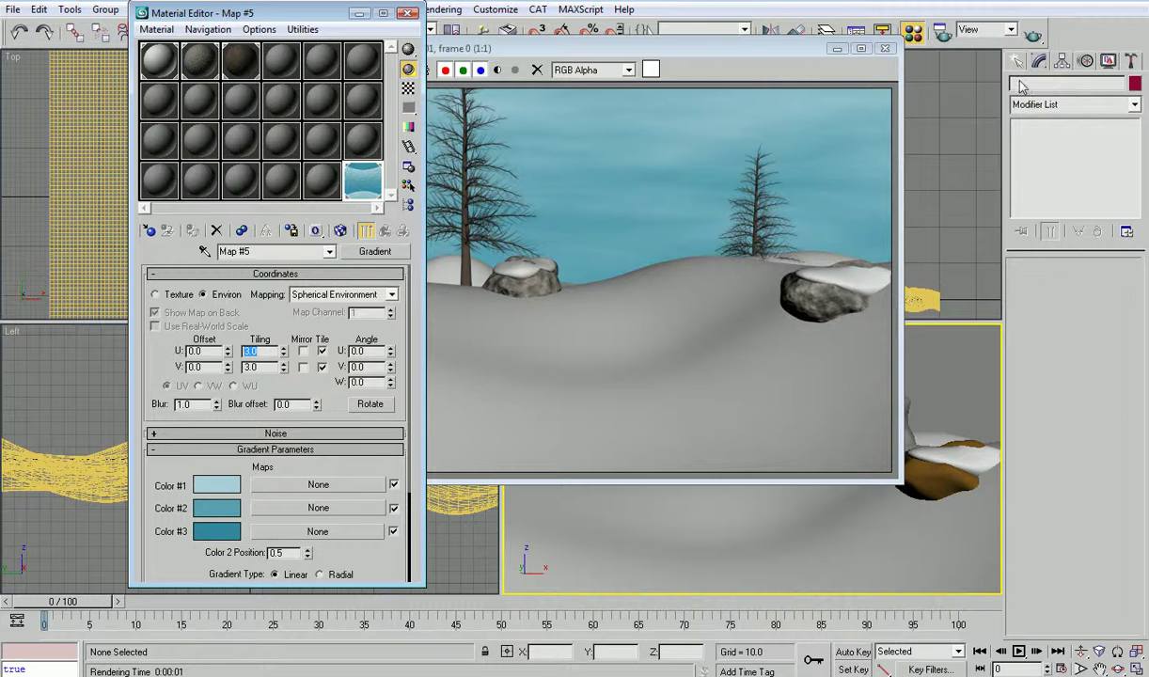
click(1033, 37)
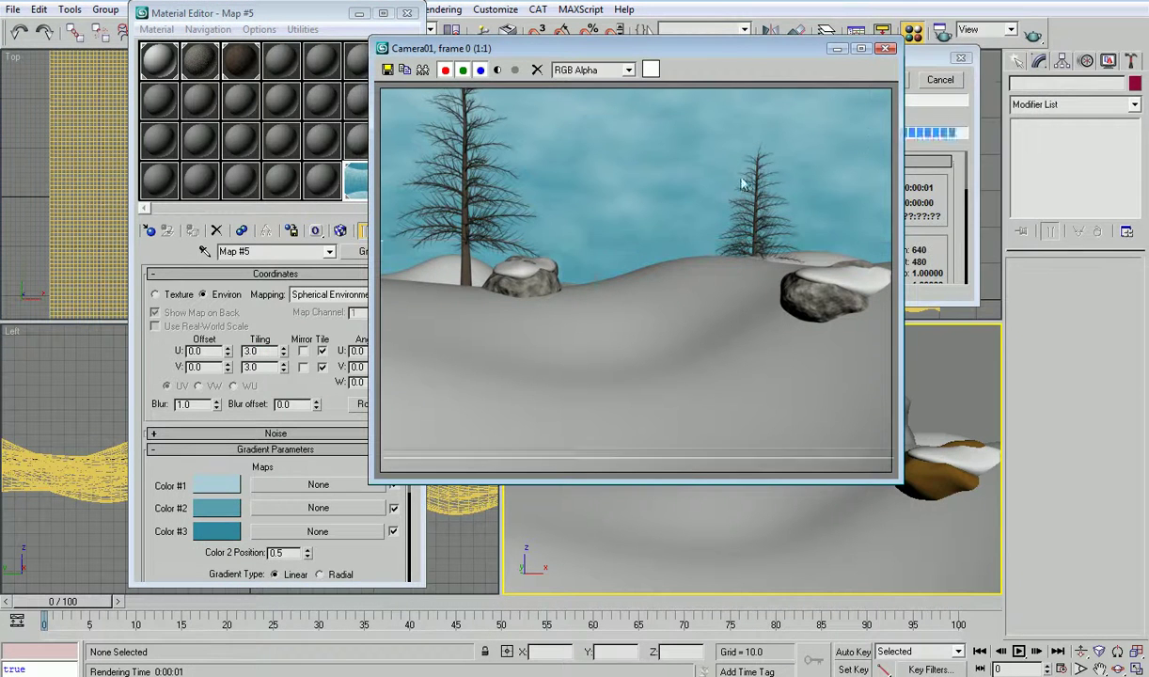
- Set the gradient's noise size to 3.0, render the camera view, and close the rendered image
click(172, 500)
scroll(172, 499, down, 3)
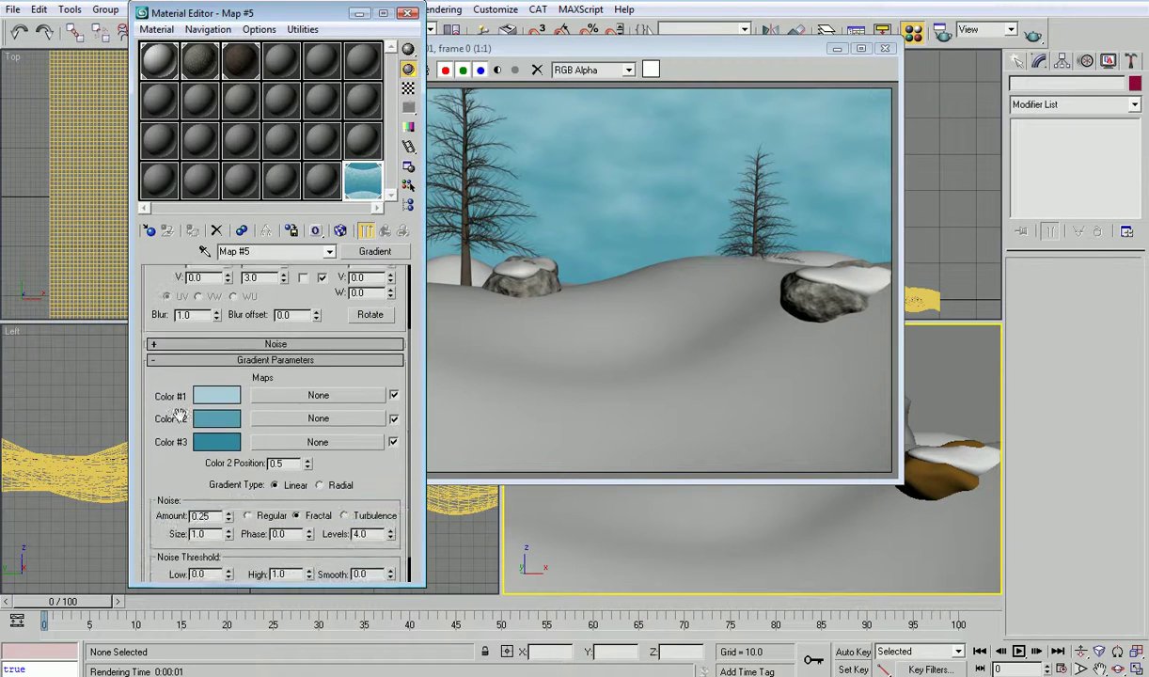
scroll(239, 292, up, 3)
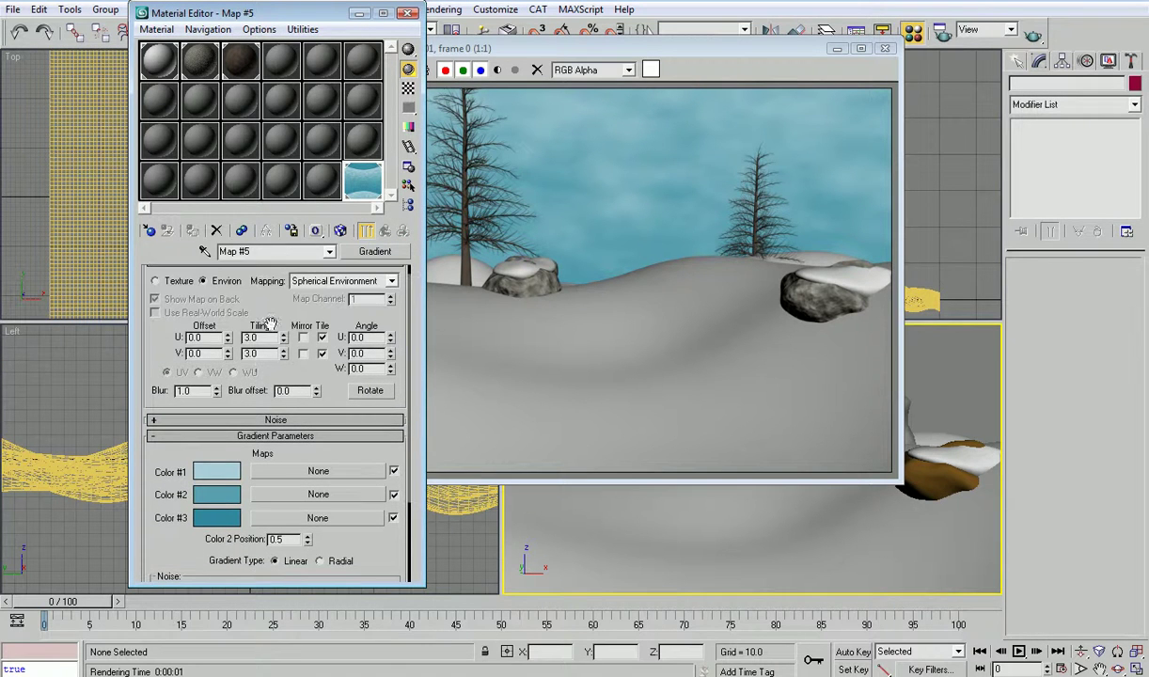
scroll(186, 491, down, 4)
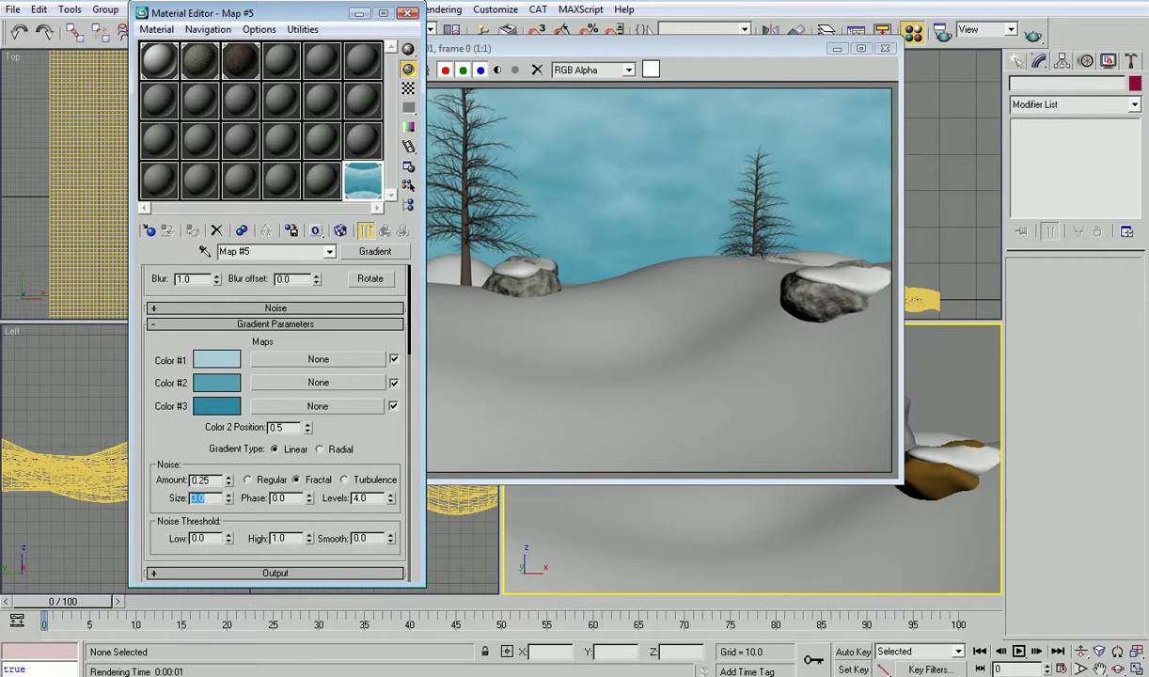
click(1033, 36)
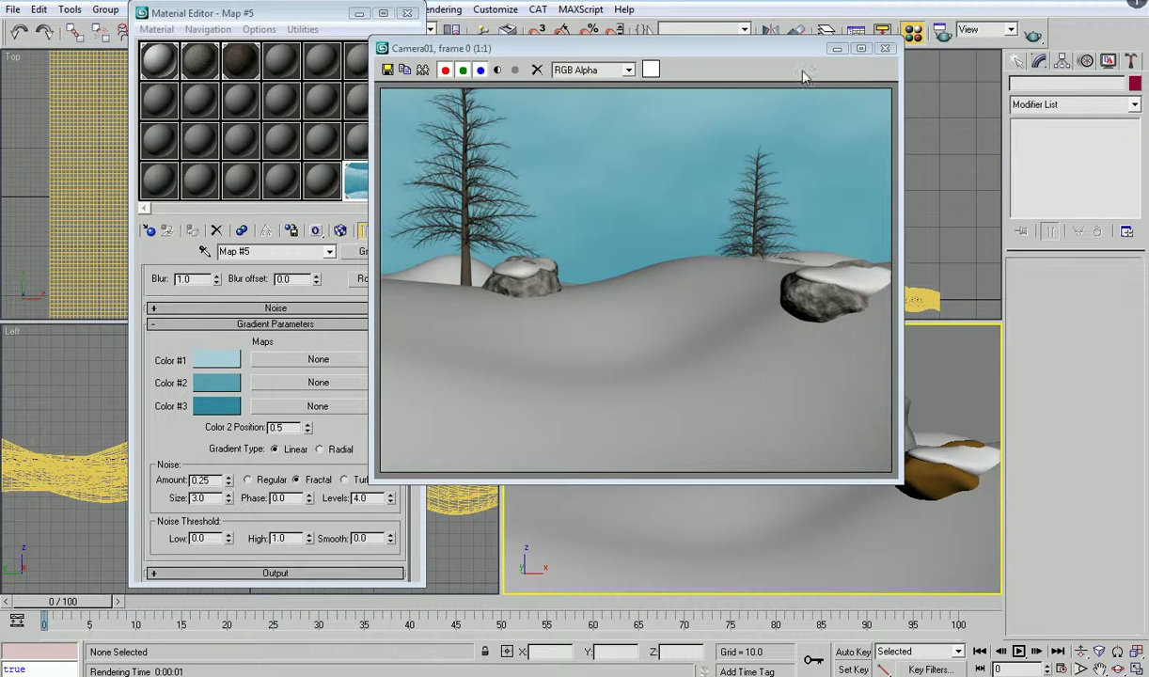
click(884, 48)
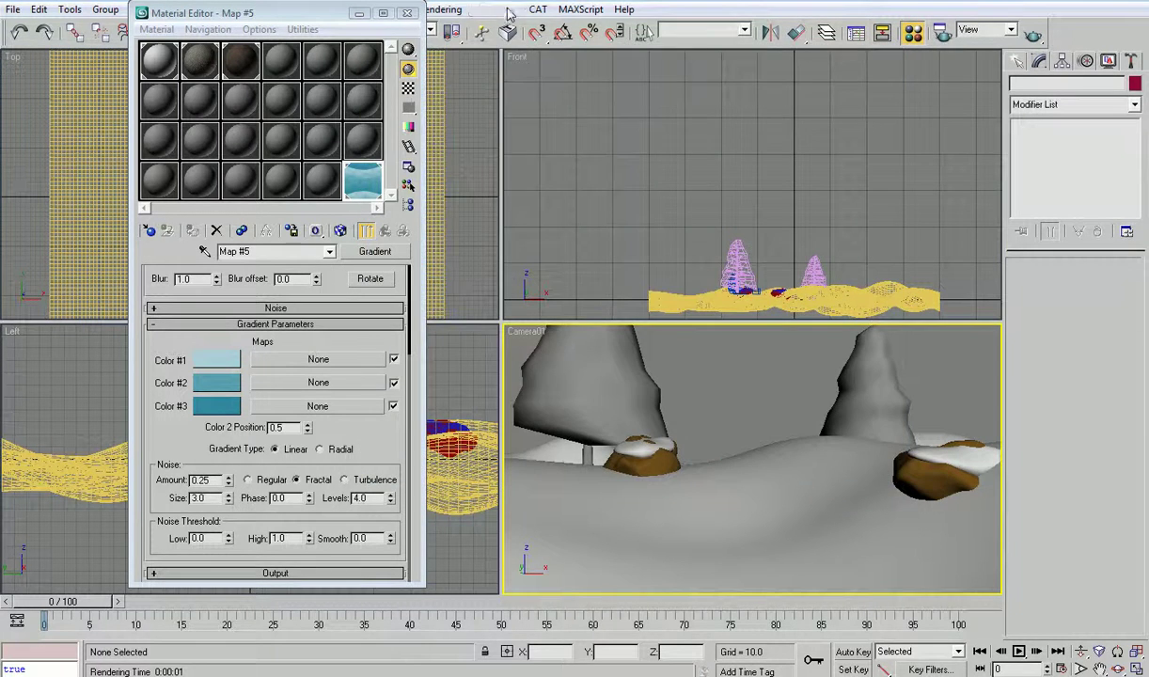
- Add a Fog atmosphere effect to the scene environment
click(442, 10)
click(462, 41)
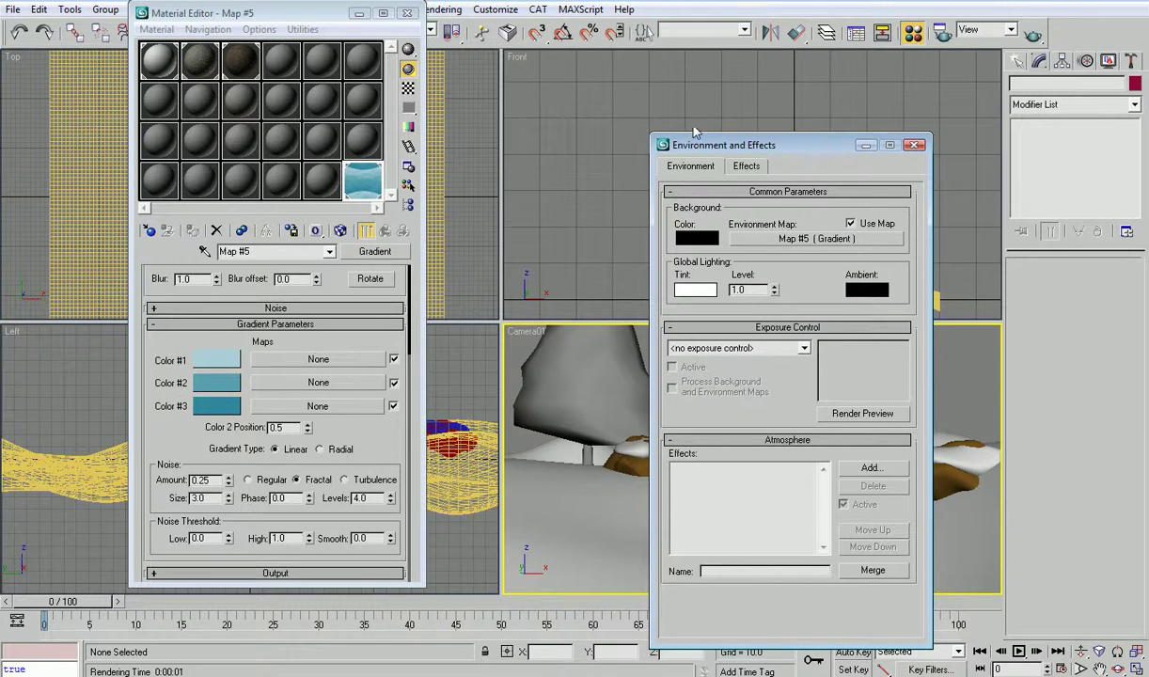
drag(709, 134, 709, 18)
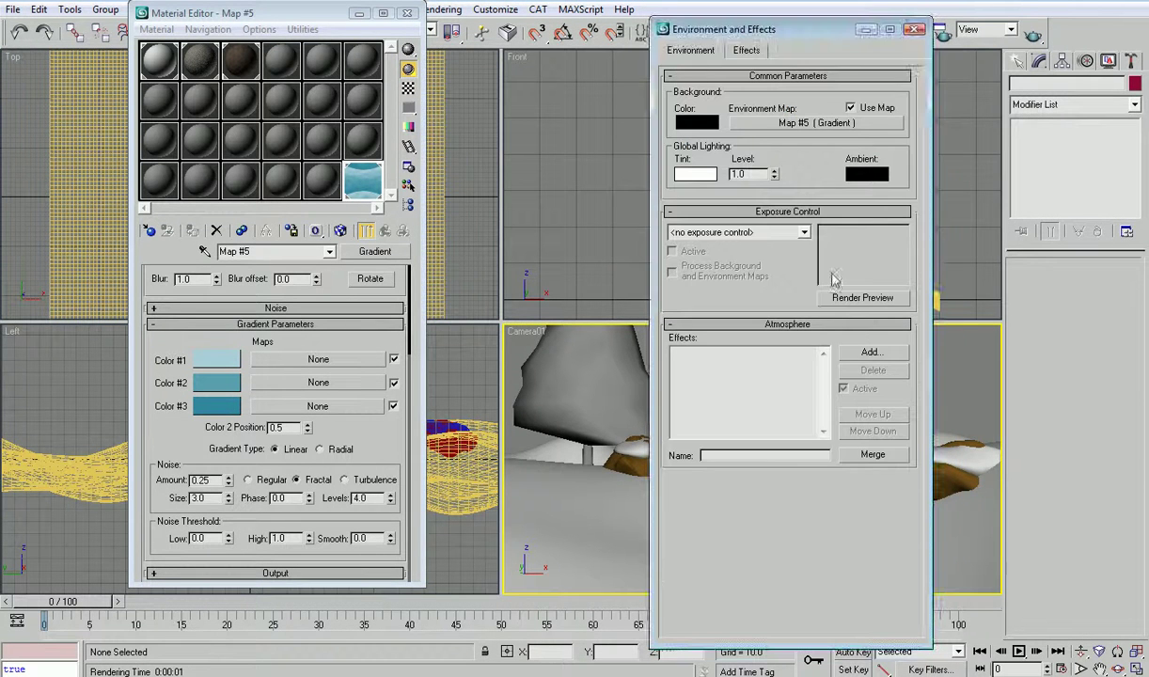
click(868, 353)
double_click(677, 84)
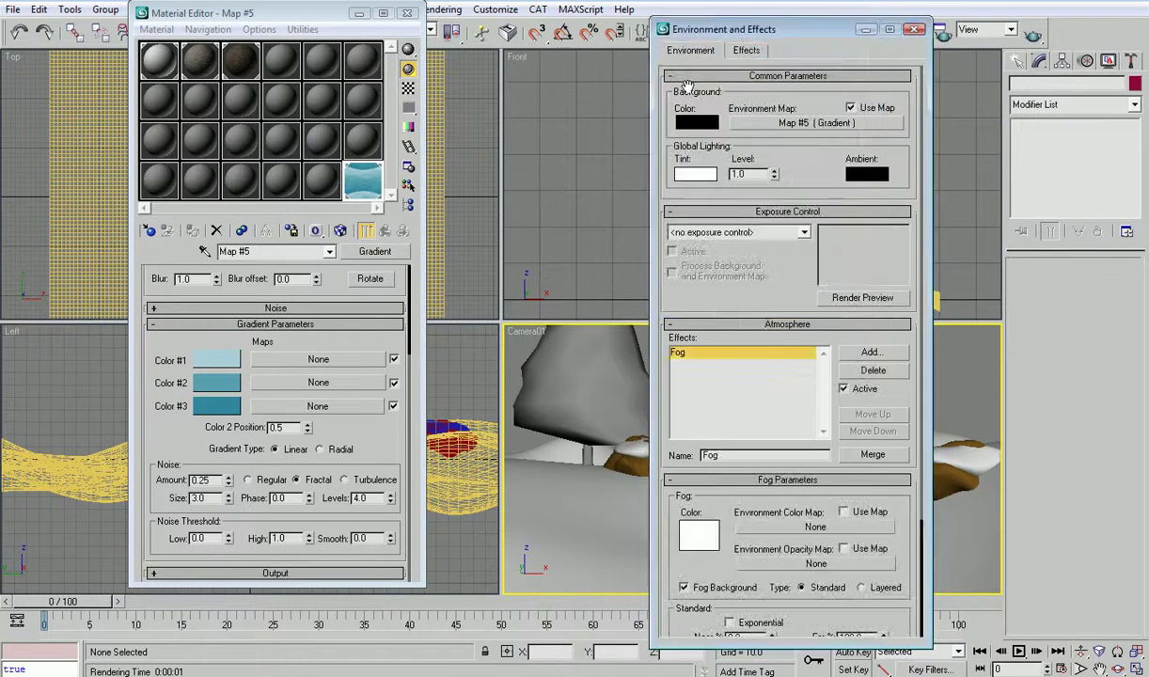
- Instance the background gradient map into the fog's environment color map and render the camera view
scroll(744, 254, down, 3)
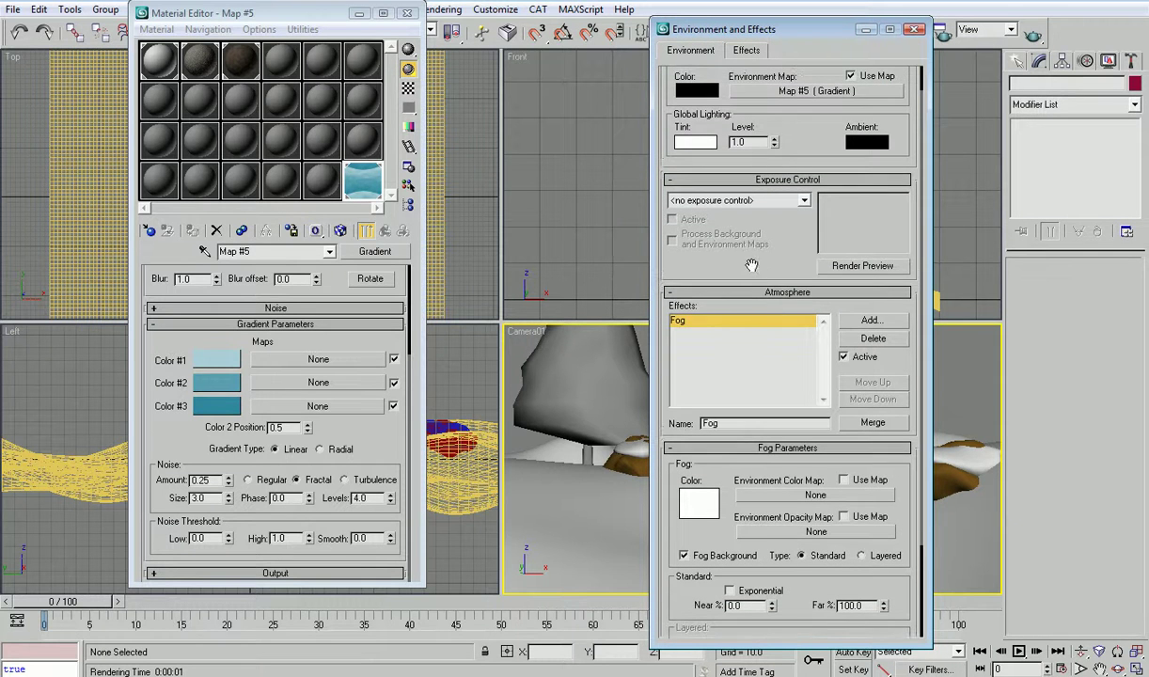
drag(769, 92, 752, 496)
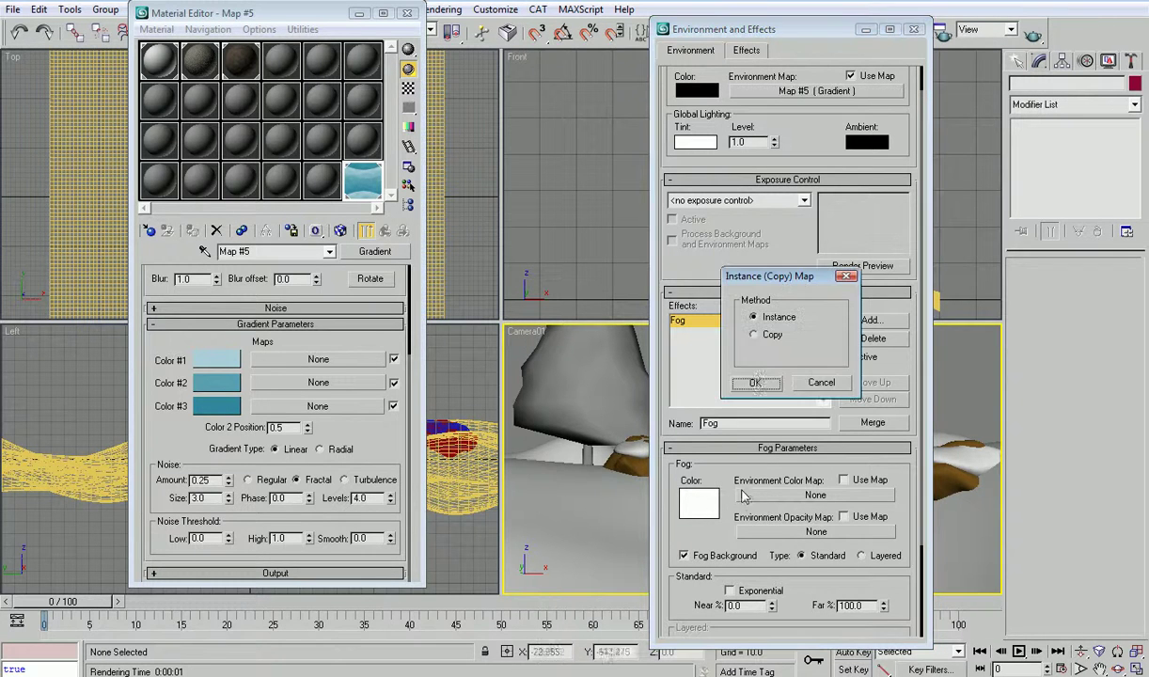
click(758, 381)
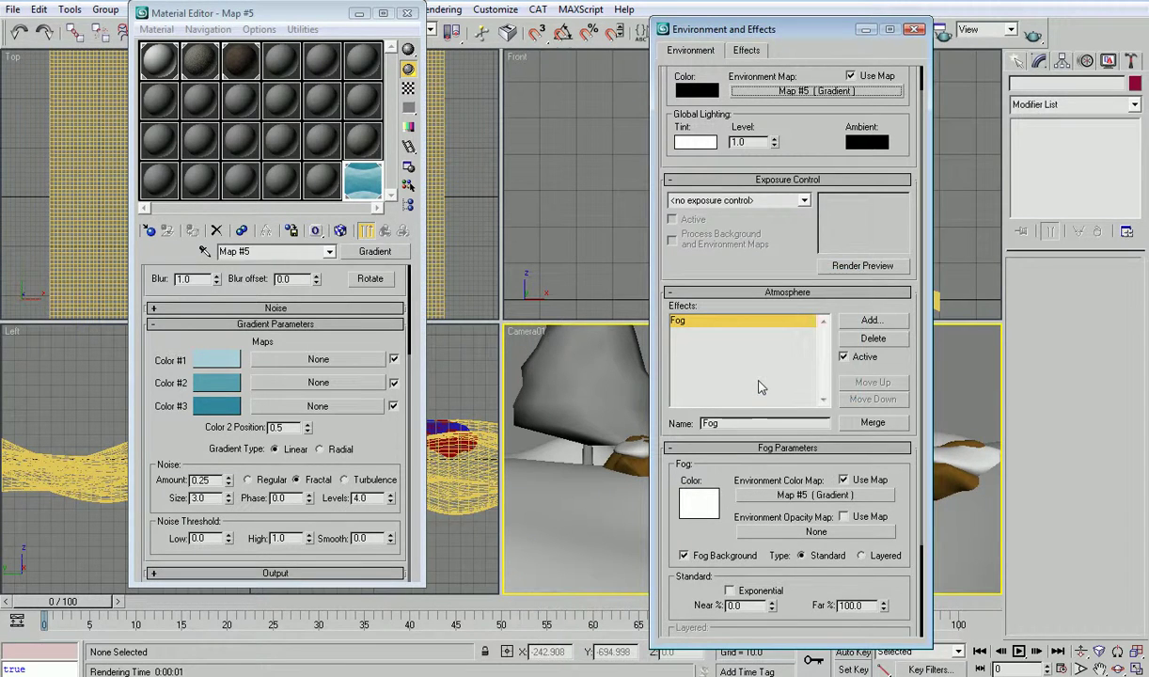
scroll(304, 352, up, 3)
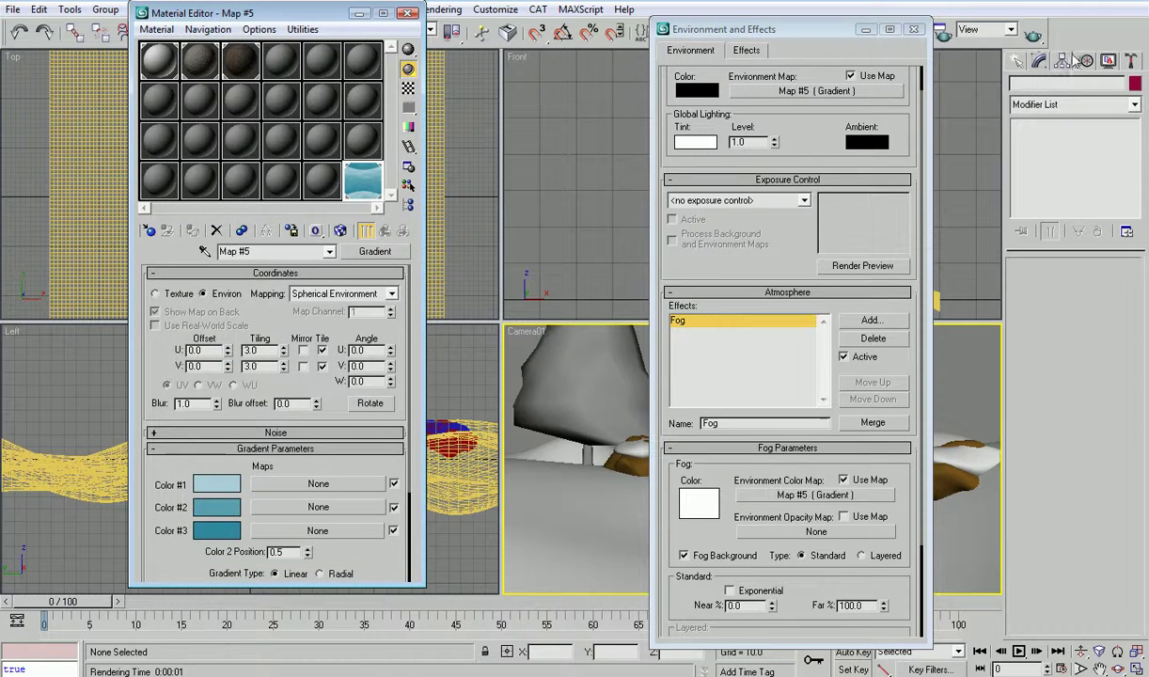
click(1033, 38)
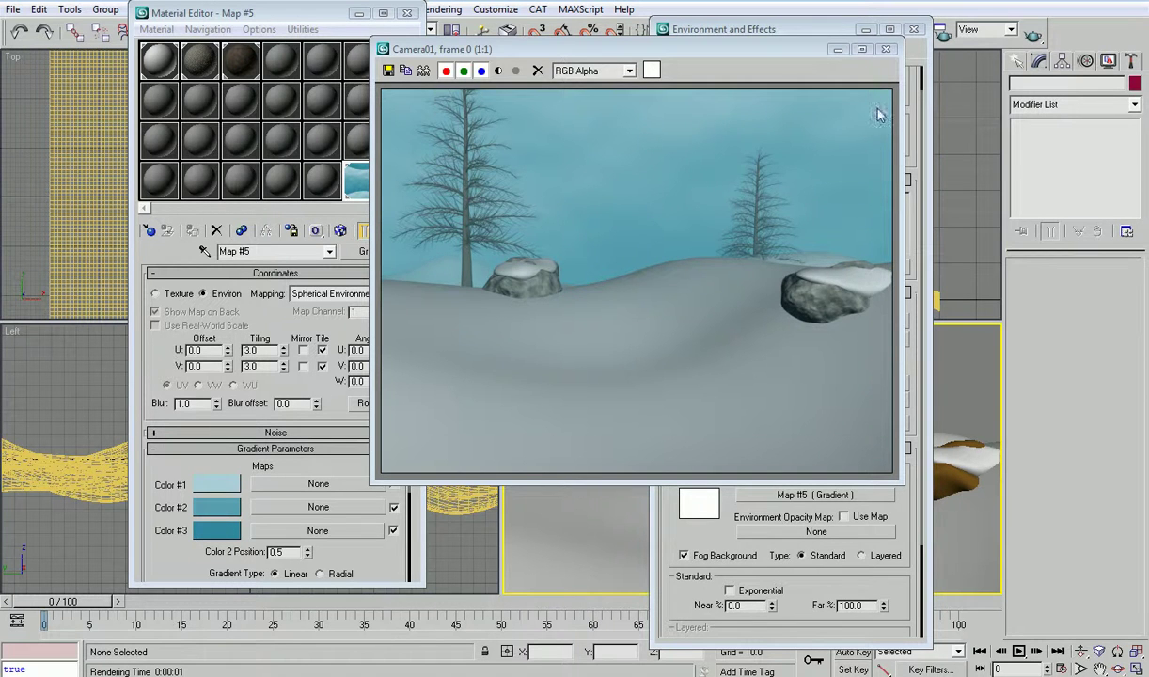
click(885, 49)
click(913, 30)
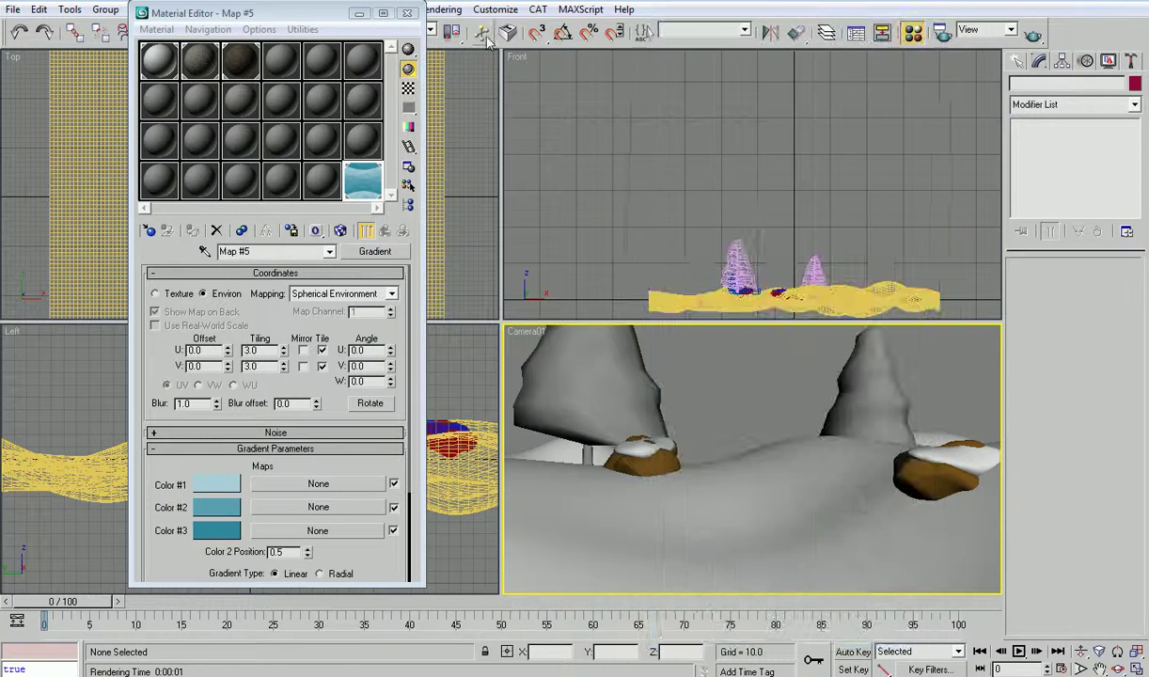
click(410, 13)
- Place a Skylight beside the terrain in the Top view, at about X 543, Y -97
click(435, 144)
key(alt+w)
scroll(439, 229, down, 2)
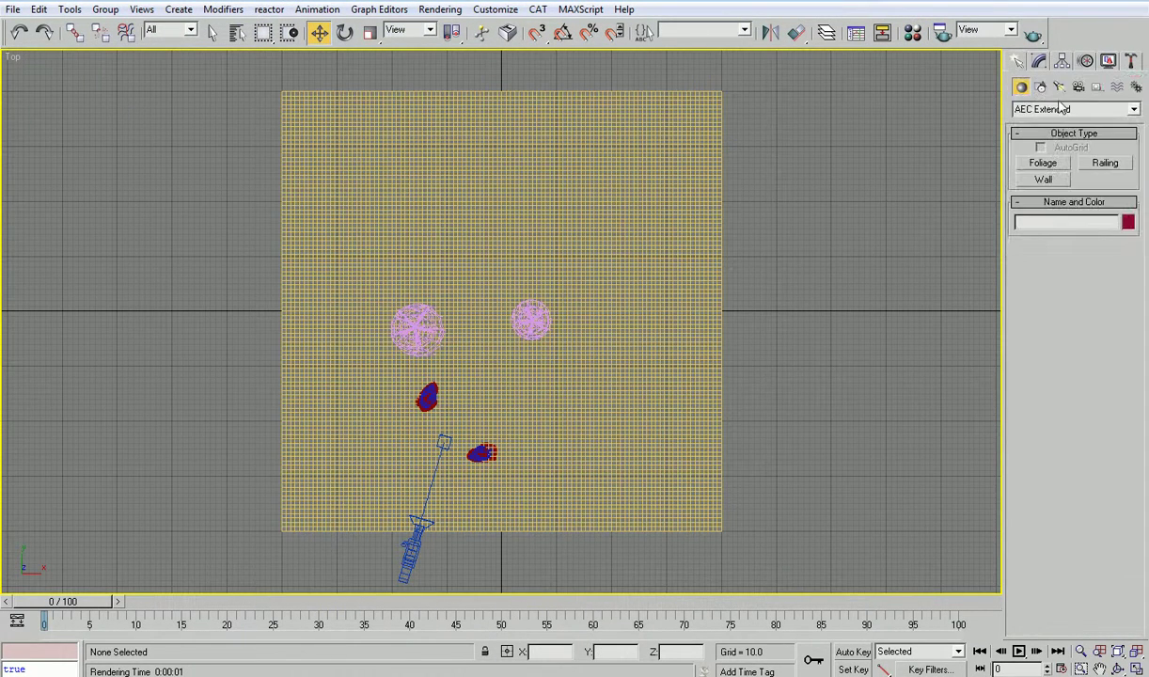
click(1059, 88)
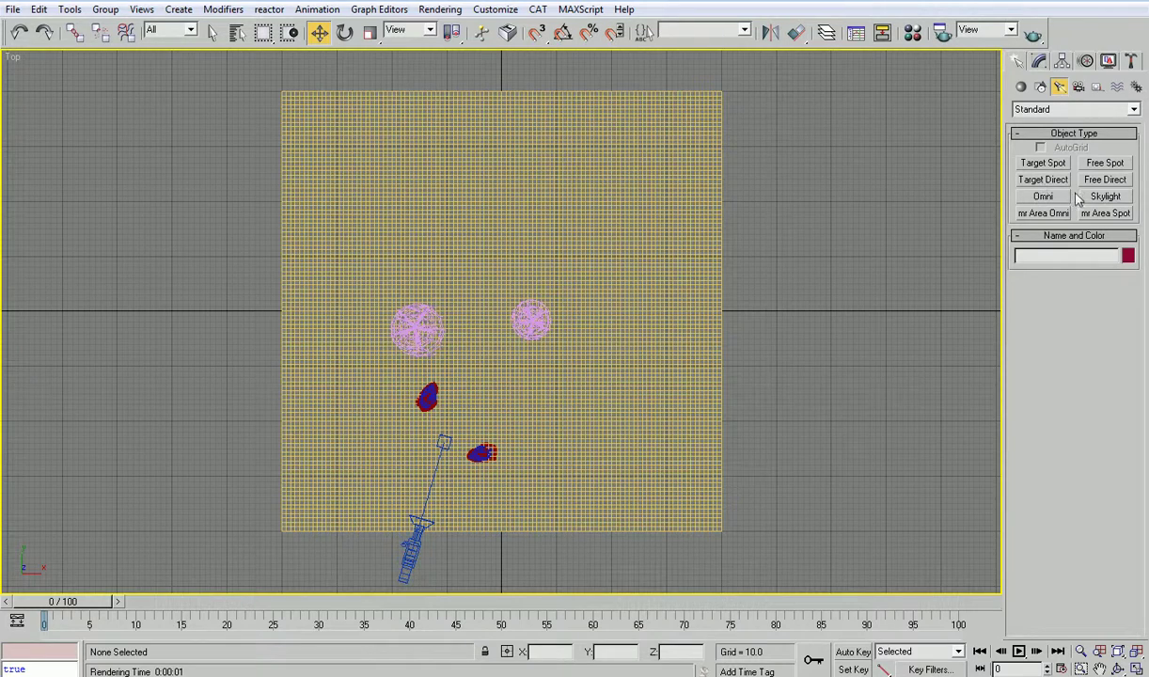
click(1105, 178)
click(1105, 196)
click(799, 364)
right_click(799, 364)
- Raise the skylight above the terrain in the Front view to a Z position of about 389
key(alt+w)
right_click(862, 225)
key(alt+w)
key(alt+z)
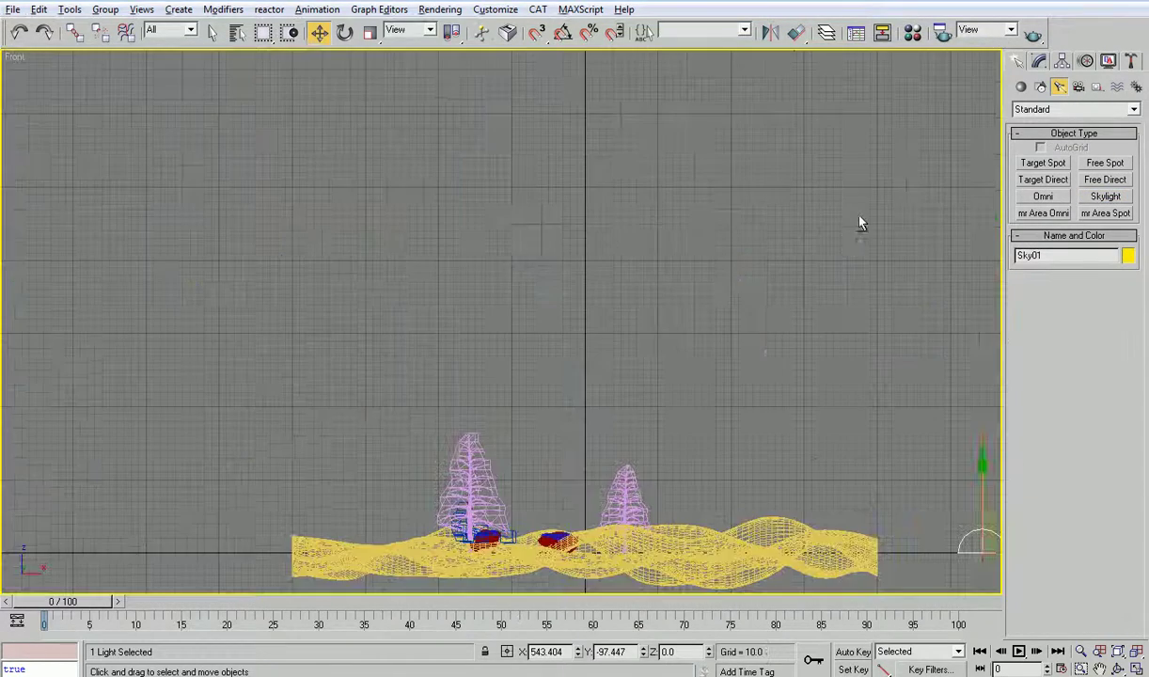
drag(549, 252, 579, 295)
key(w)
drag(815, 376, 814, 191)
key(alt+w)
right_click(846, 487)
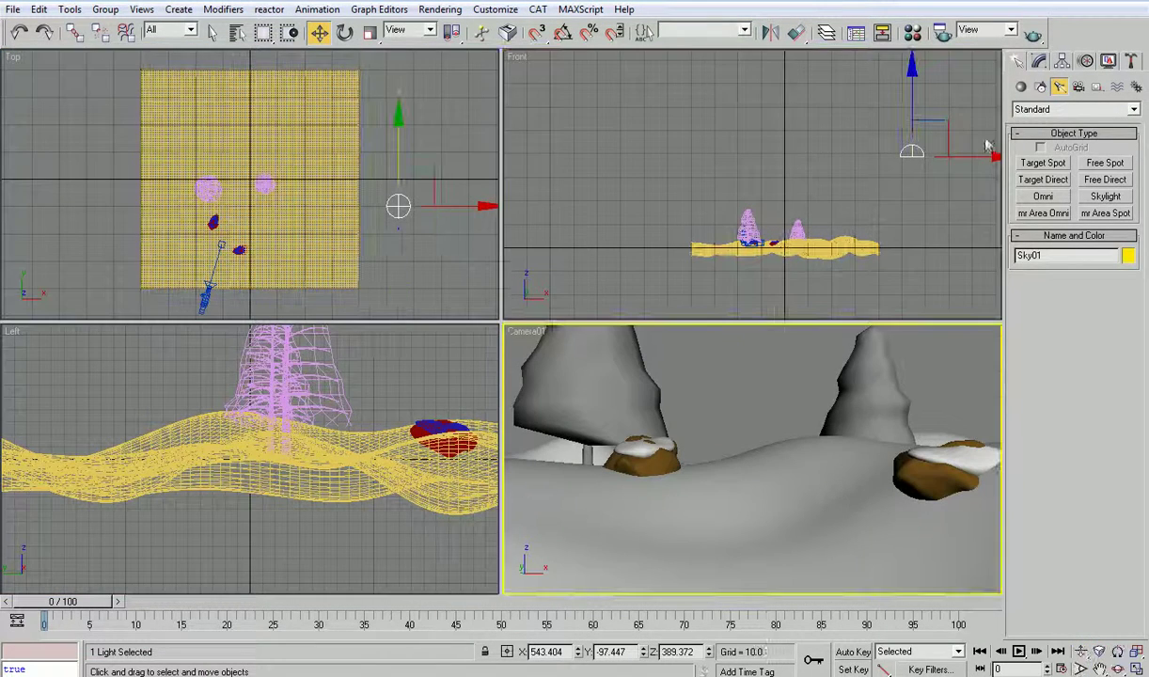
- Make the skylight take its color from the scene environment and cast shadows
click(1039, 60)
click(1023, 317)
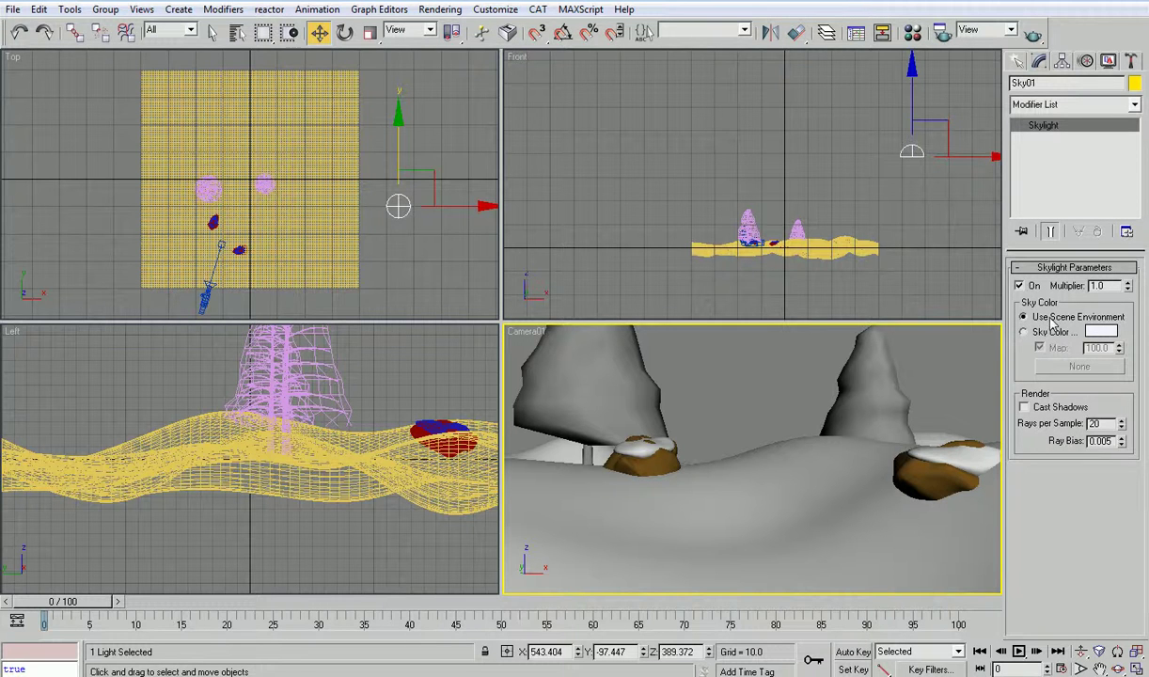
click(1041, 407)
- Set the skylight's rays per sample to 8 and render the camera view
click(1100, 423)
drag(1102, 421, 1049, 406)
text(8)
key(Return)
click(923, 395)
click(1032, 35)
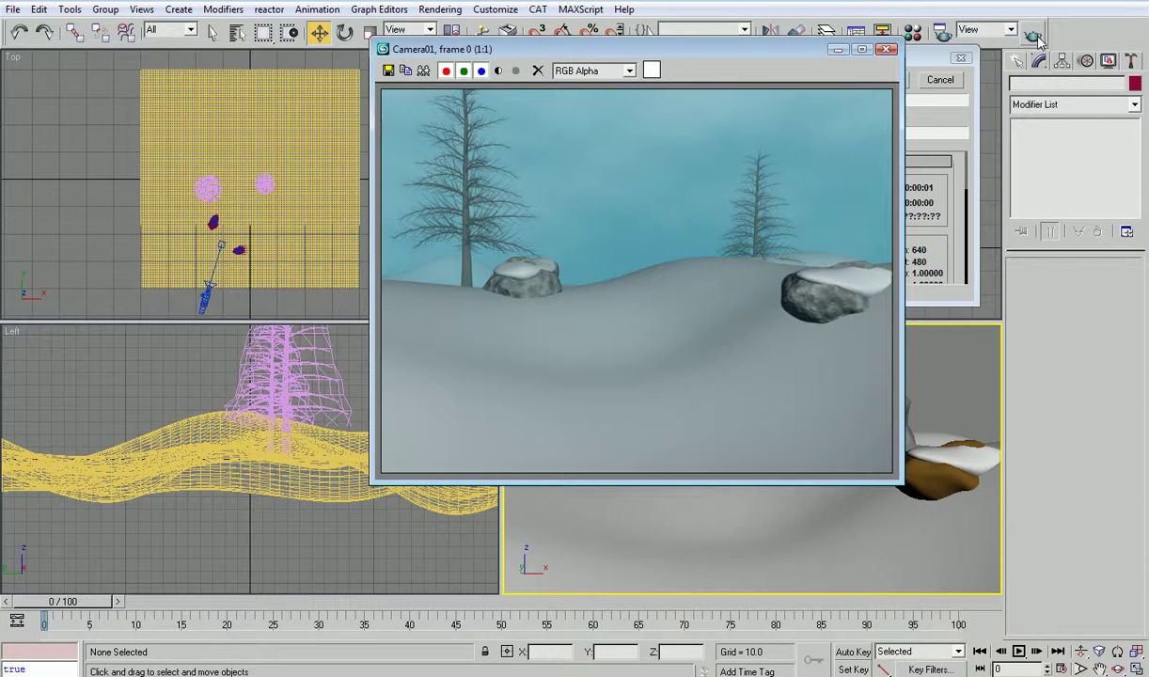